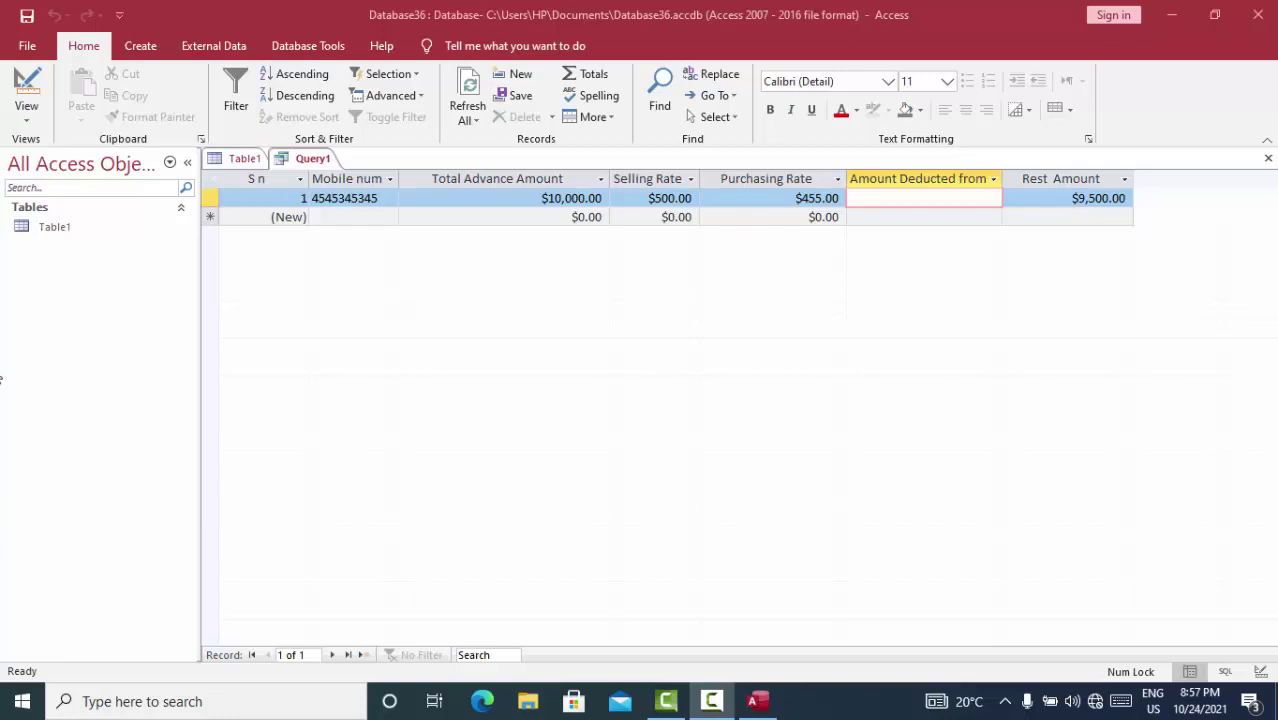
- Close Query1 and Table1 without saving any changes, then exit Access
{"action": "left_click", "coordinate": [1268, 159]}
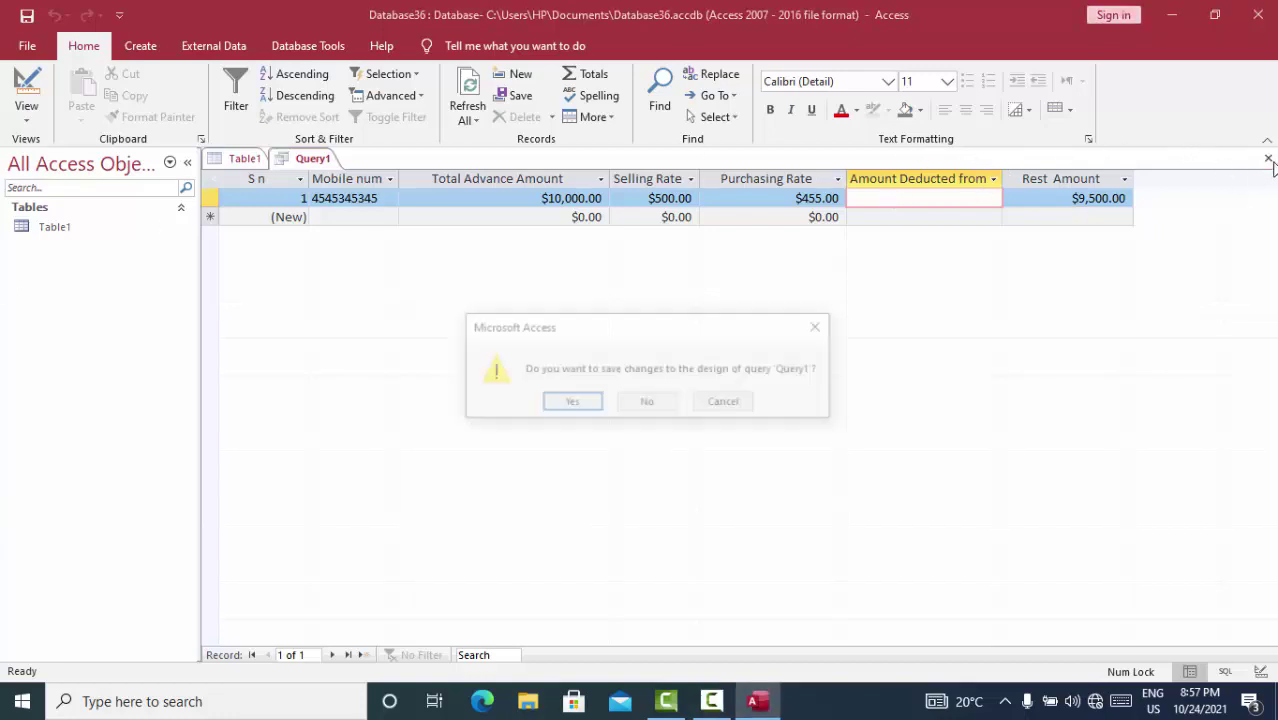
{"action": "left_click", "coordinate": [647, 403]}
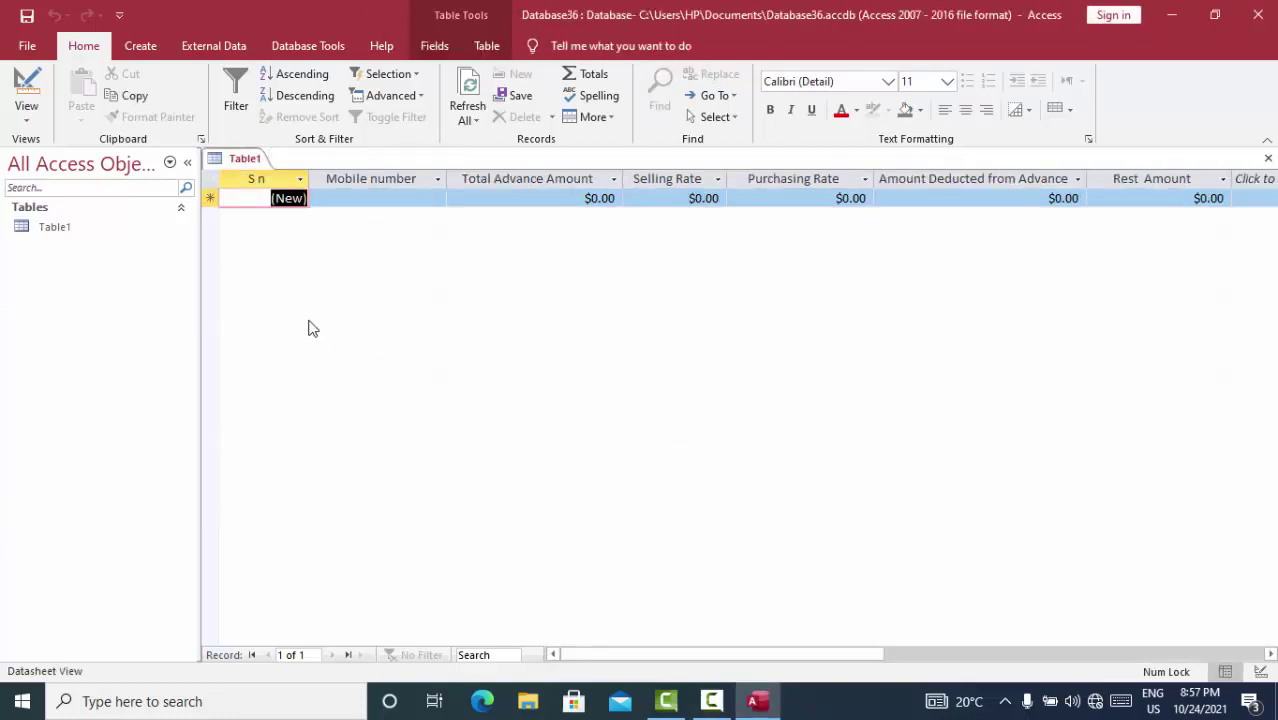
{"action": "left_click", "coordinate": [1268, 159]}
{"action": "left_click", "coordinate": [655, 407]}
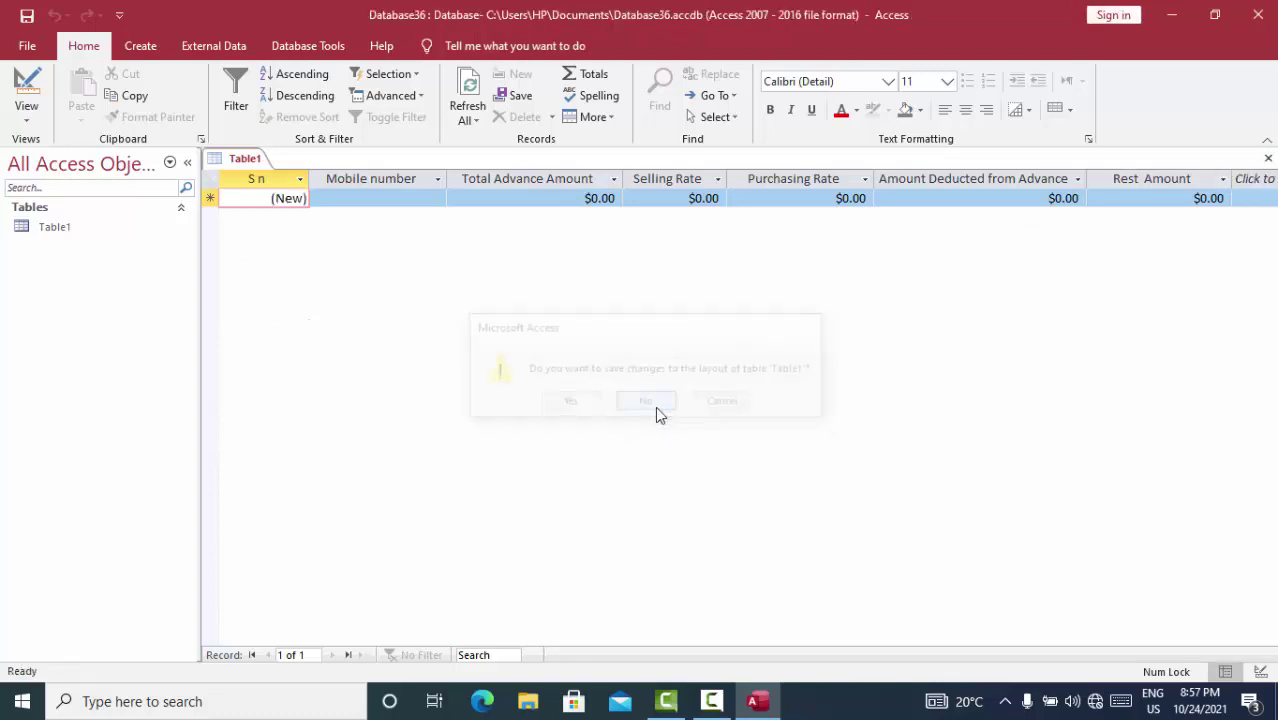
{"action": "left_click", "coordinate": [1258, 12]}
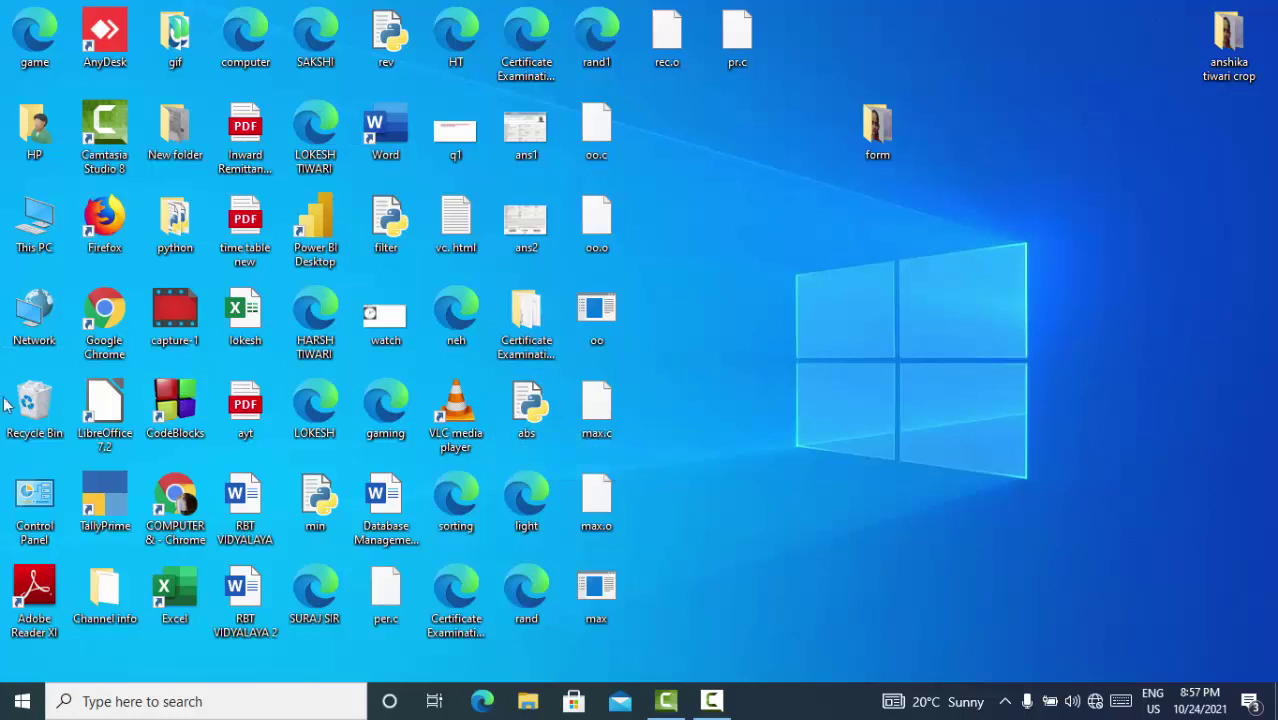
- Launch Microsoft Access from the Windows Start menu
{"action": "left_click", "coordinate": [22, 701]}
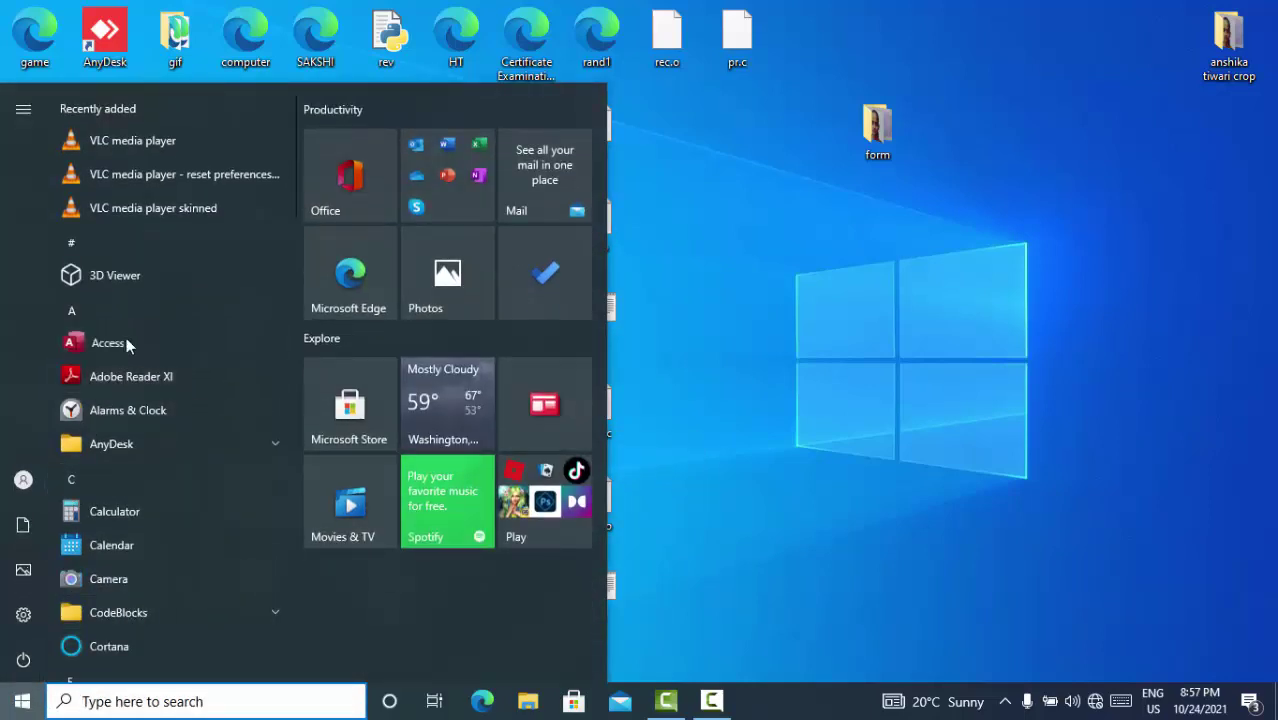
{"action": "left_click", "coordinate": [108, 343]}
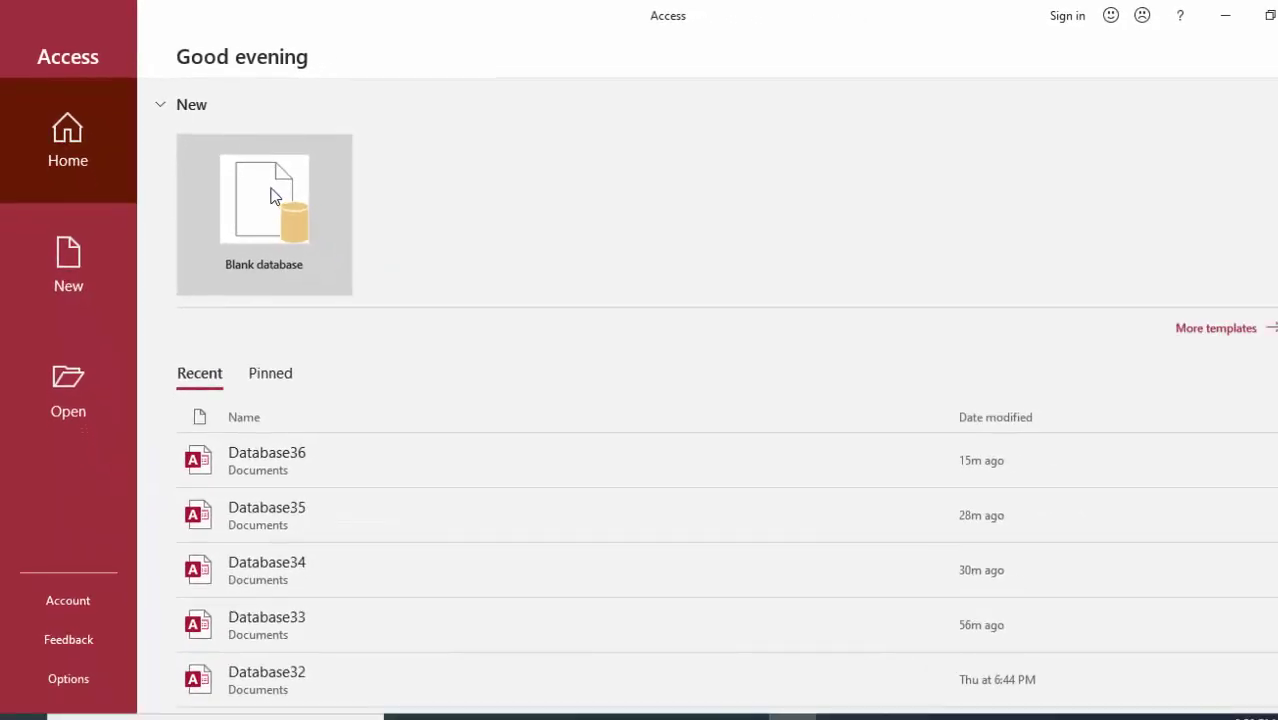
- Create blank database Database37 and save its new table as Table1 in Design view
{"action": "left_click", "coordinate": [270, 194]}
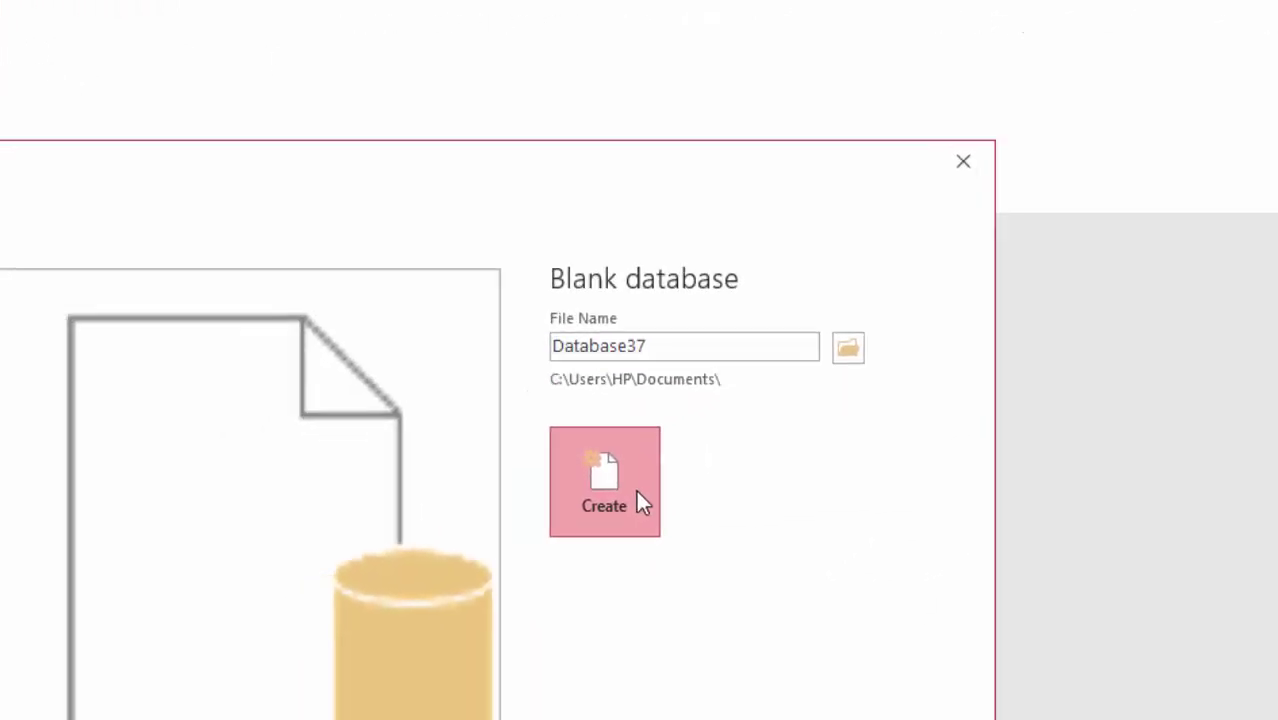
{"action": "left_click", "coordinate": [820, 365]}
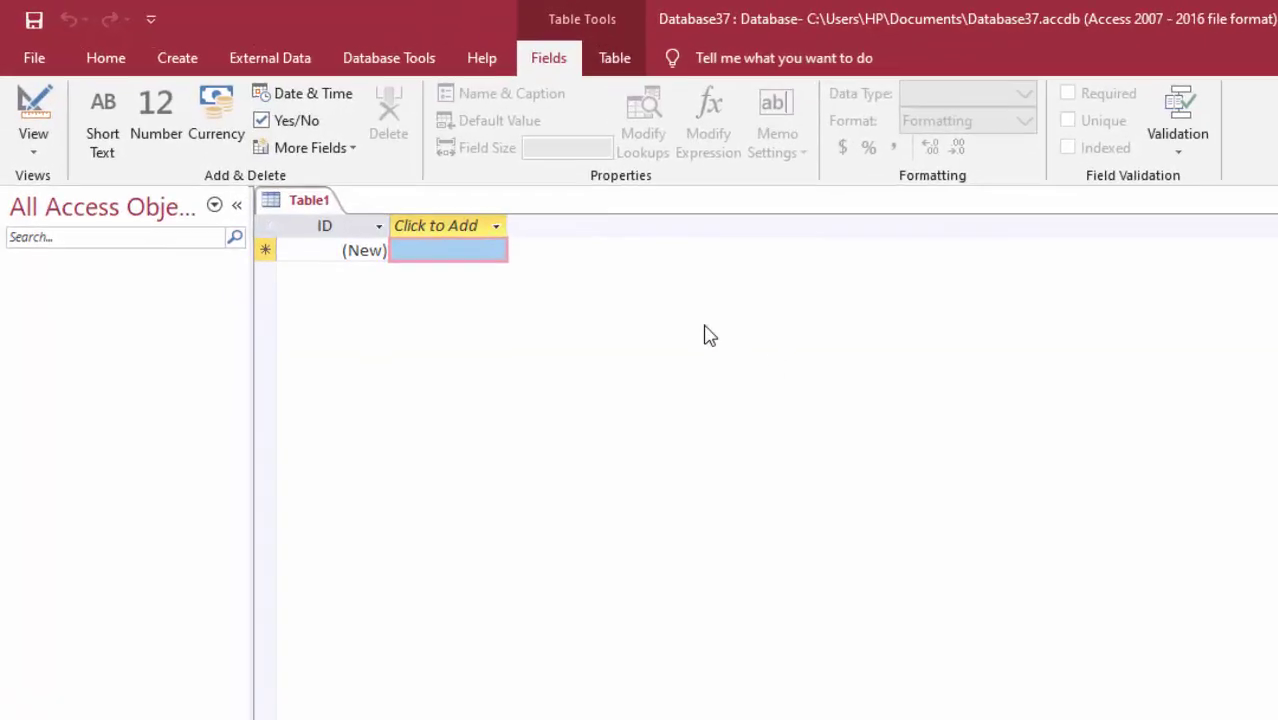
{"action": "left_click", "coordinate": [60, 158]}
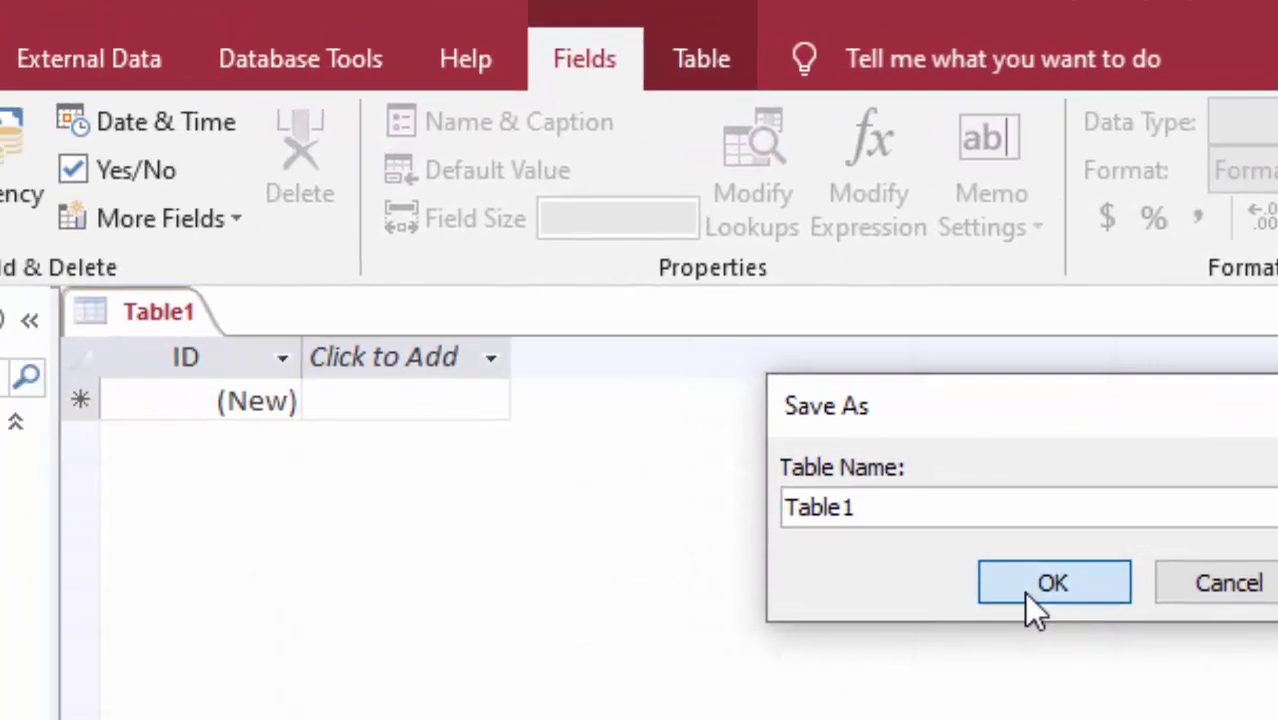
{"action": "left_click", "coordinate": [727, 560]}
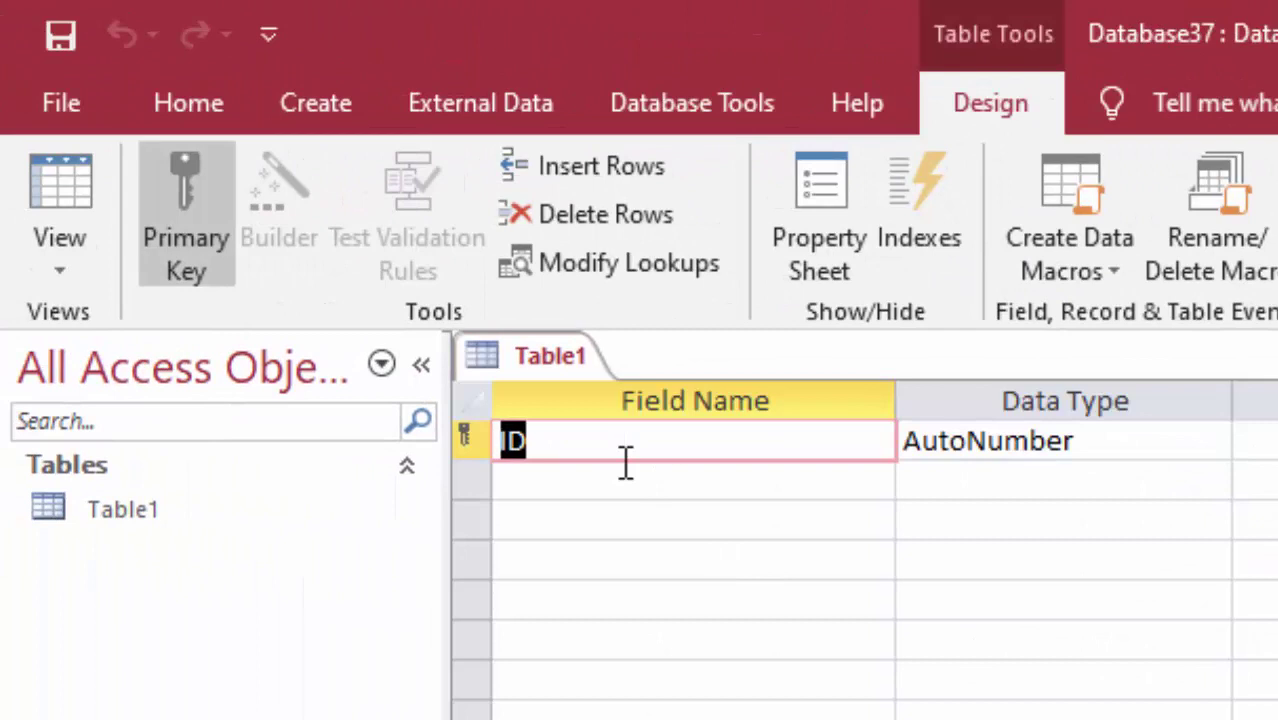
- Rename the key field to Sn and add a Short Text field 'Mobile number number'
{"action": "key", "text": "BackSpace"}
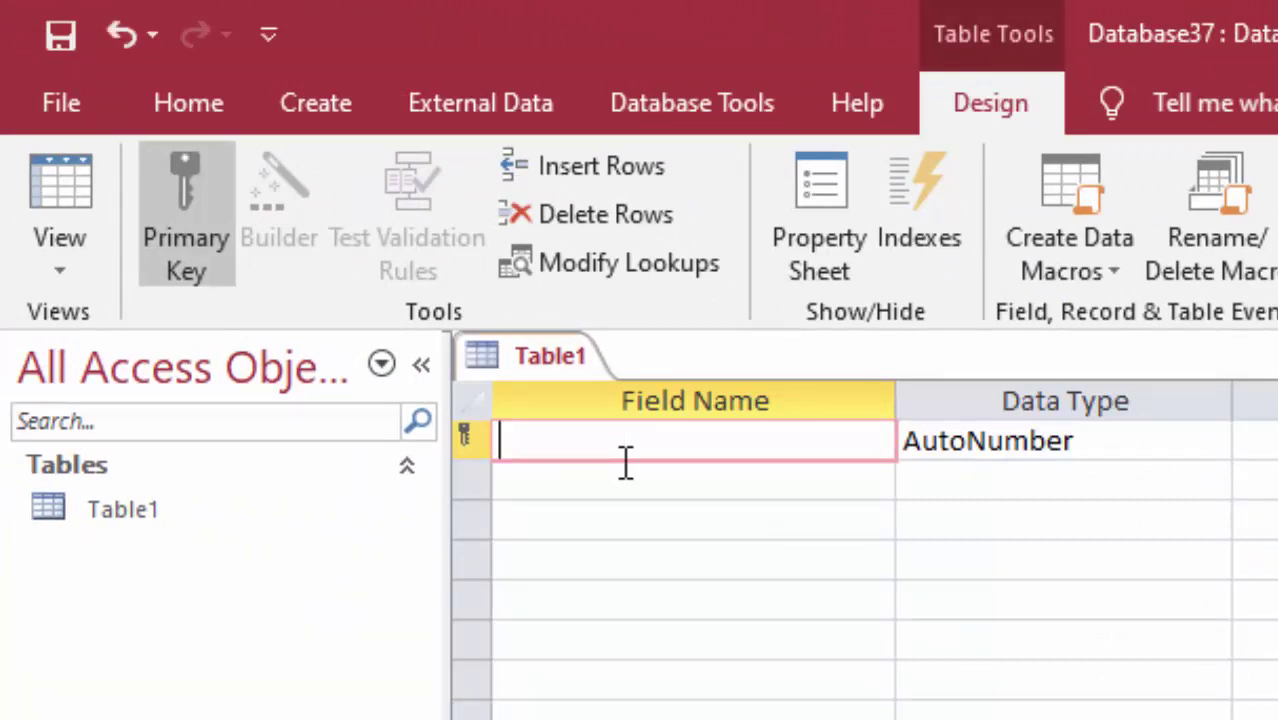
{"action": "type", "text": "Sn"}
{"action": "key", "text": "Tab"}
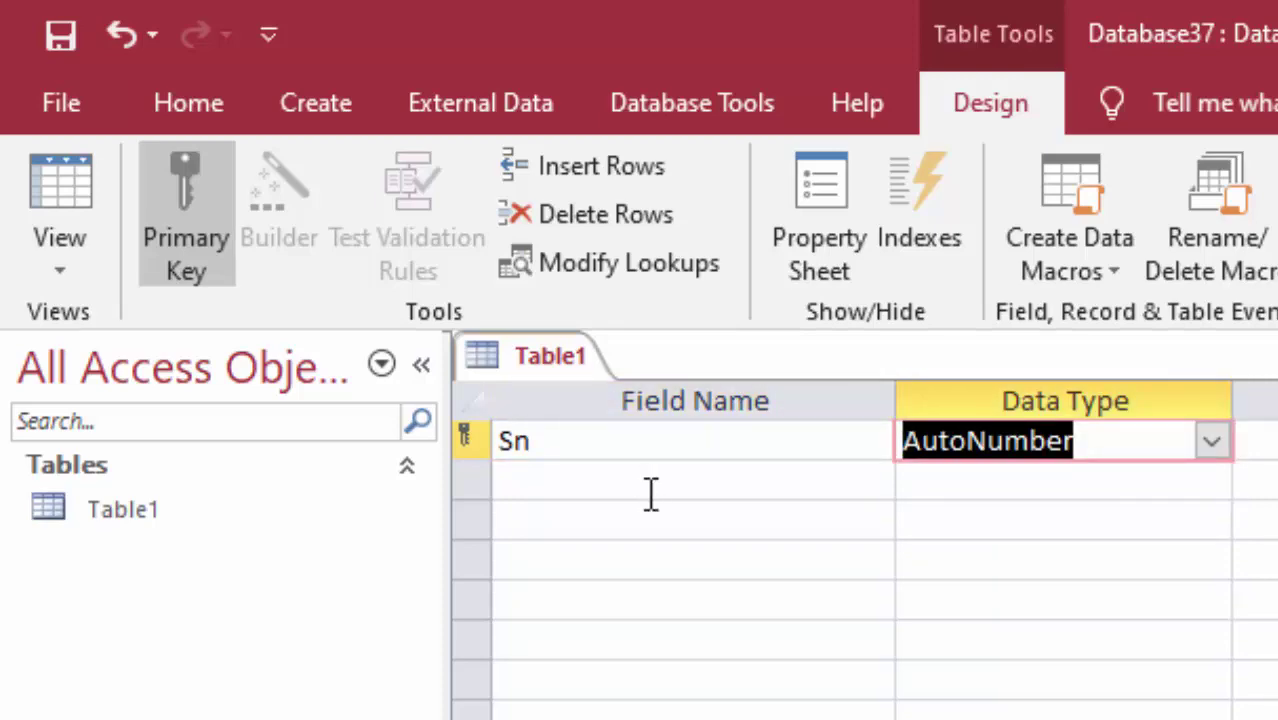
{"action": "left_click", "coordinate": [641, 502]}
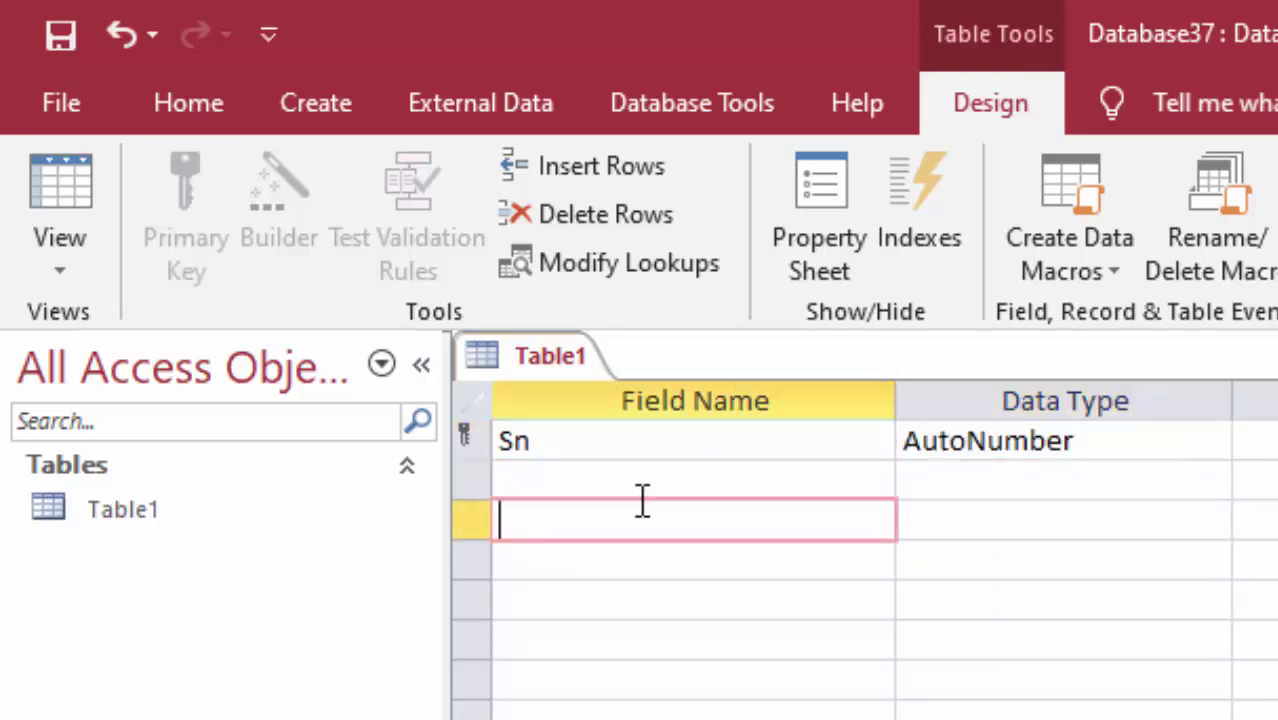
{"action": "type", "text": "Mo"}
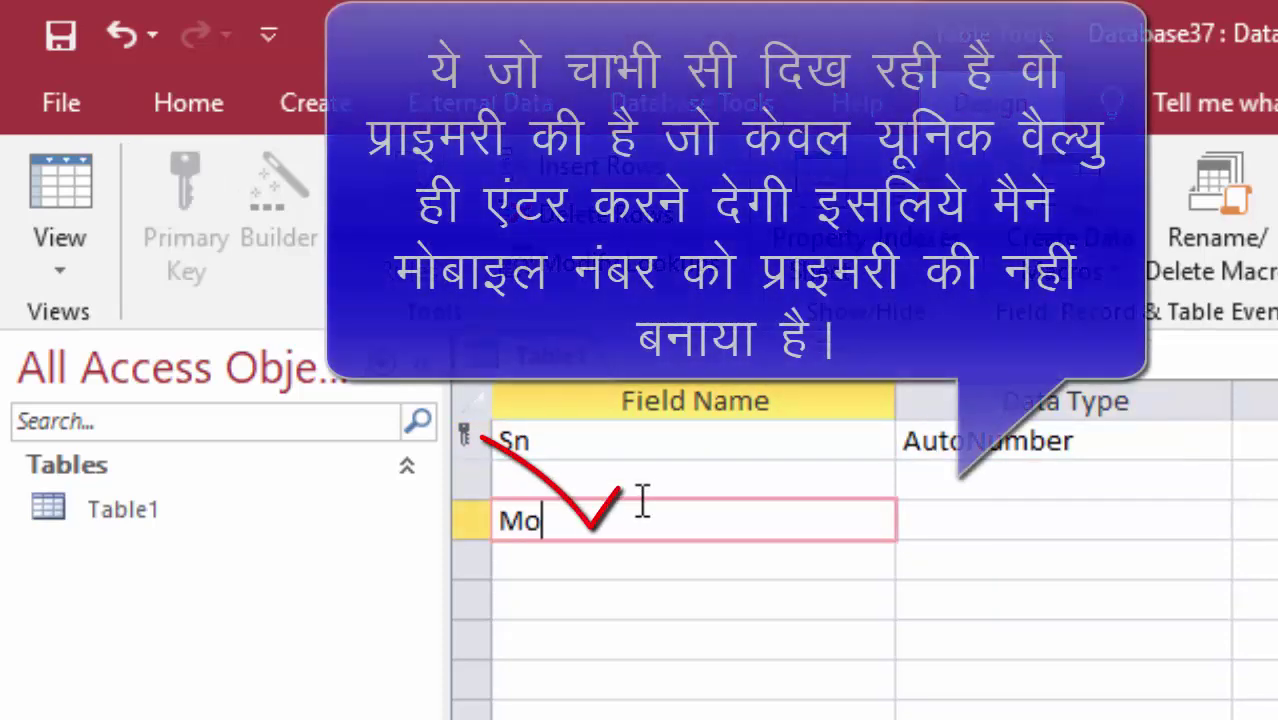
{"action": "type", "text": "bile n"}
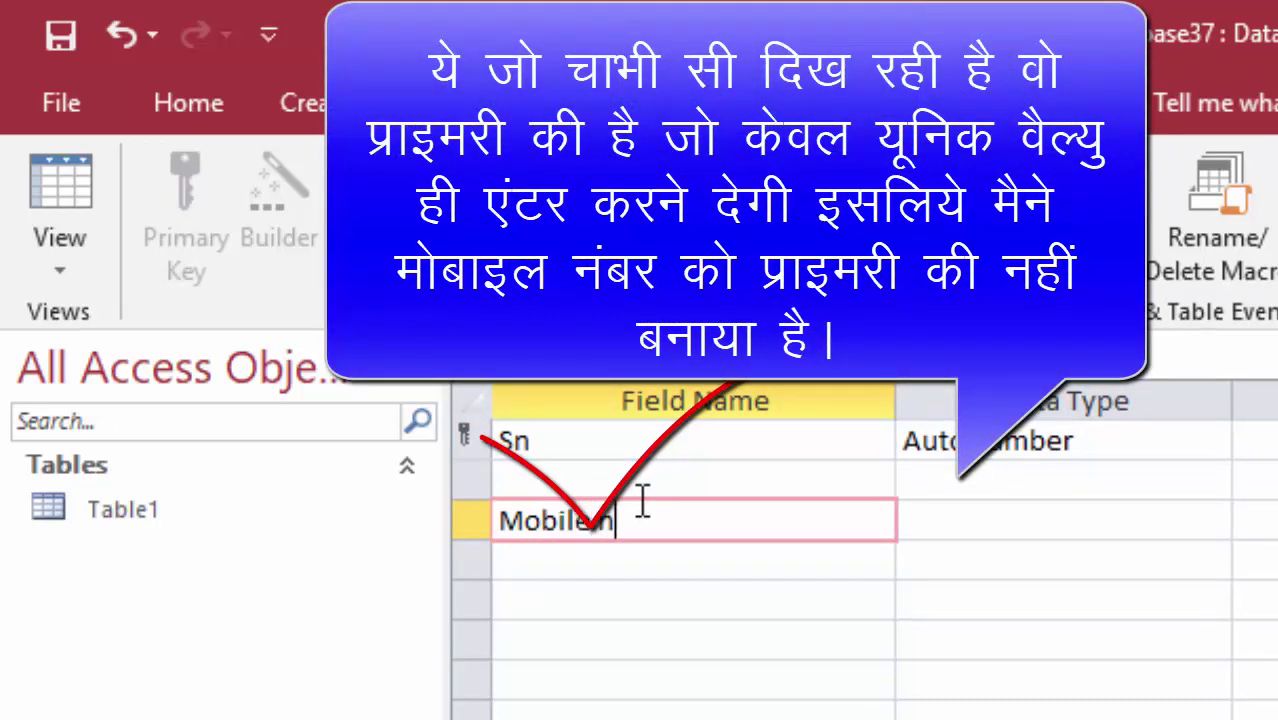
{"action": "type", "text": "umber"}
{"action": "type", "text": " number"}
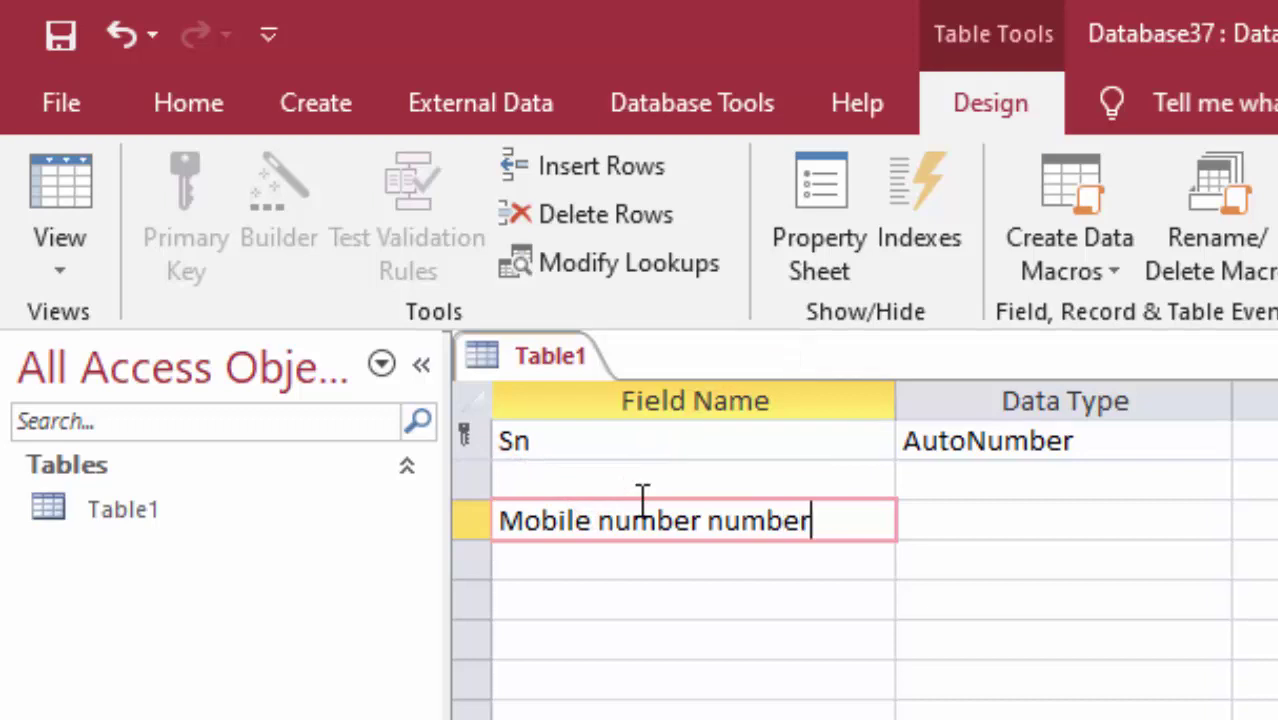
{"action": "key", "text": "Tab"}
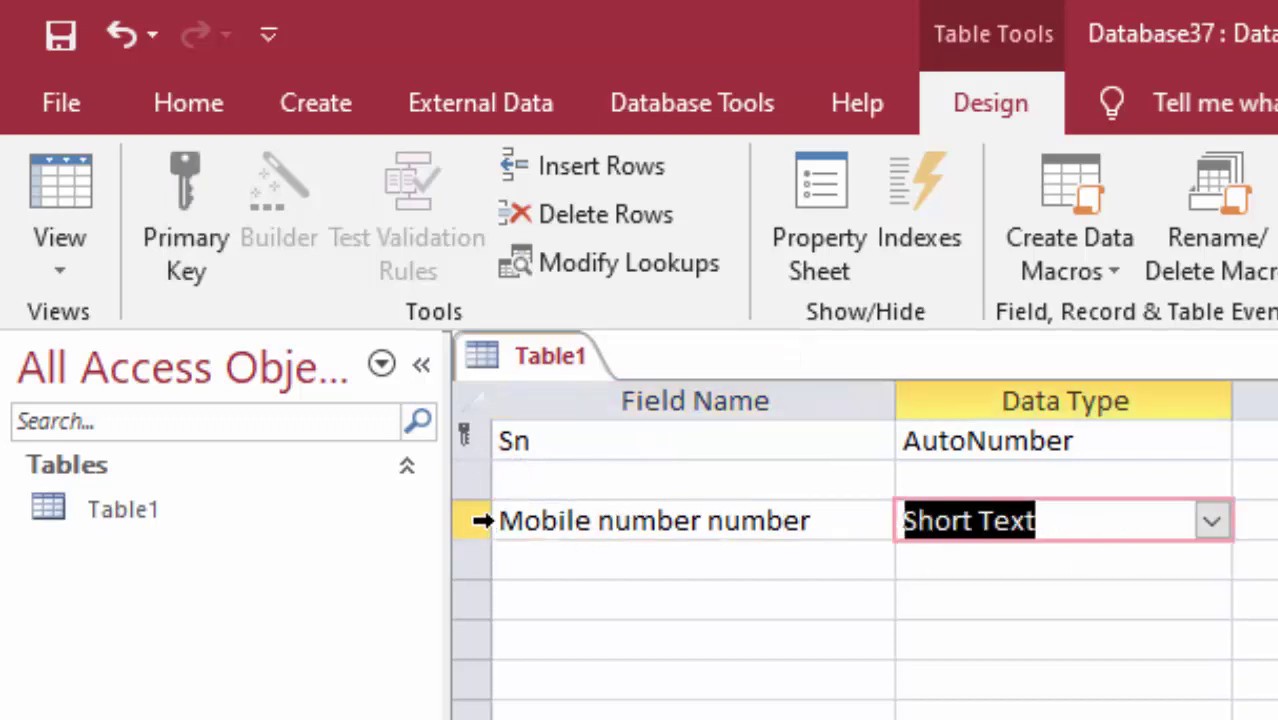
- Move the Mobile number number row into the empty row directly below Sn
{"action": "right_click", "coordinate": [481, 520]}
{"action": "left_click", "coordinate": [577, 600]}
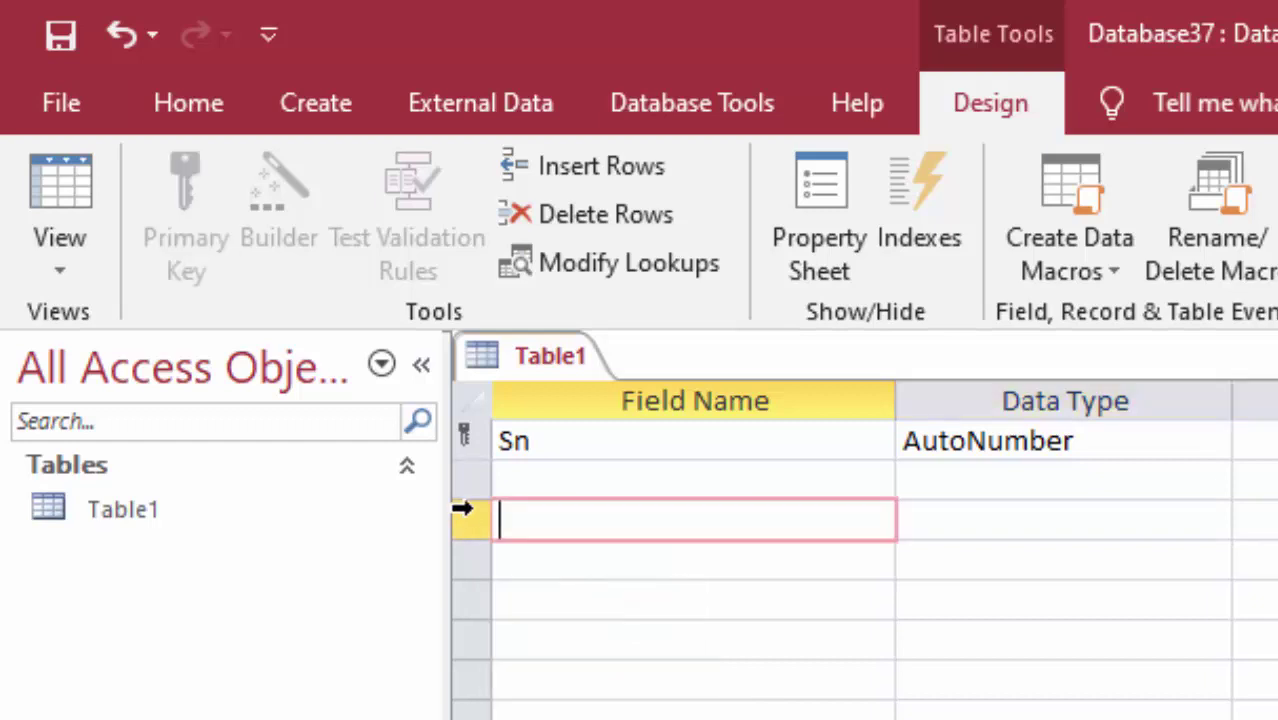
{"action": "right_click", "coordinate": [475, 473]}
{"action": "left_click", "coordinate": [553, 648]}
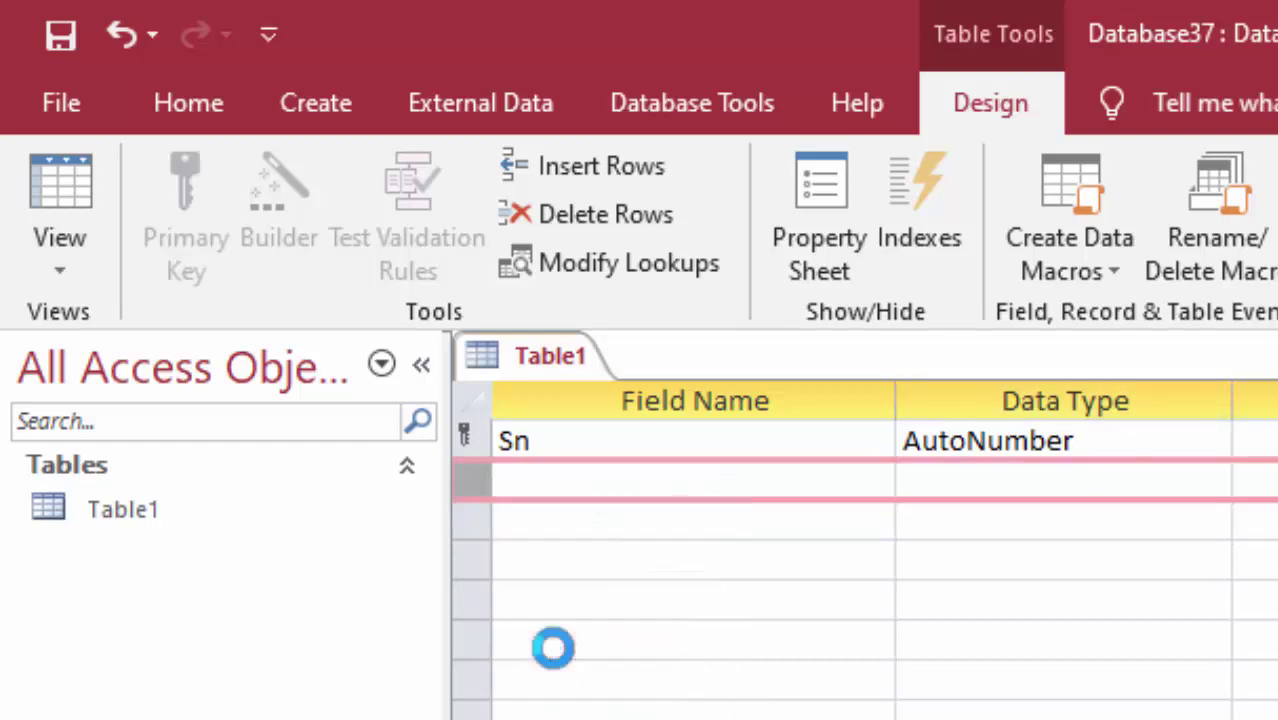
{"action": "left_click", "coordinate": [541, 512]}
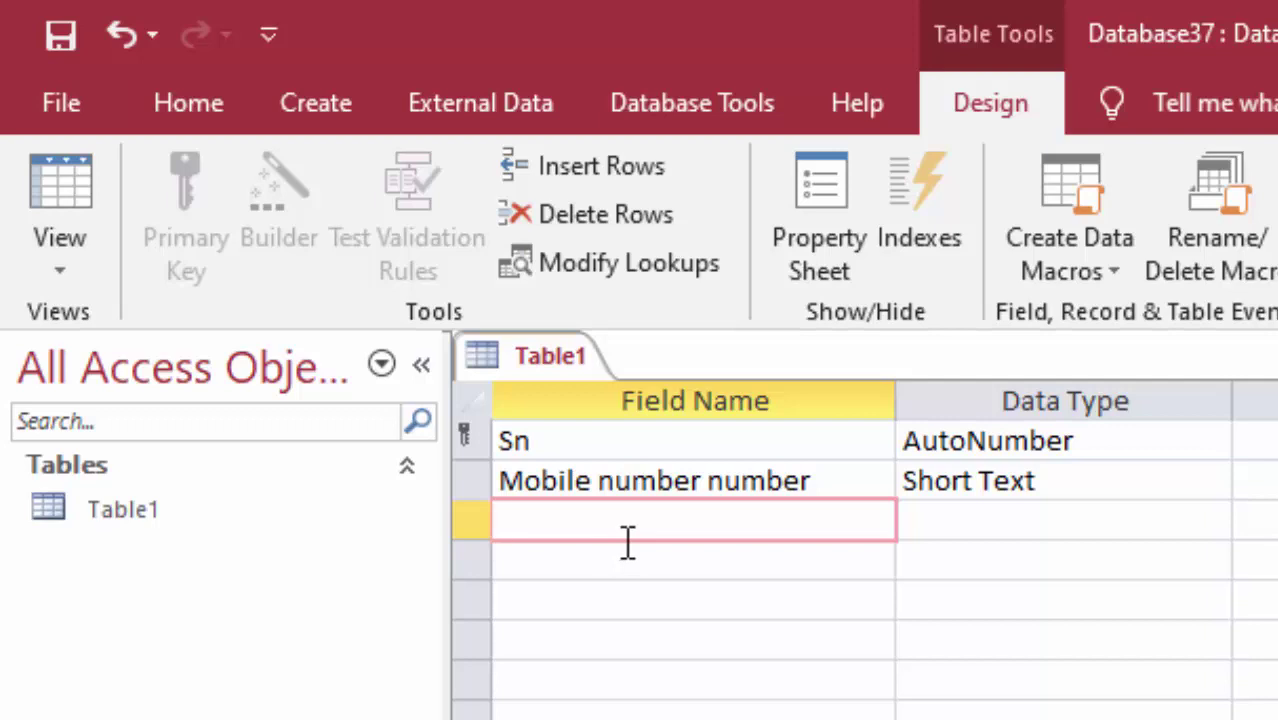
- Add a Currency field 'Total Advance Amount' with default value 10000
{"action": "type", "text": "T"}
{"action": "type", "text": "otal"}
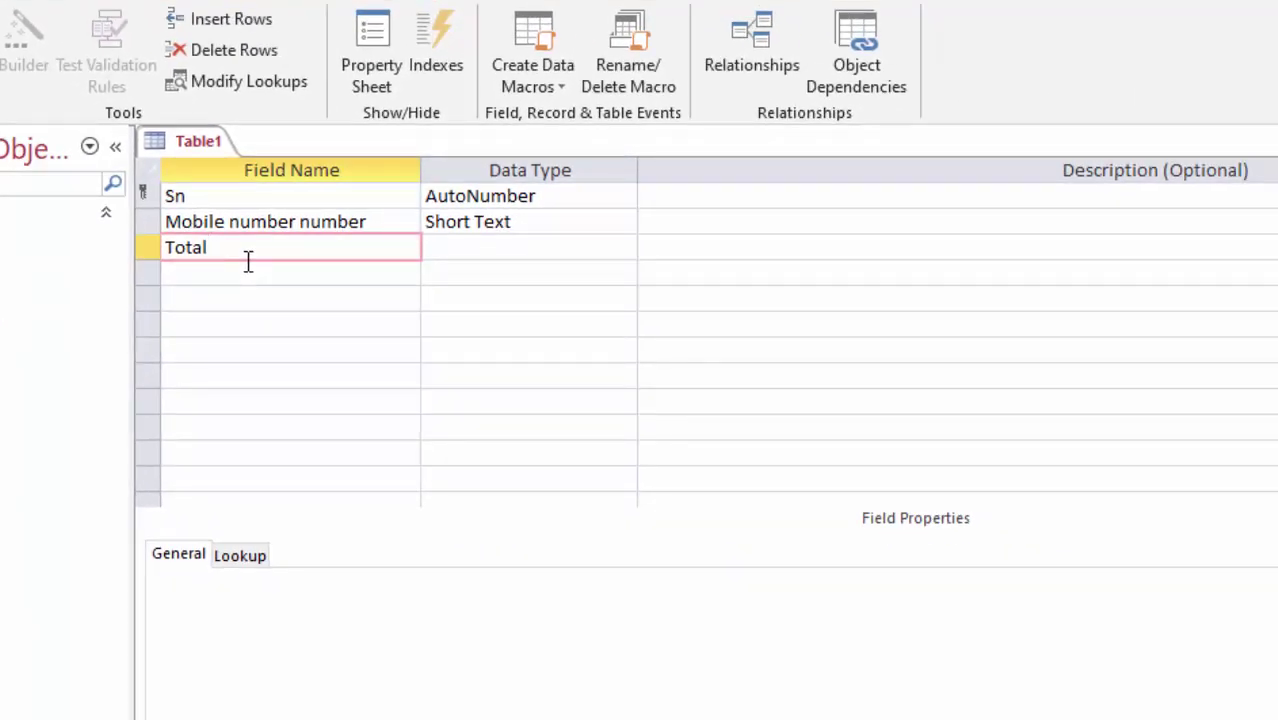
{"action": "type", "text": " A"}
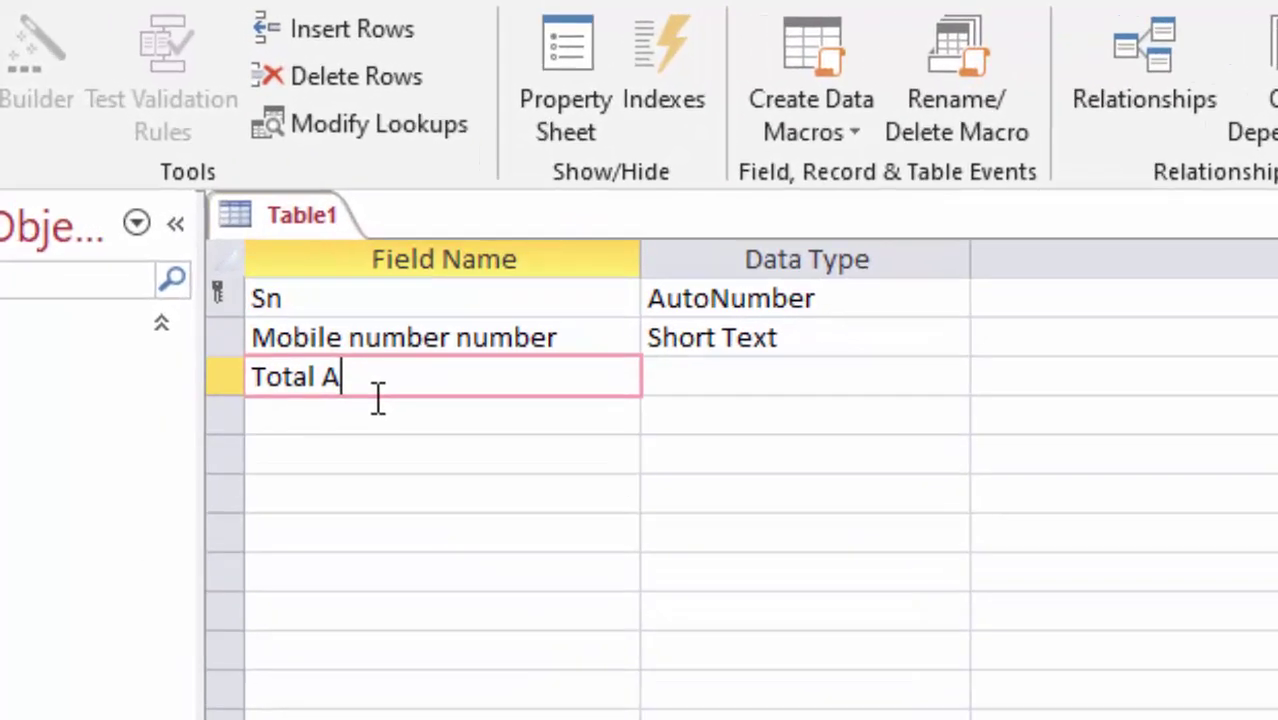
{"action": "type", "text": "dva"}
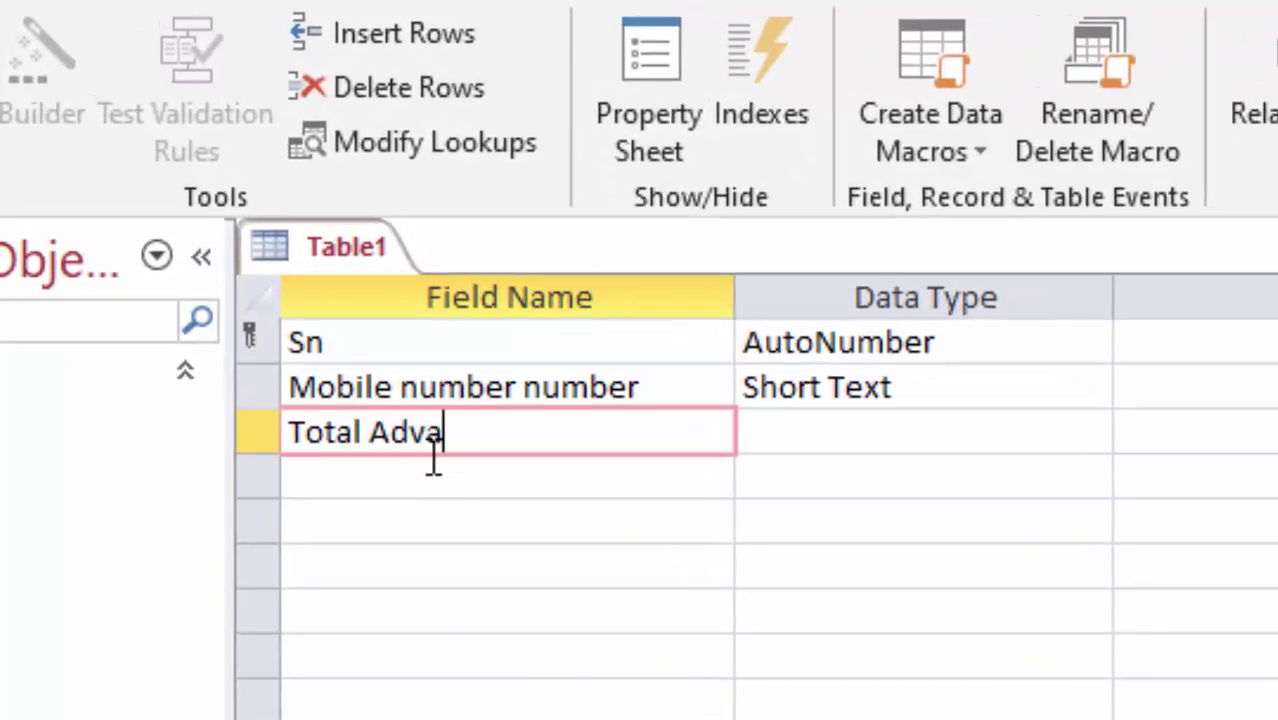
{"action": "type", "text": "nce"}
{"action": "type", "text": " Amoun"}
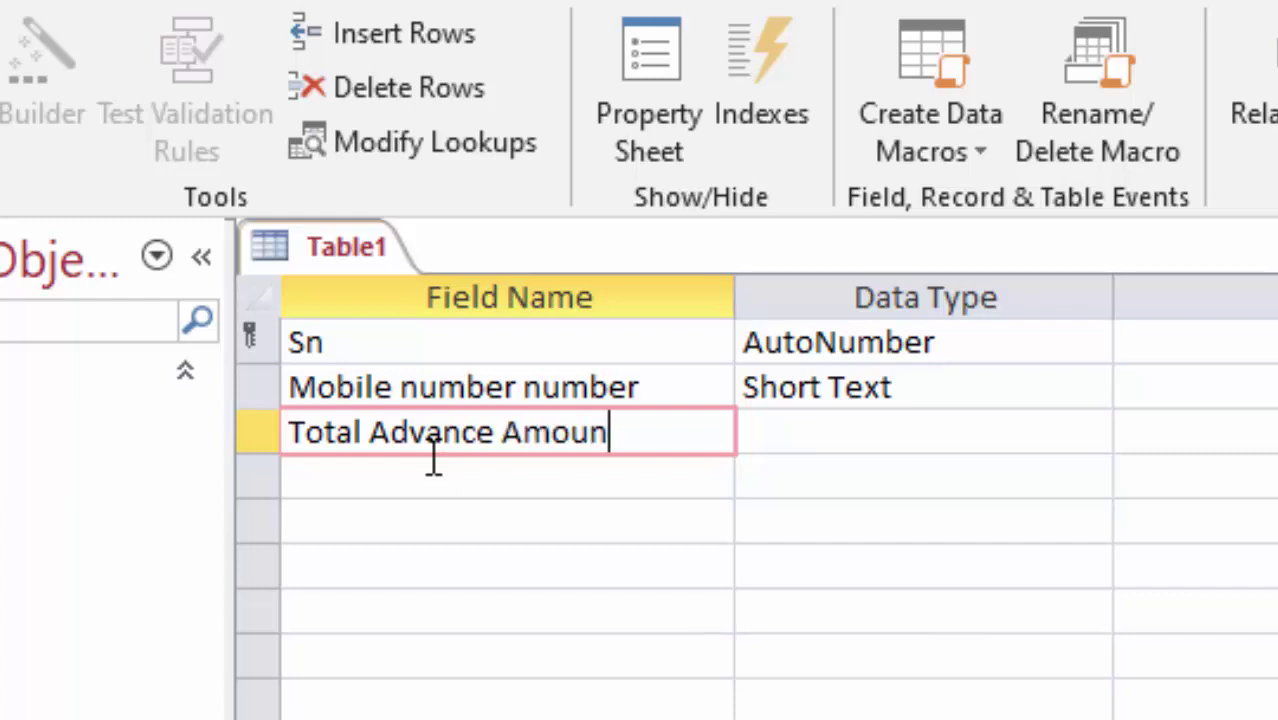
{"action": "type", "text": "t"}
{"action": "left_click", "coordinate": [845, 437]}
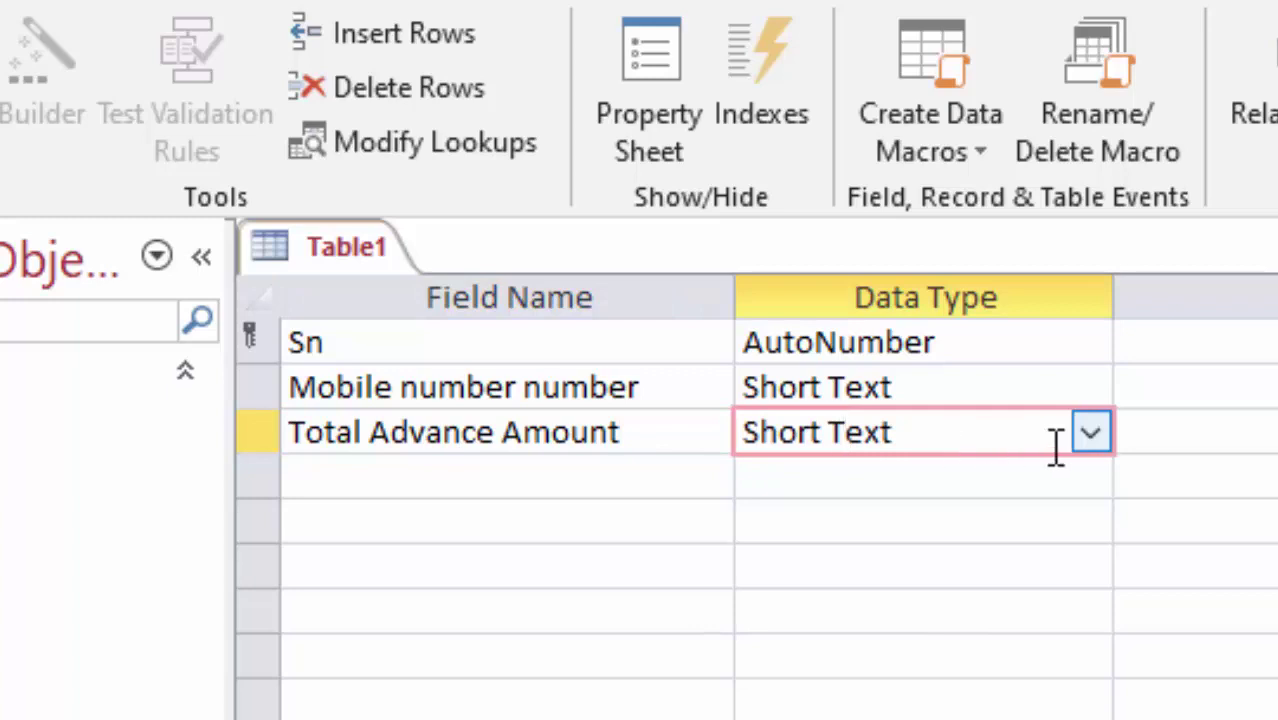
{"action": "left_click", "coordinate": [1088, 438]}
{"action": "left_click", "coordinate": [993, 702]}
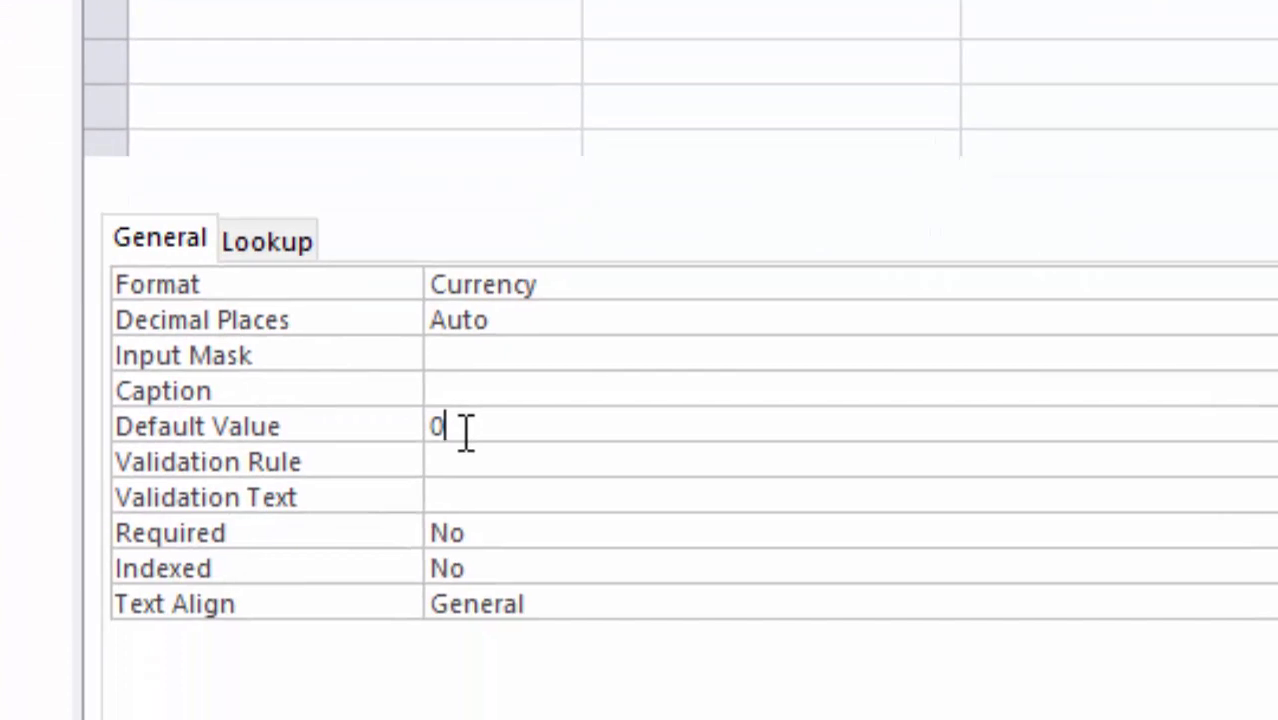
{"action": "left_click_drag", "start_coordinate": [462, 431], "coordinate": [303, 410]}
{"action": "key", "text": "BackSpace"}
{"action": "type", "text": "100"}
{"action": "type", "text": "00"}
{"action": "left_click", "coordinate": [725, 590]}
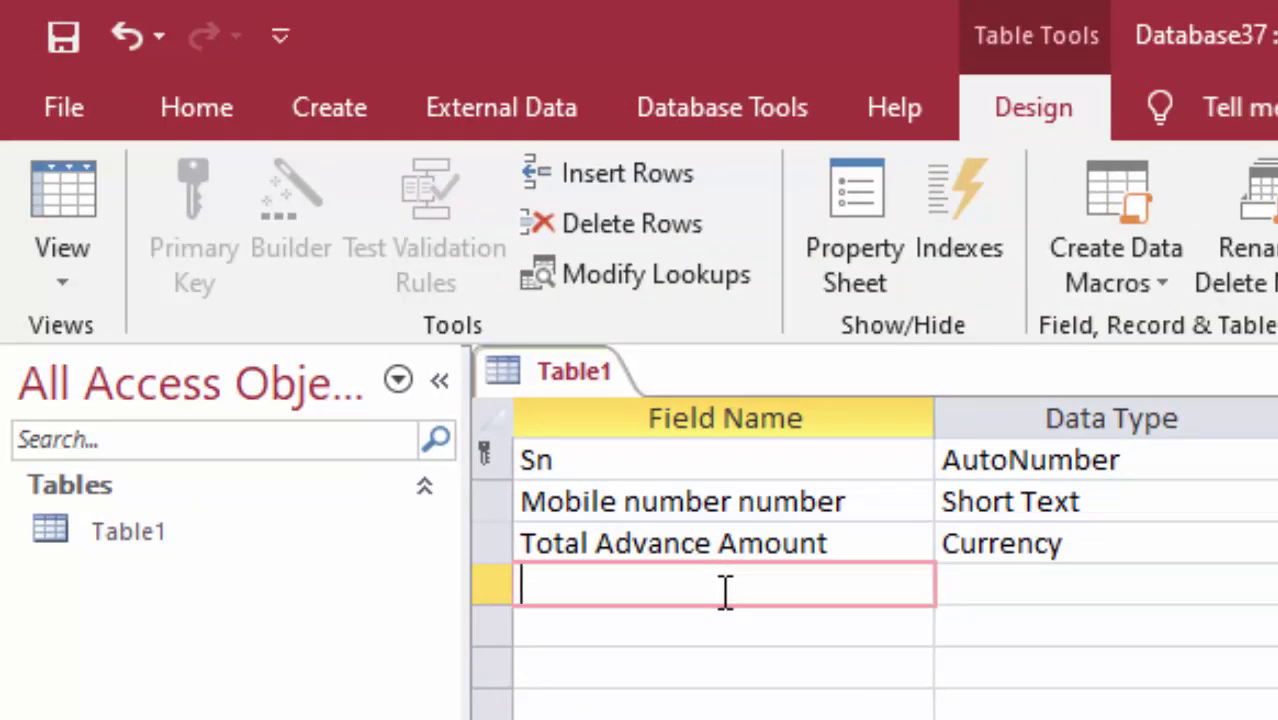
- Add a Currency field named Selling Rate
{"action": "type", "text": "Sellin"}
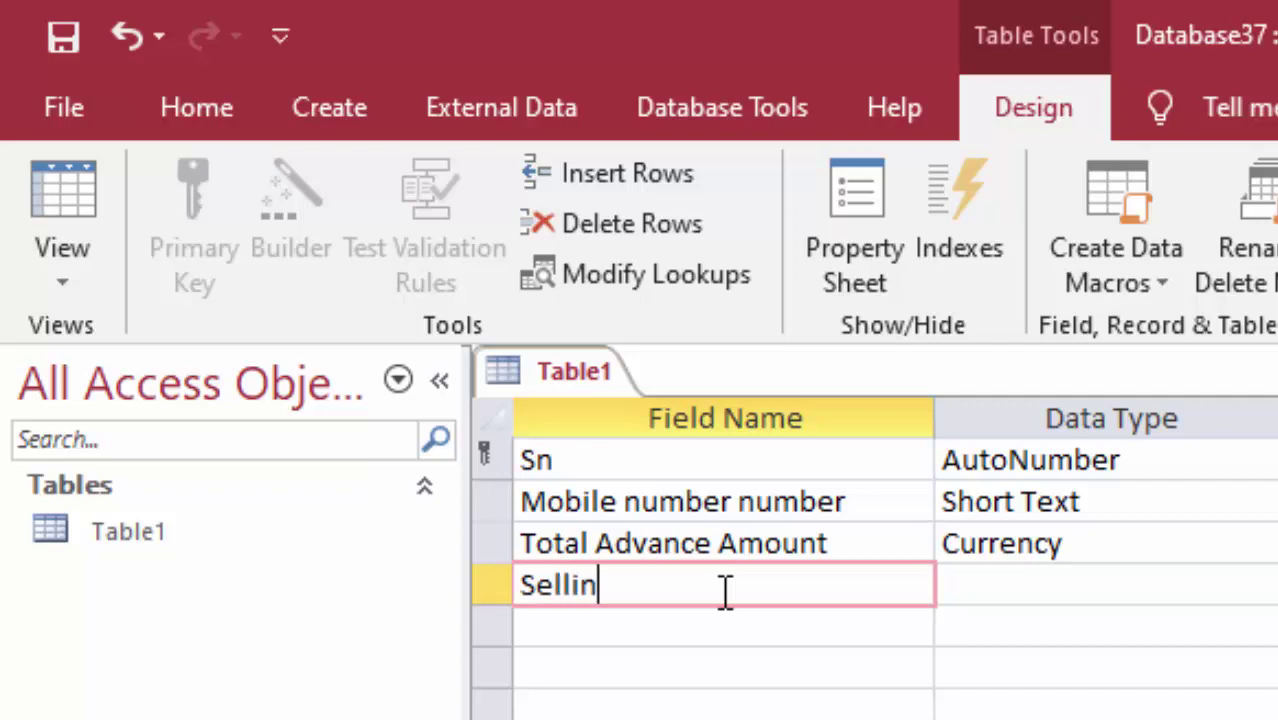
{"action": "type", "text": "g Ra"}
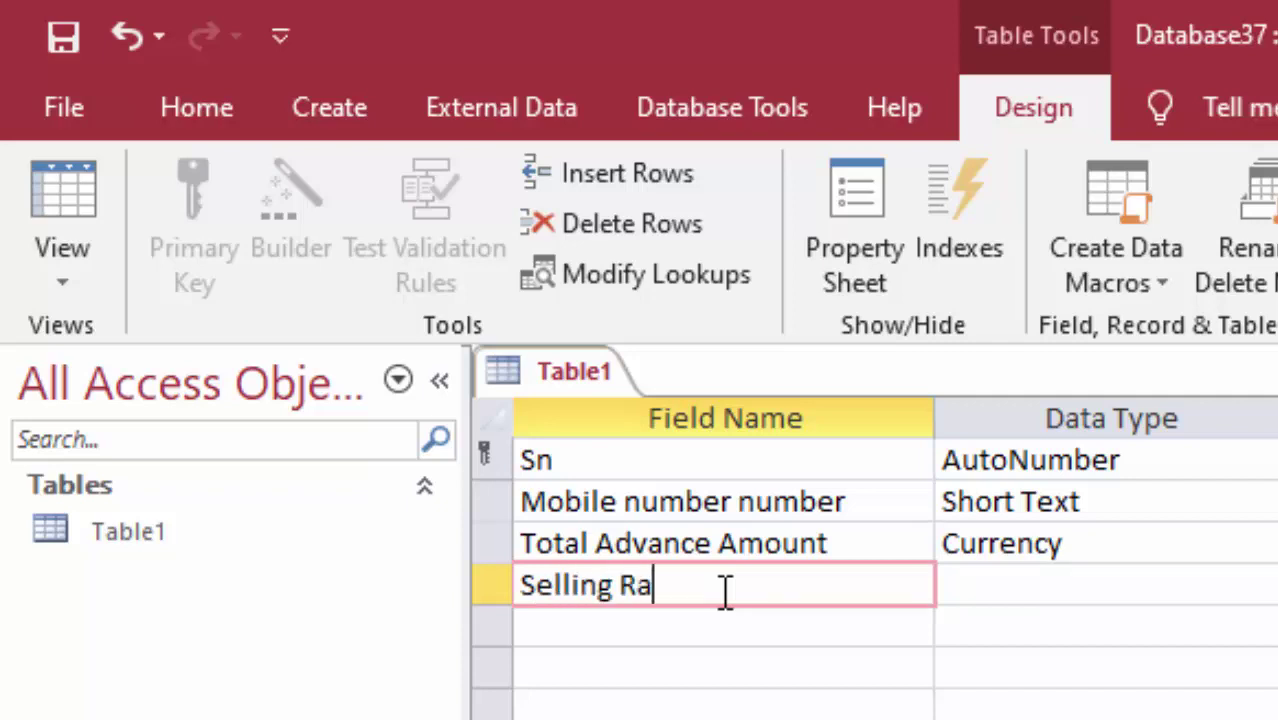
{"action": "type", "text": "te"}
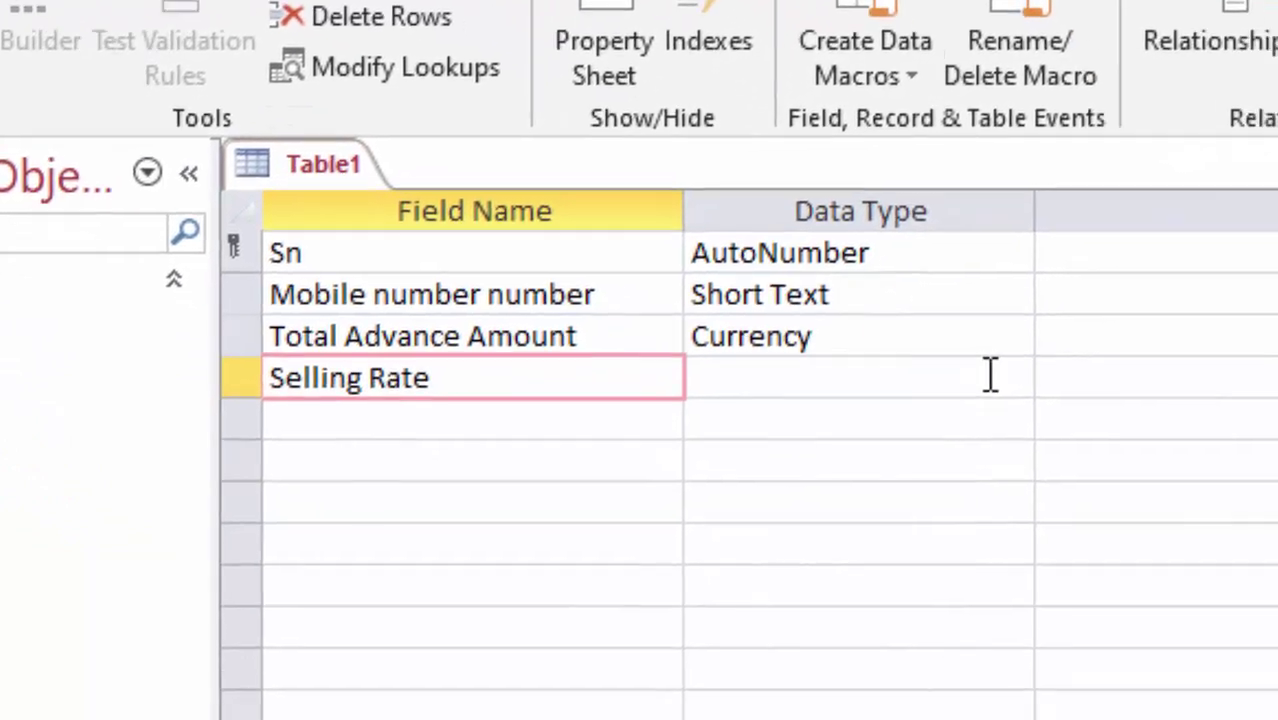
{"action": "left_click", "coordinate": [1270, 582]}
{"action": "left_click", "coordinate": [922, 303]}
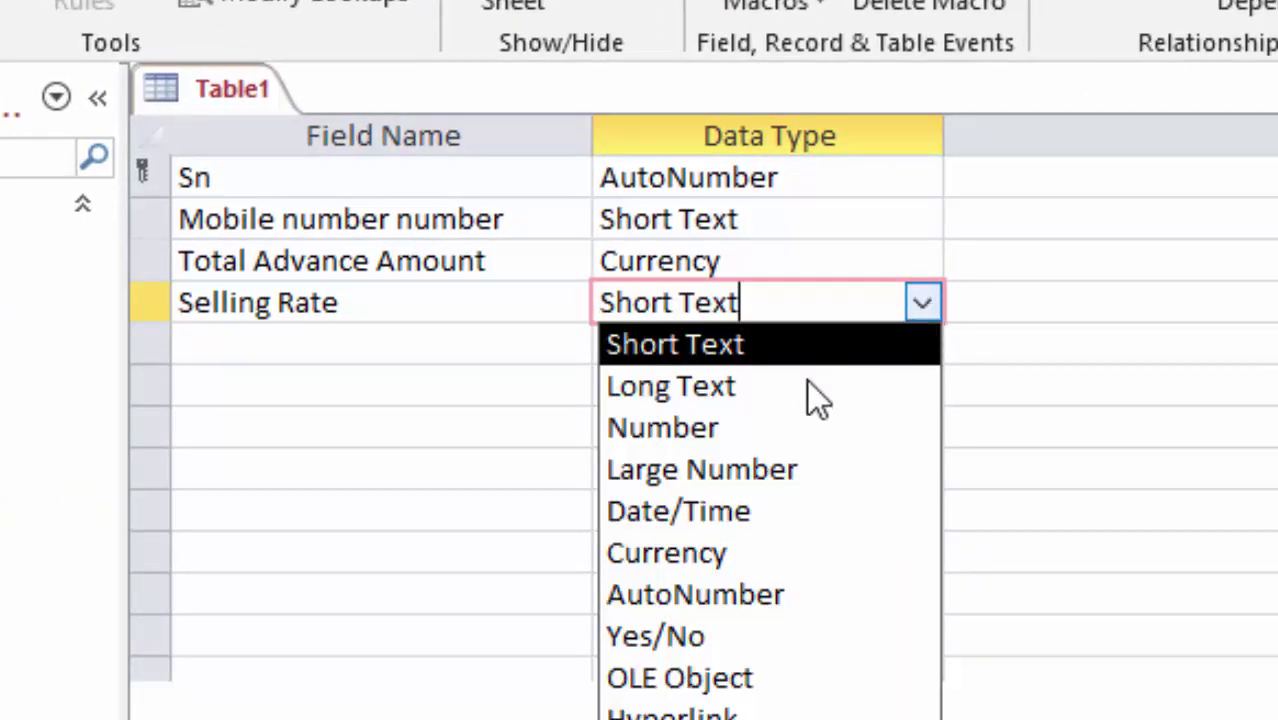
{"action": "left_click", "coordinate": [765, 558]}
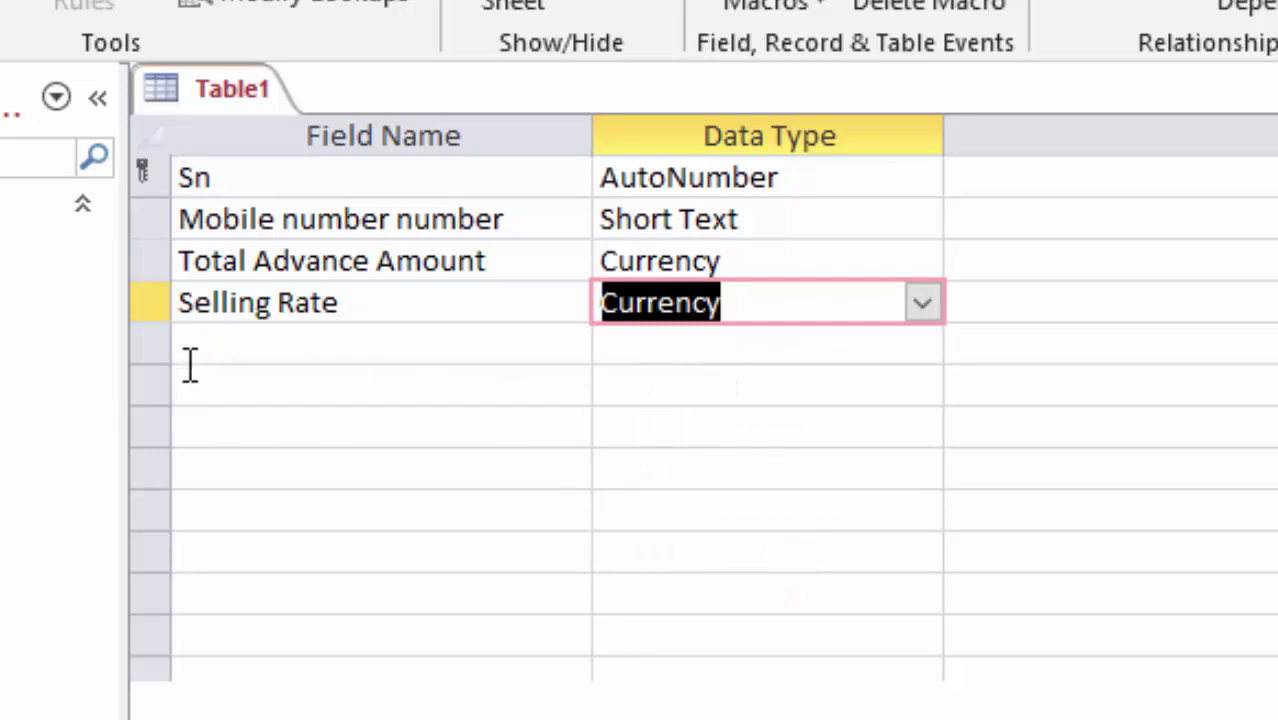
- Insert a Unit field of type Number with Double field size
{"action": "right_click", "coordinate": [141, 340]}
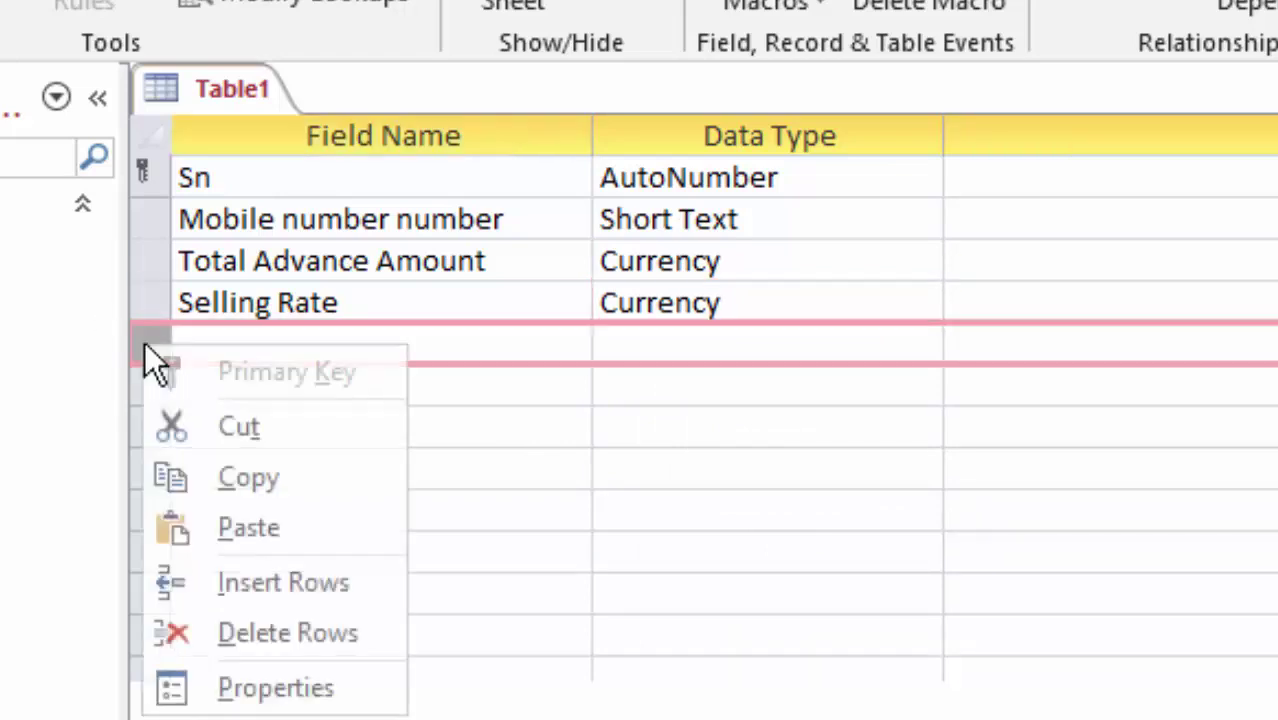
{"action": "left_click", "coordinate": [255, 578]}
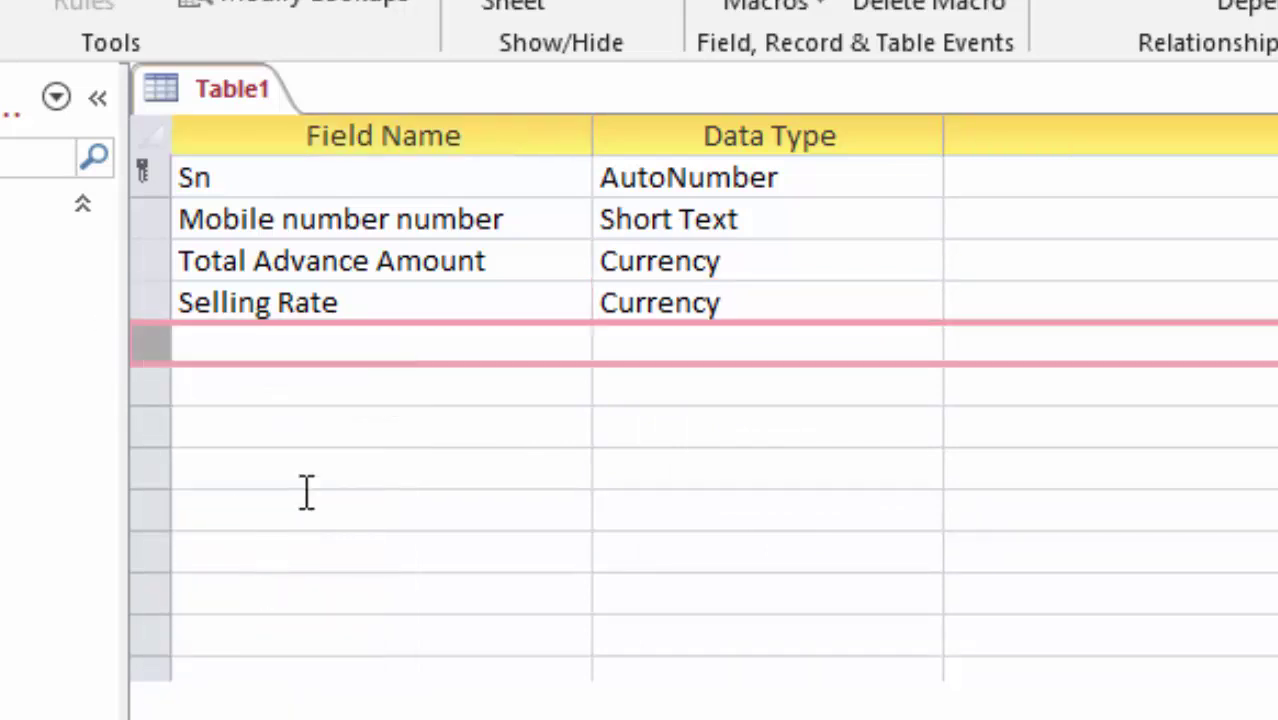
{"action": "left_click", "coordinate": [390, 348]}
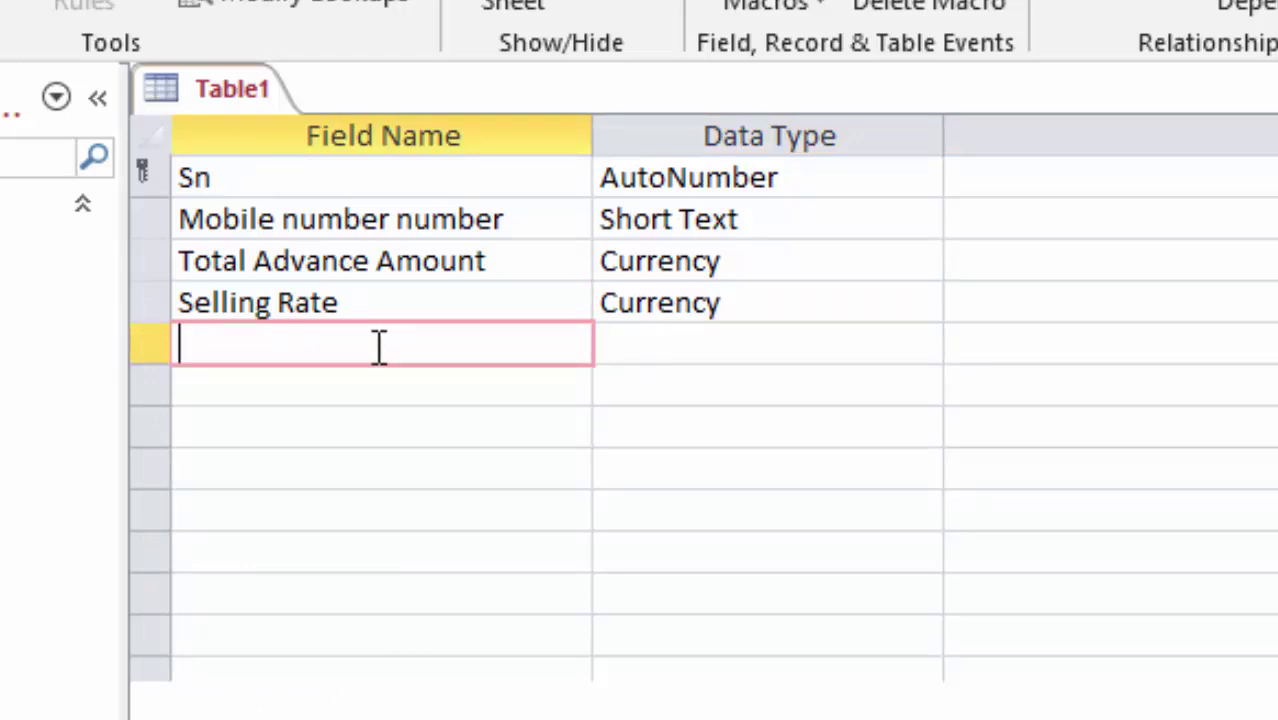
{"action": "type", "text": "Unit"}
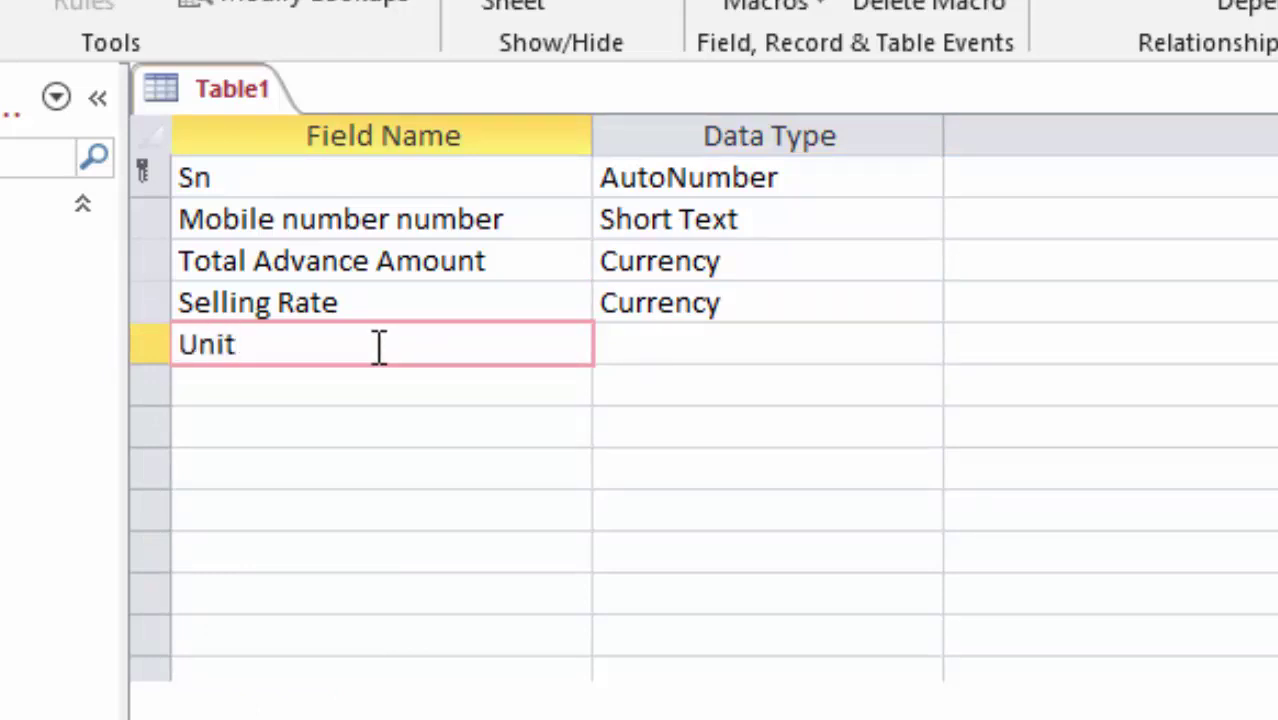
{"action": "left_click", "coordinate": [763, 348]}
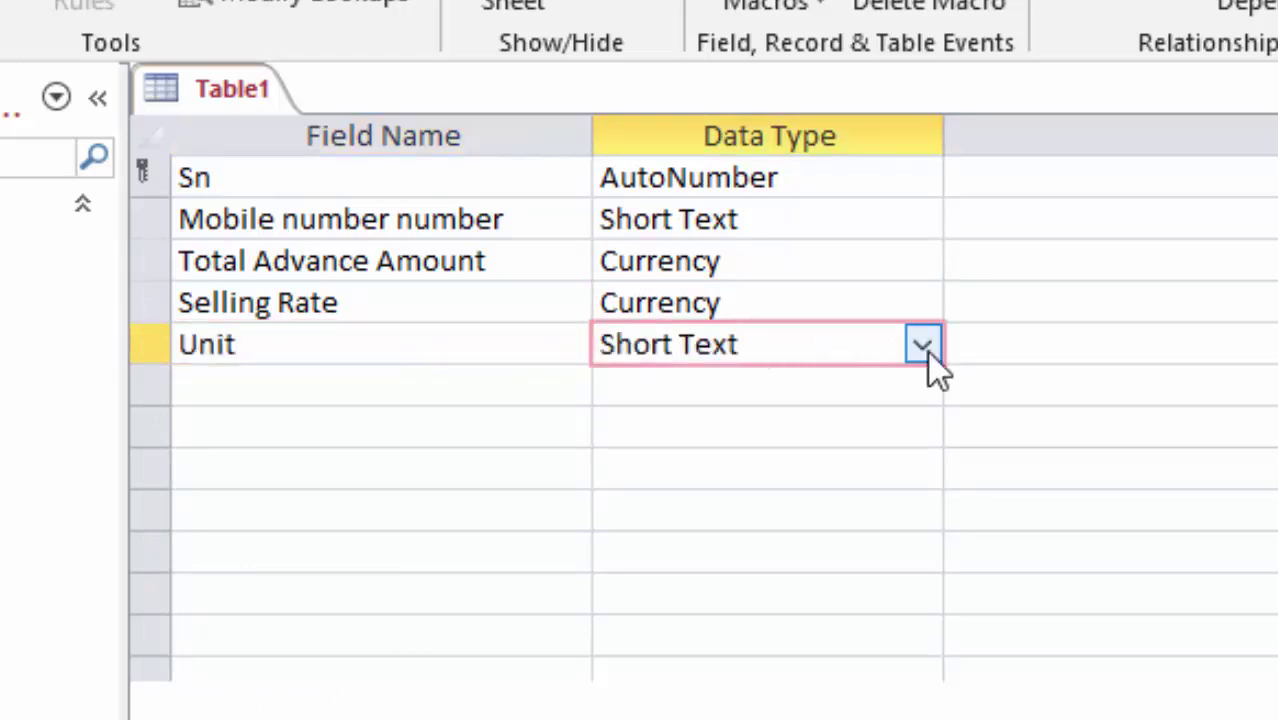
{"action": "left_click", "coordinate": [922, 347]}
{"action": "key", "text": "Escape"}
{"action": "type", "text": "Number"}
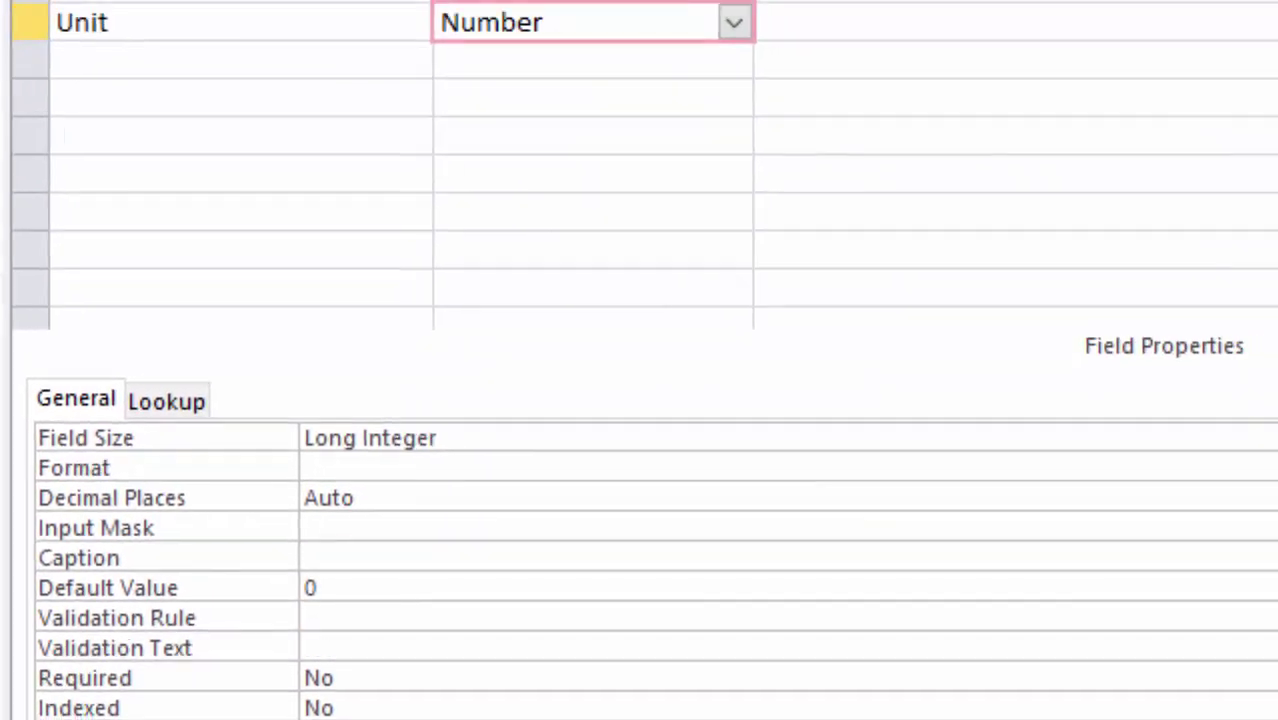
{"action": "left_click", "coordinate": [1270, 438]}
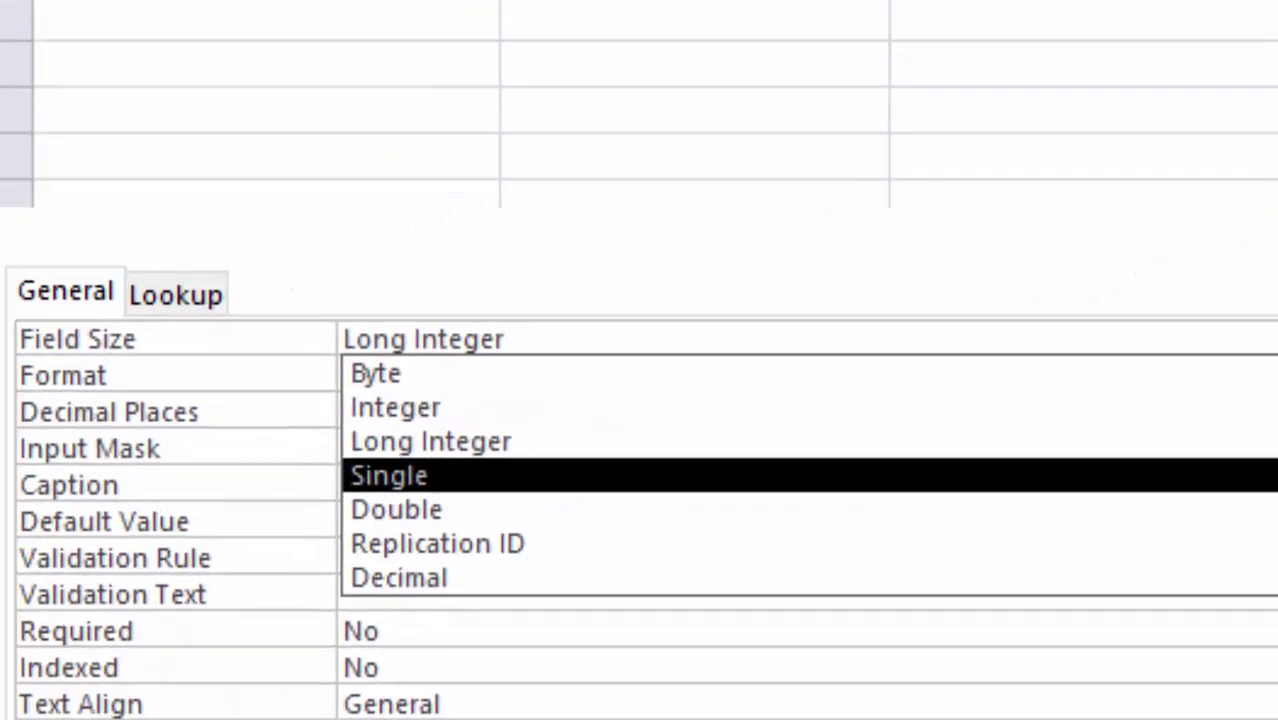
{"action": "key", "text": "Down"}
{"action": "key", "text": "Return"}
{"action": "left_click", "coordinate": [397, 455]}
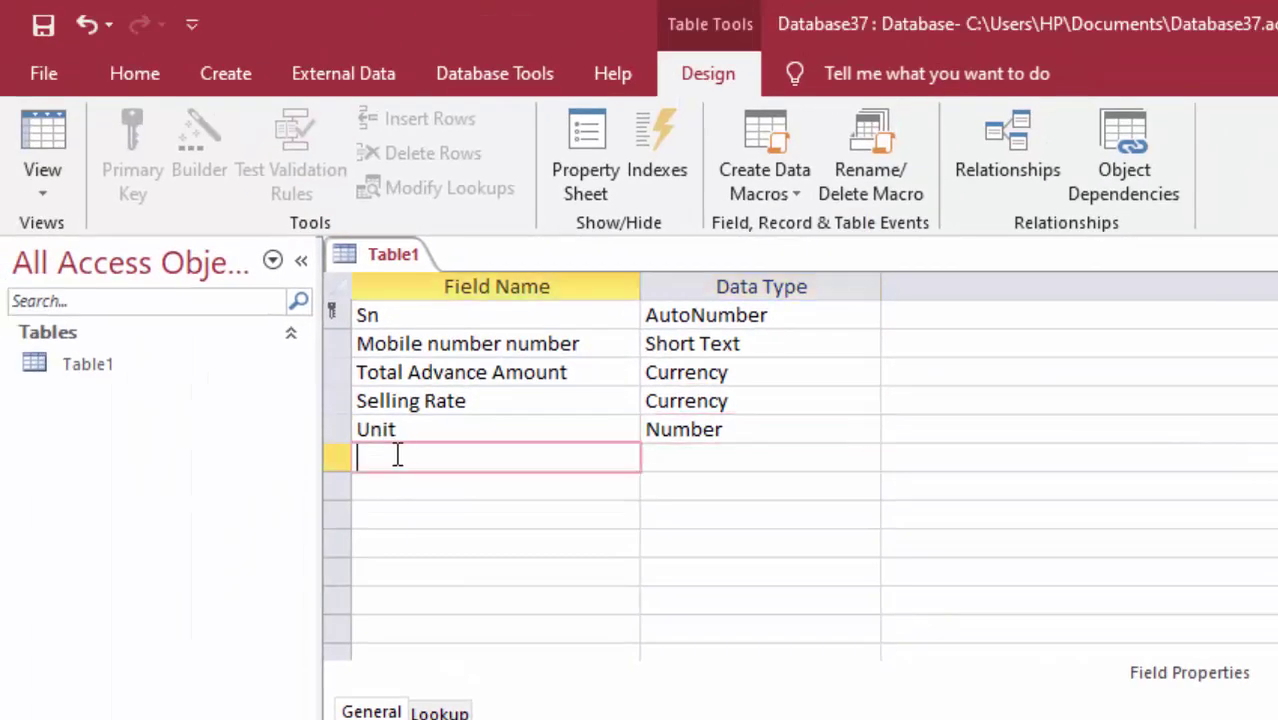
- Add a field named Total and set its data type to Calculated
{"action": "type", "text": "T"}
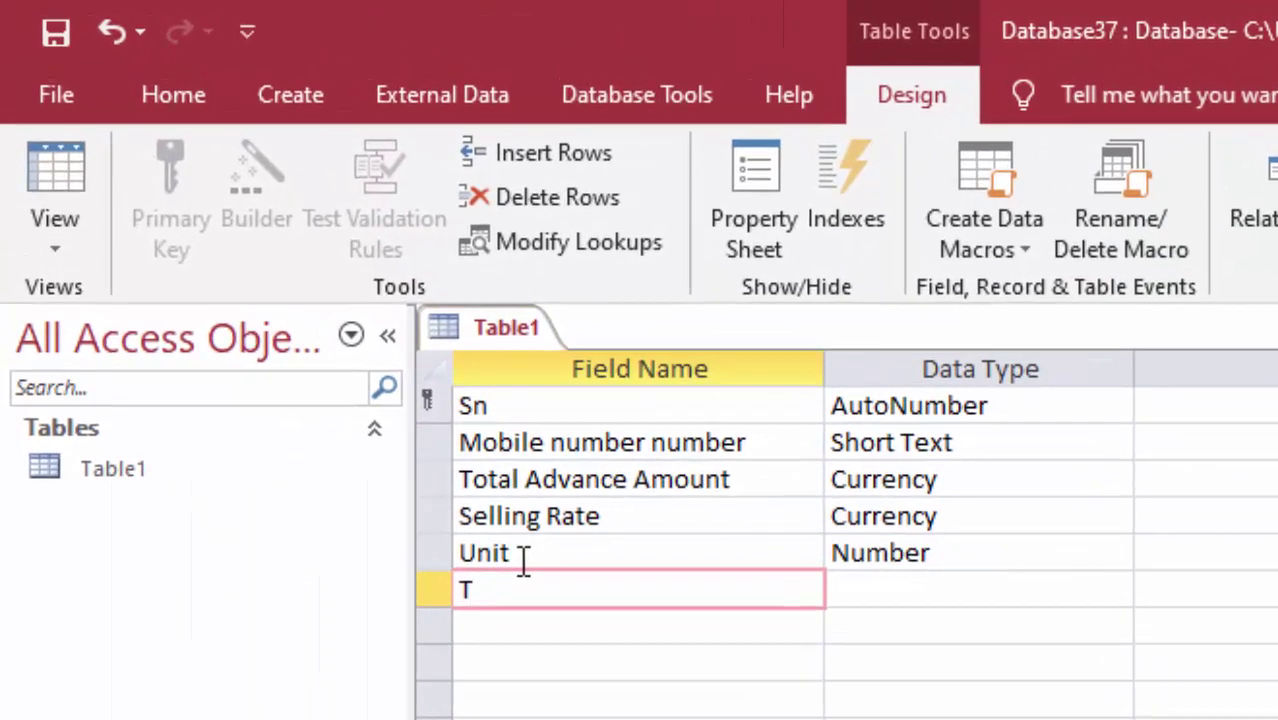
{"action": "type", "text": "otal"}
{"action": "left_click", "coordinate": [932, 589]}
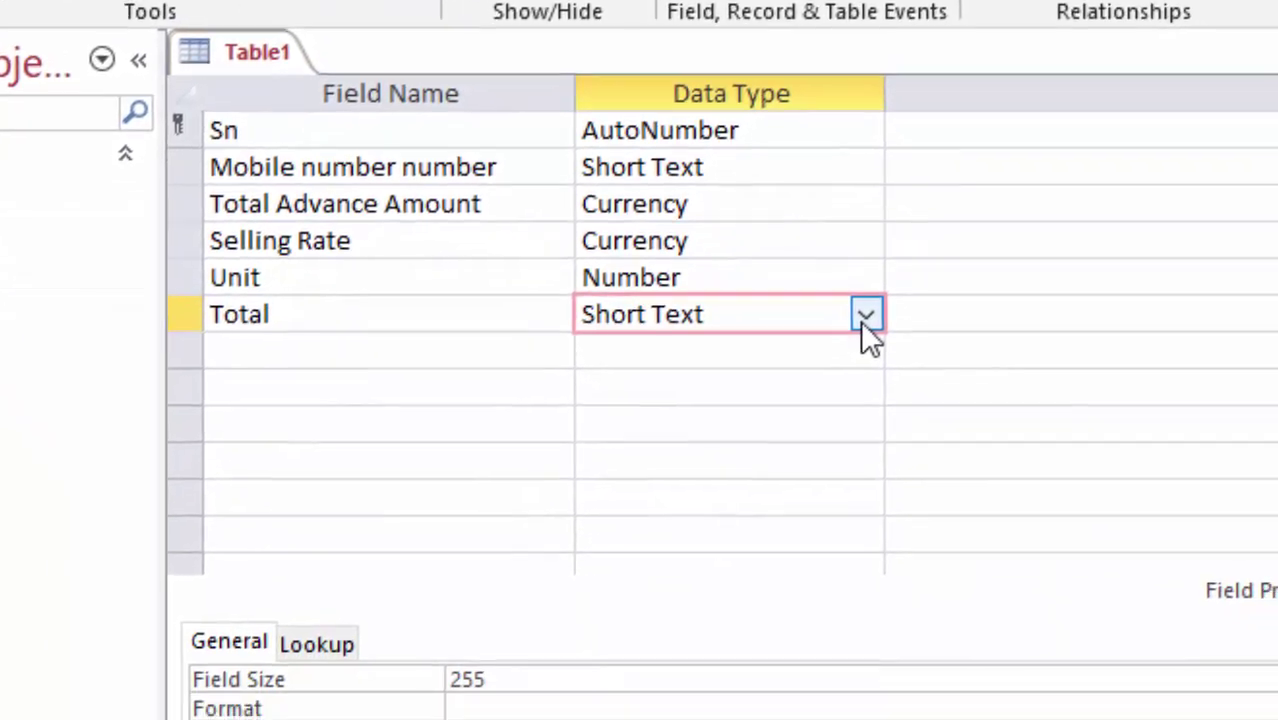
{"action": "left_click", "coordinate": [1115, 590]}
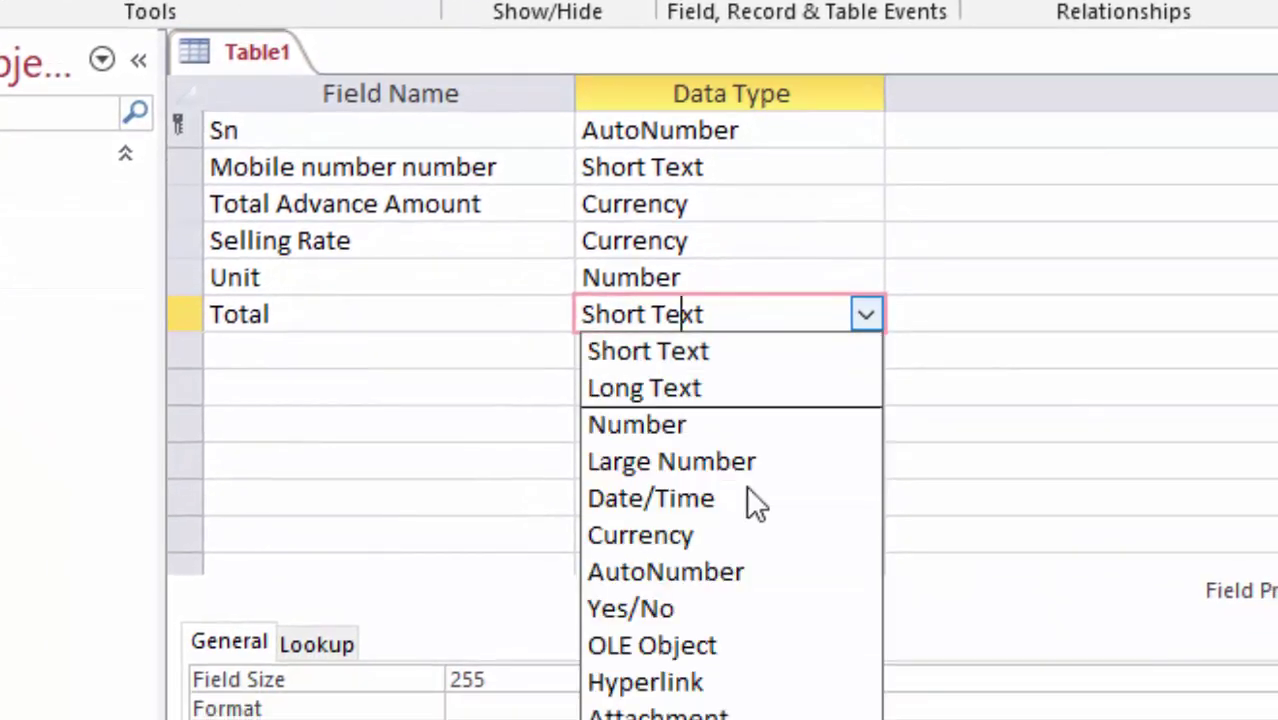
{"action": "left_click", "coordinate": [700, 718]}
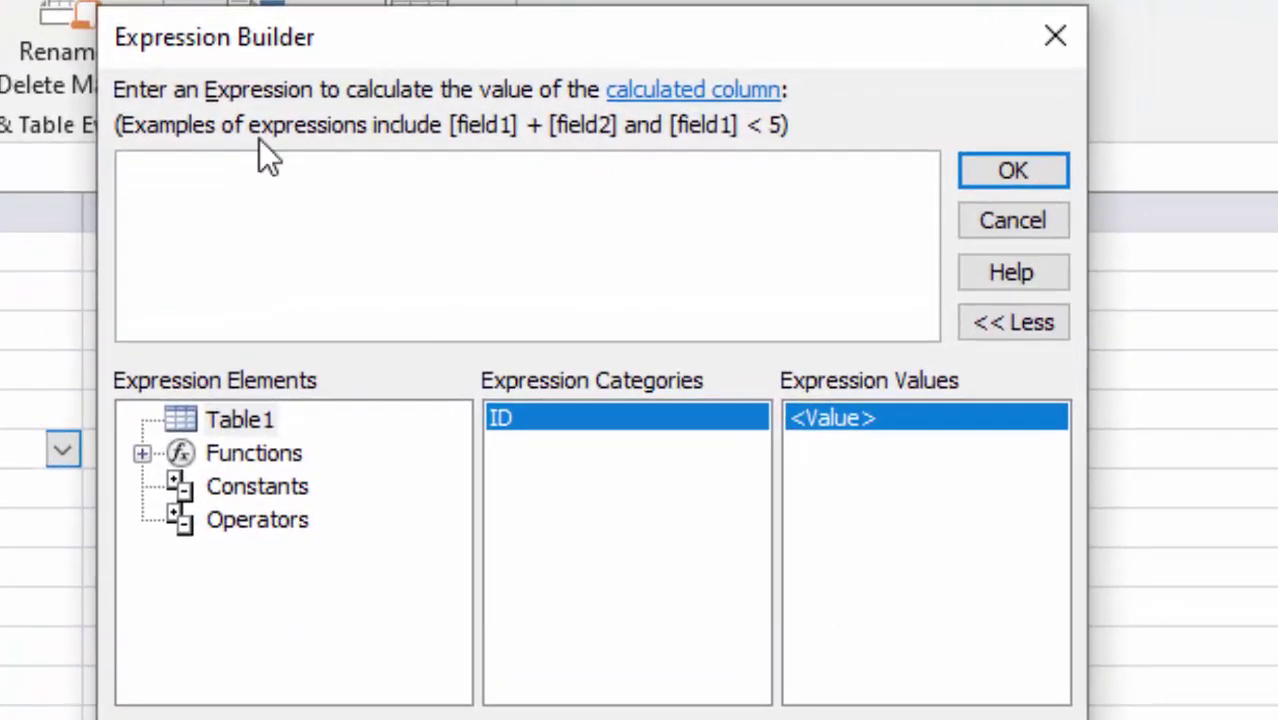
- Enter [Selling Rate]*[Unit] as the Total field's expression and accept it
{"action": "type", "text": "["}
{"action": "type", "text": "Sellin"}
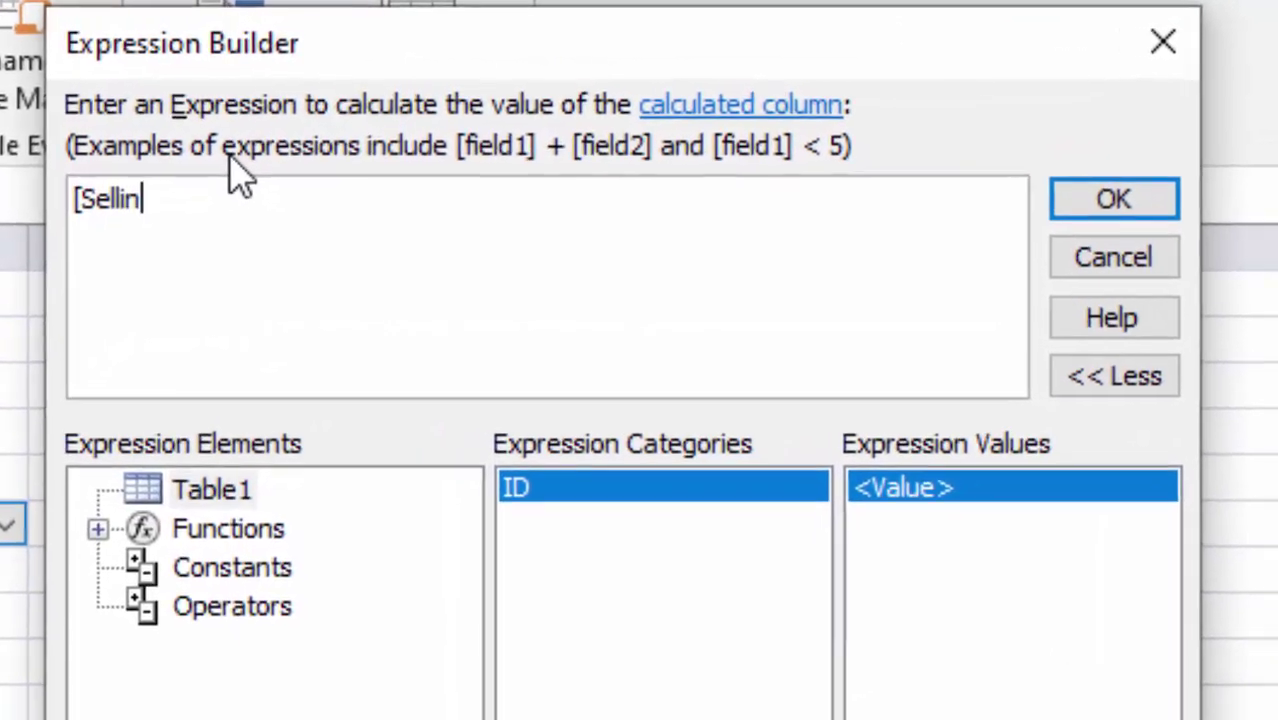
{"action": "type", "text": "g "}
{"action": "type", "text": "Rat"}
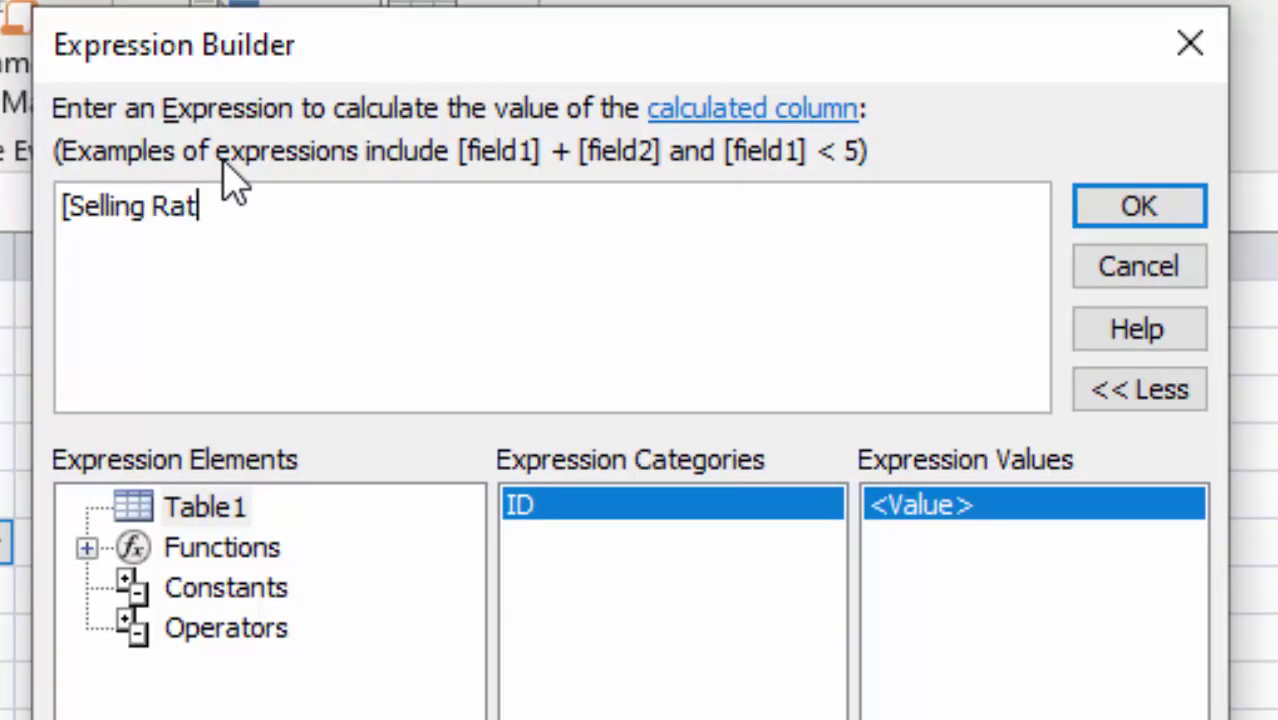
{"action": "type", "text": "e]"}
{"action": "type", "text": "*["}
{"action": "type", "text": "Unit]"}
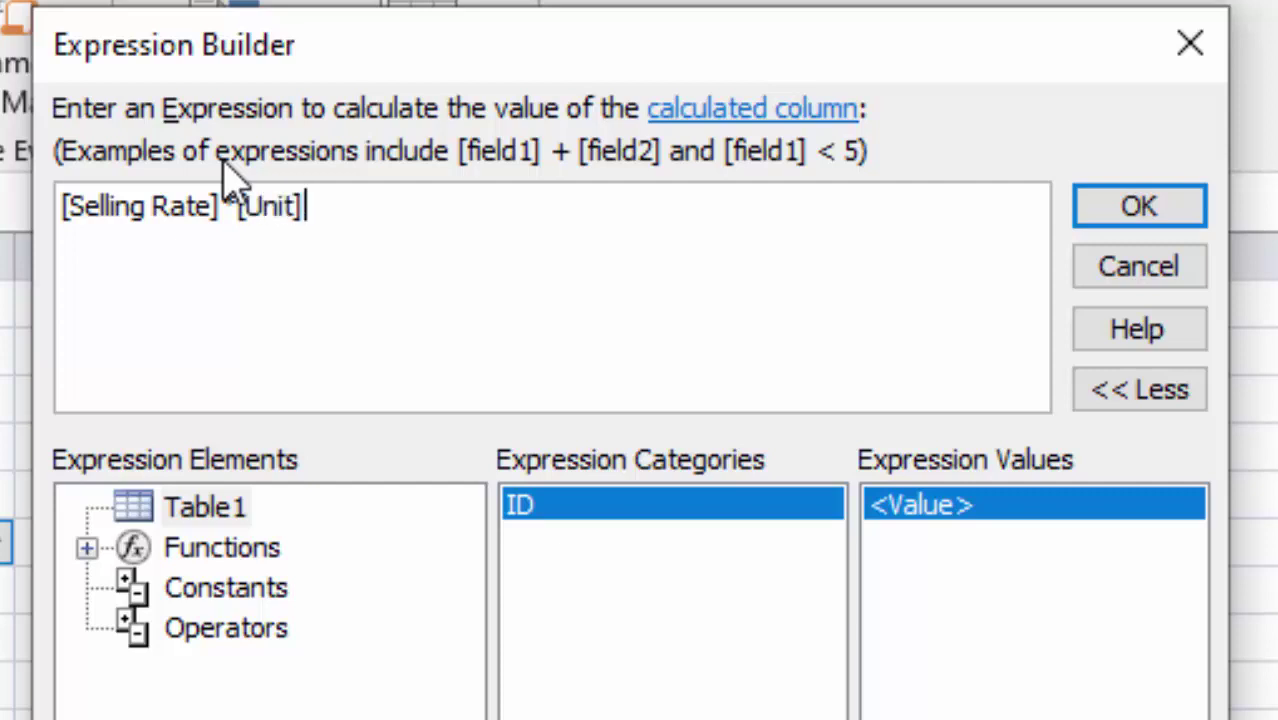
{"action": "left_click", "coordinate": [1140, 215]}
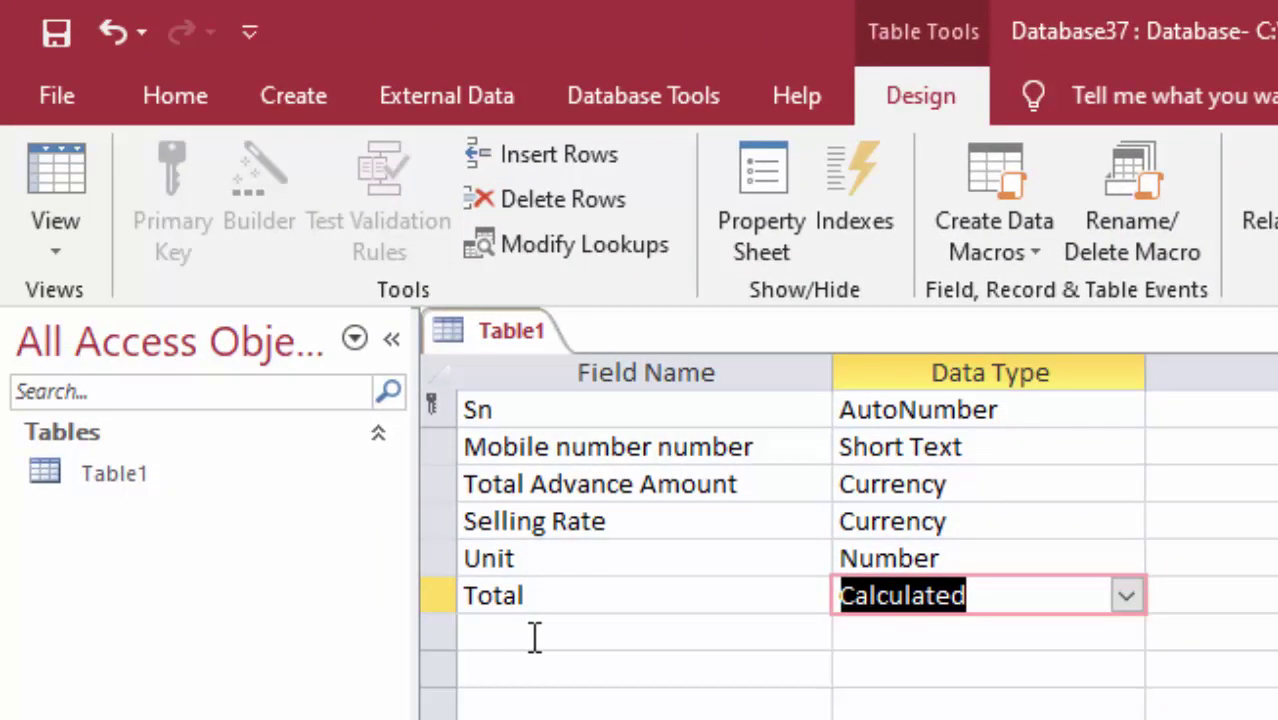
- Add a Currency field named Purchasing Rate for Us
{"action": "left_click", "coordinate": [533, 637]}
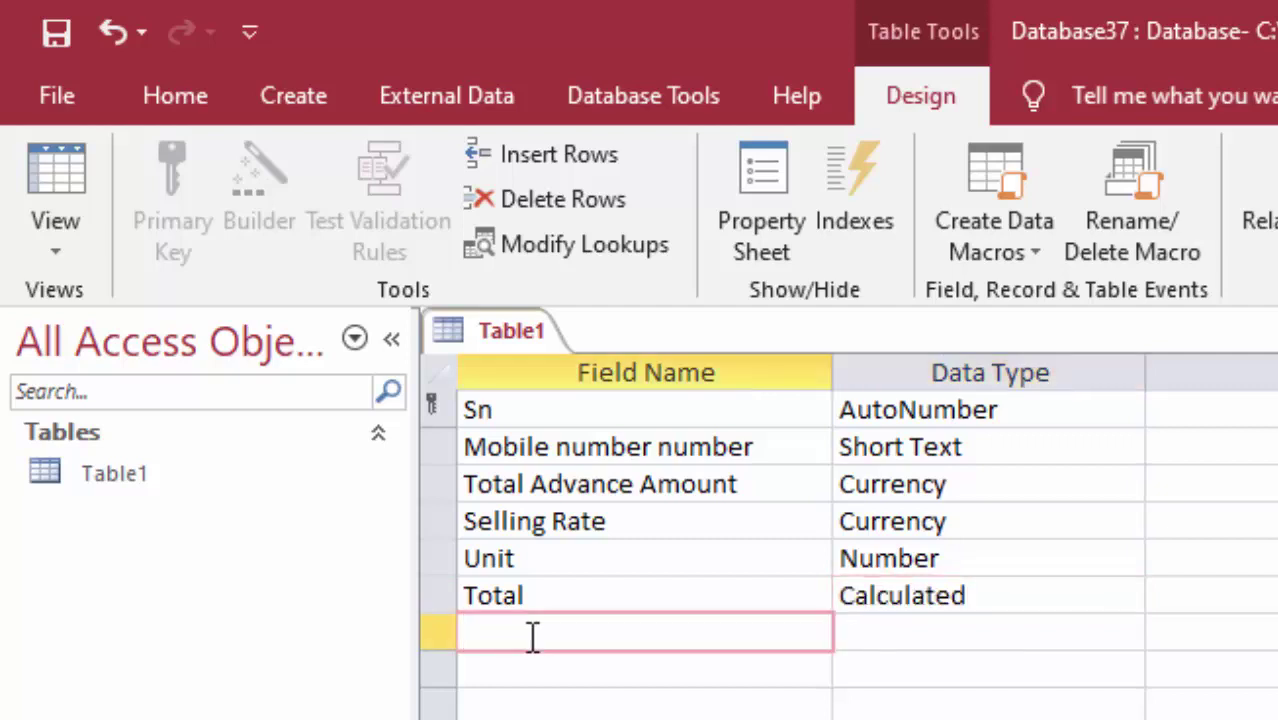
{"action": "type", "text": "P"}
{"action": "type", "text": "ur"}
{"action": "type", "text": "e"}
{"action": "type", "text": "nbg"}
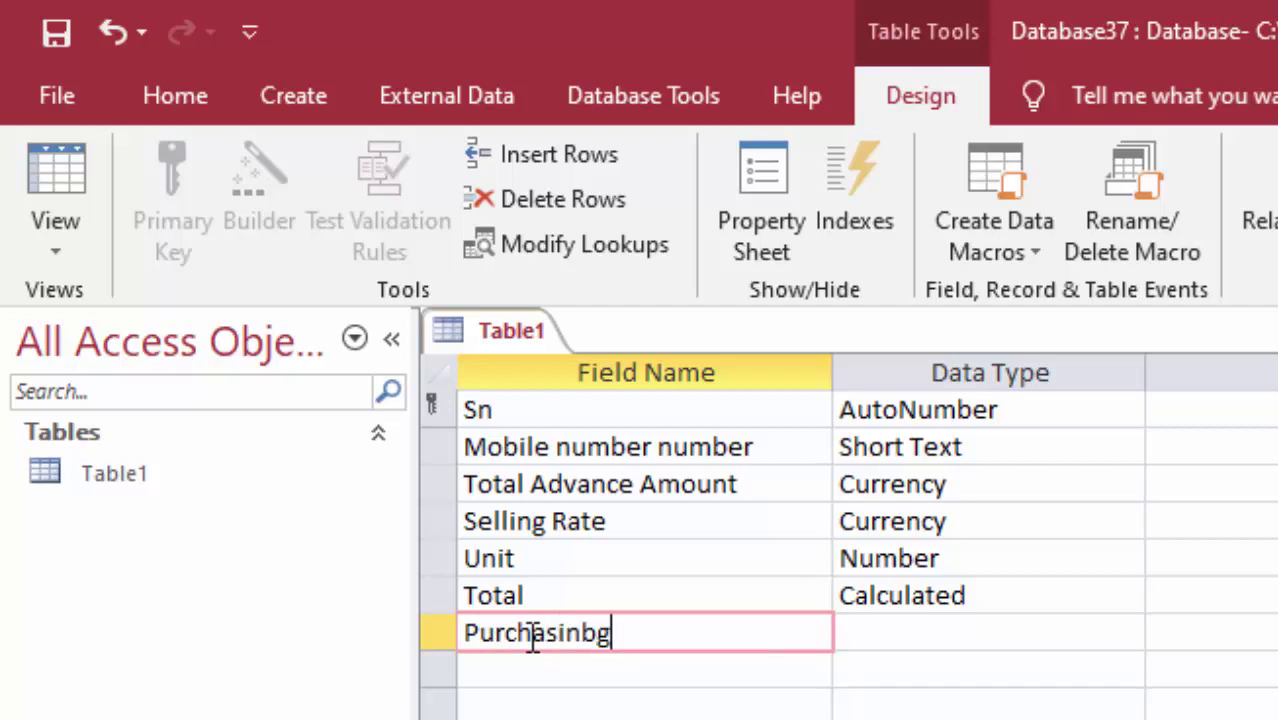
{"action": "key", "text": "BackSpace"}
{"action": "key", "text": "BackSpace"}
{"action": "type", "text": "g Rate f"}
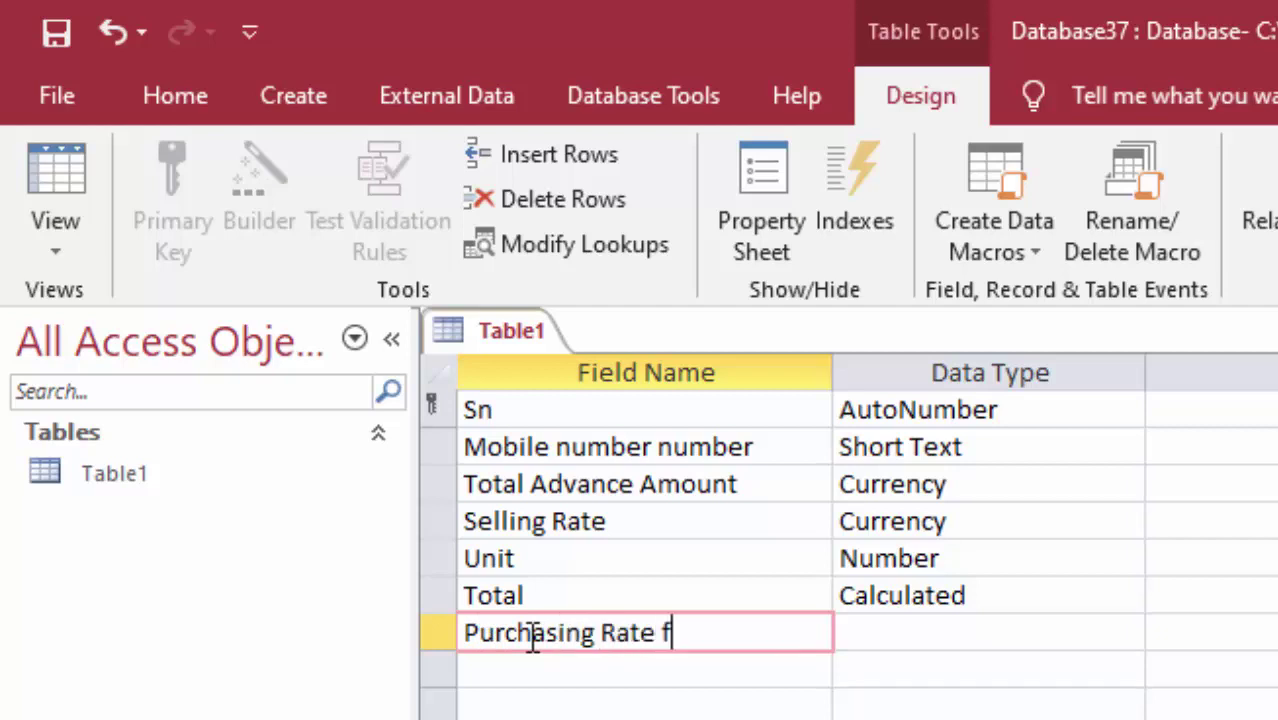
{"action": "type", "text": "or "}
{"action": "type", "text": "Us"}
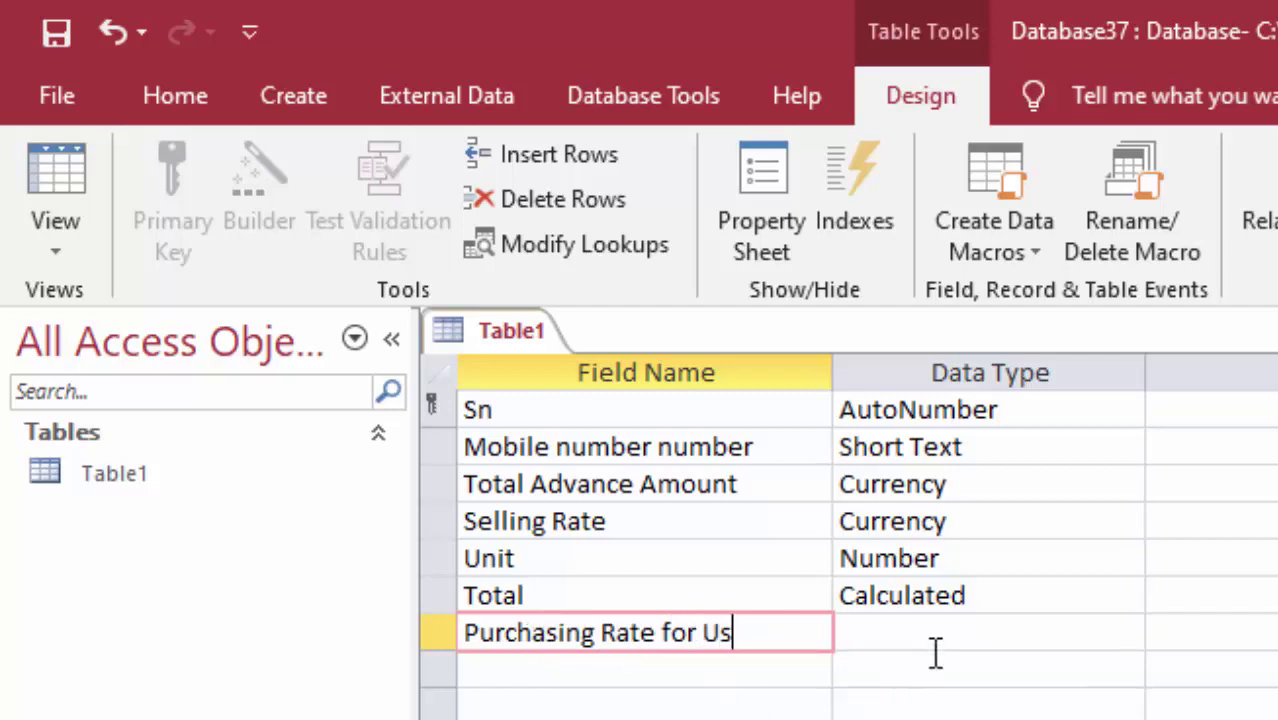
{"action": "left_click", "coordinate": [957, 633]}
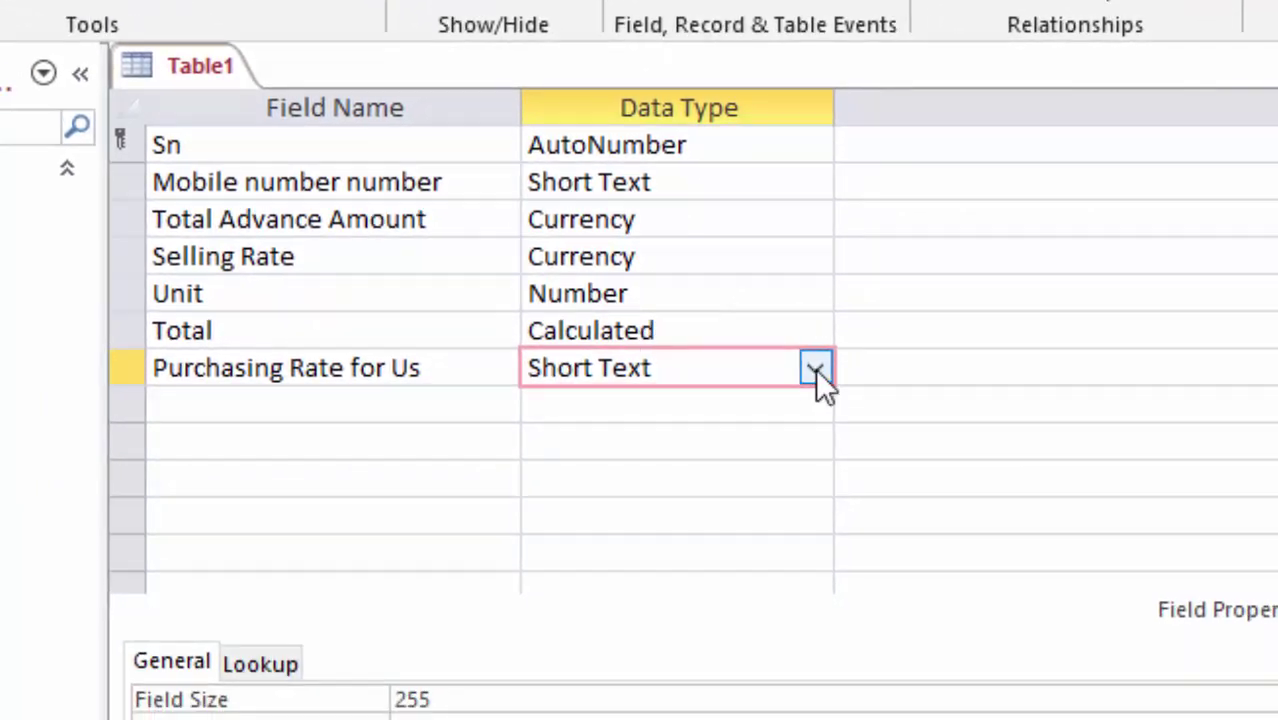
{"action": "left_click", "coordinate": [815, 368]}
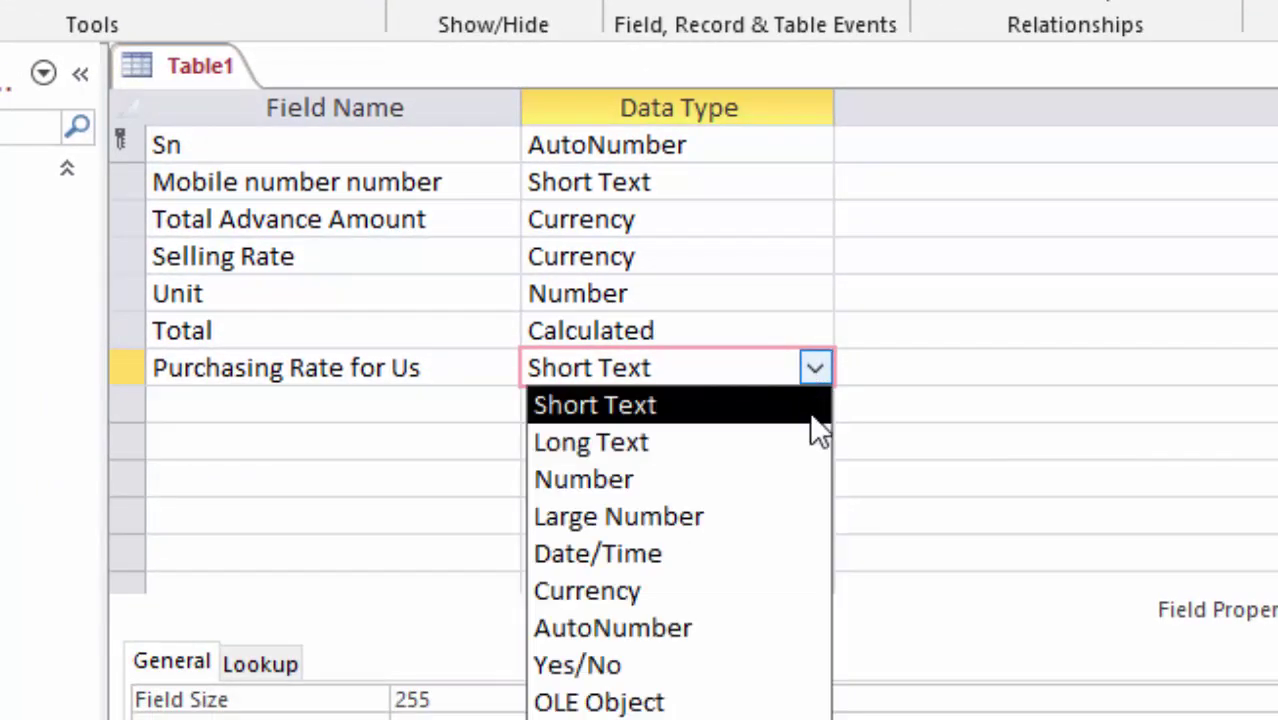
{"action": "left_click", "coordinate": [750, 591]}
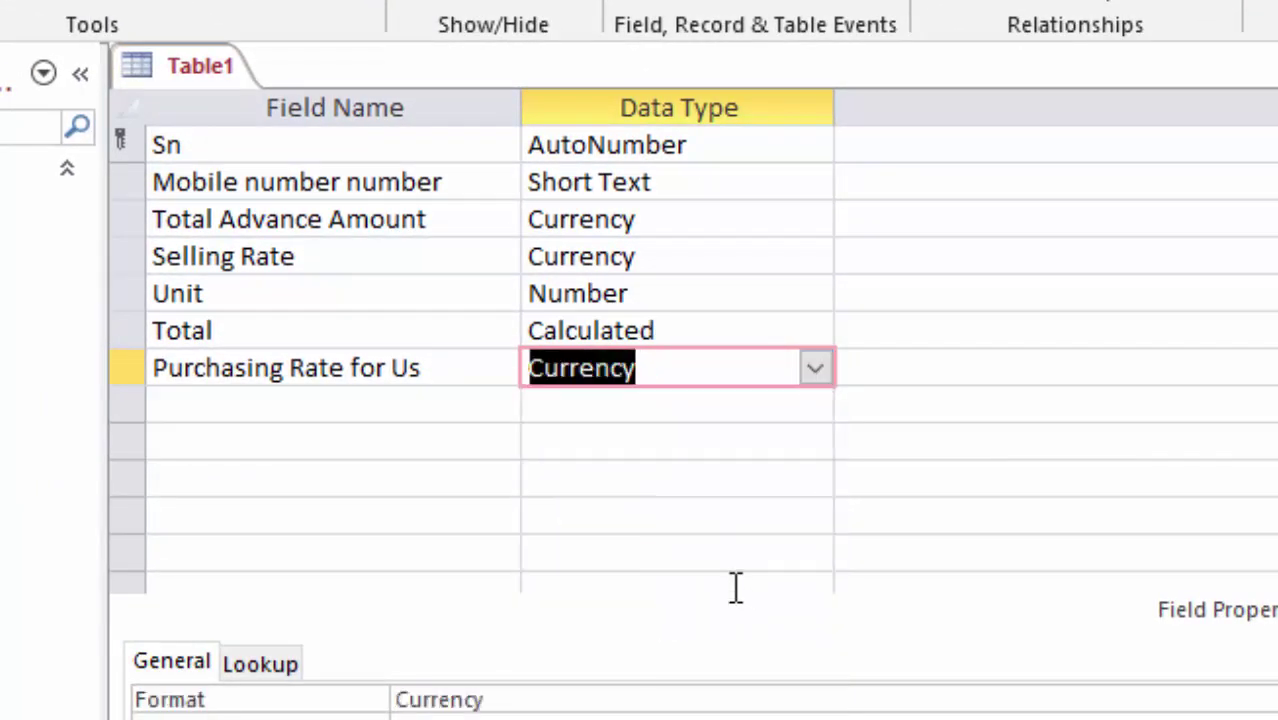
{"action": "left_click", "coordinate": [284, 398]}
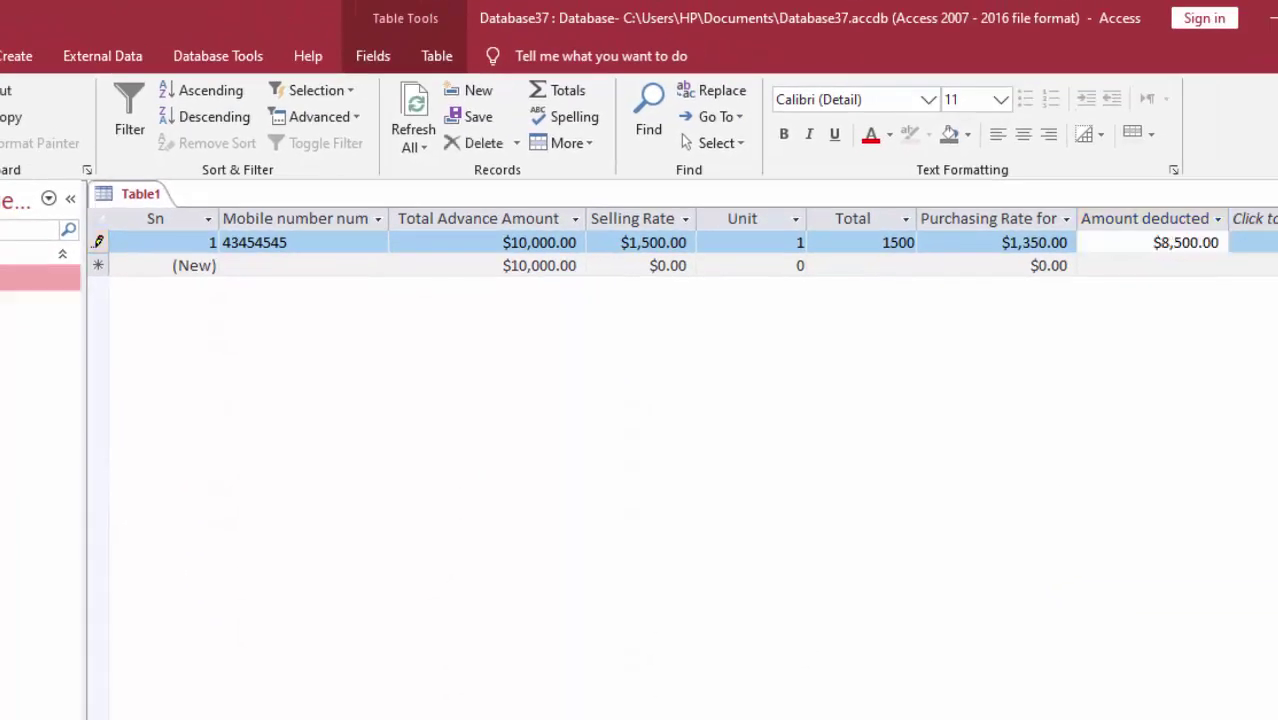
- Return Table1 to Design view and widen the Field Name column
{"action": "right_click", "coordinate": [40, 277]}
{"action": "left_click", "coordinate": [35, 322]}
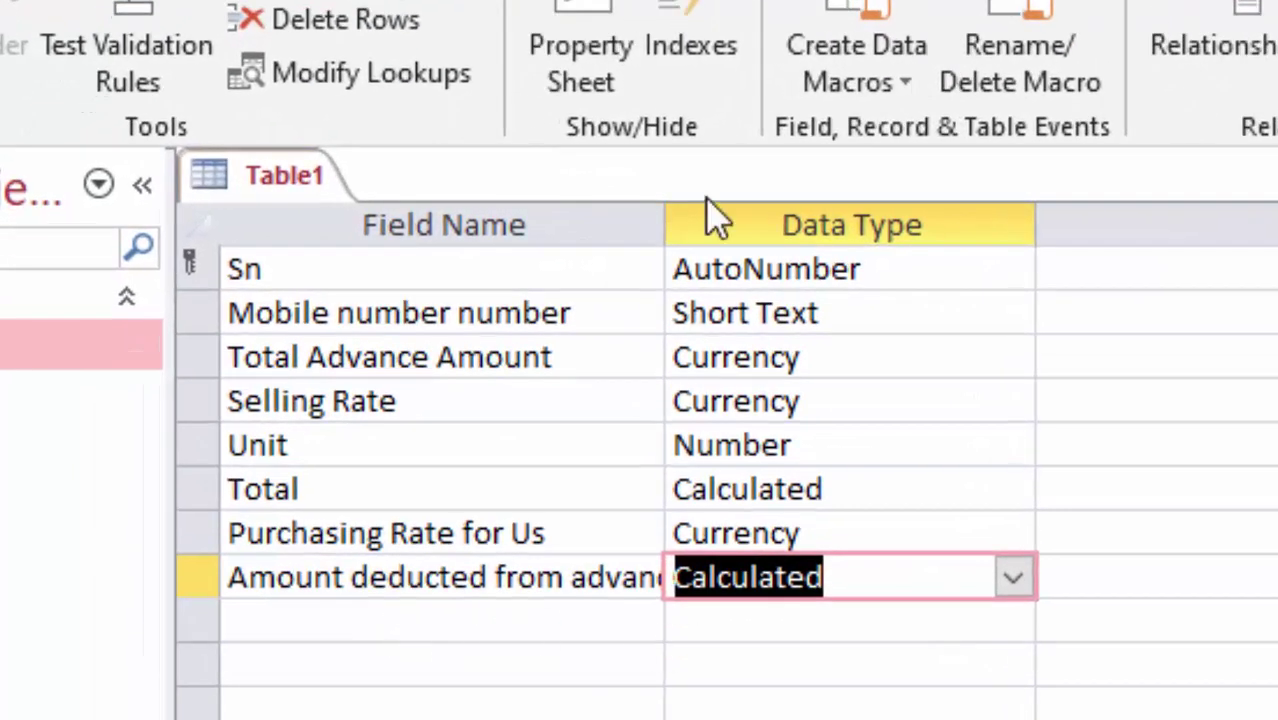
{"action": "left_click_drag", "start_coordinate": [667, 208], "coordinate": [756, 350]}
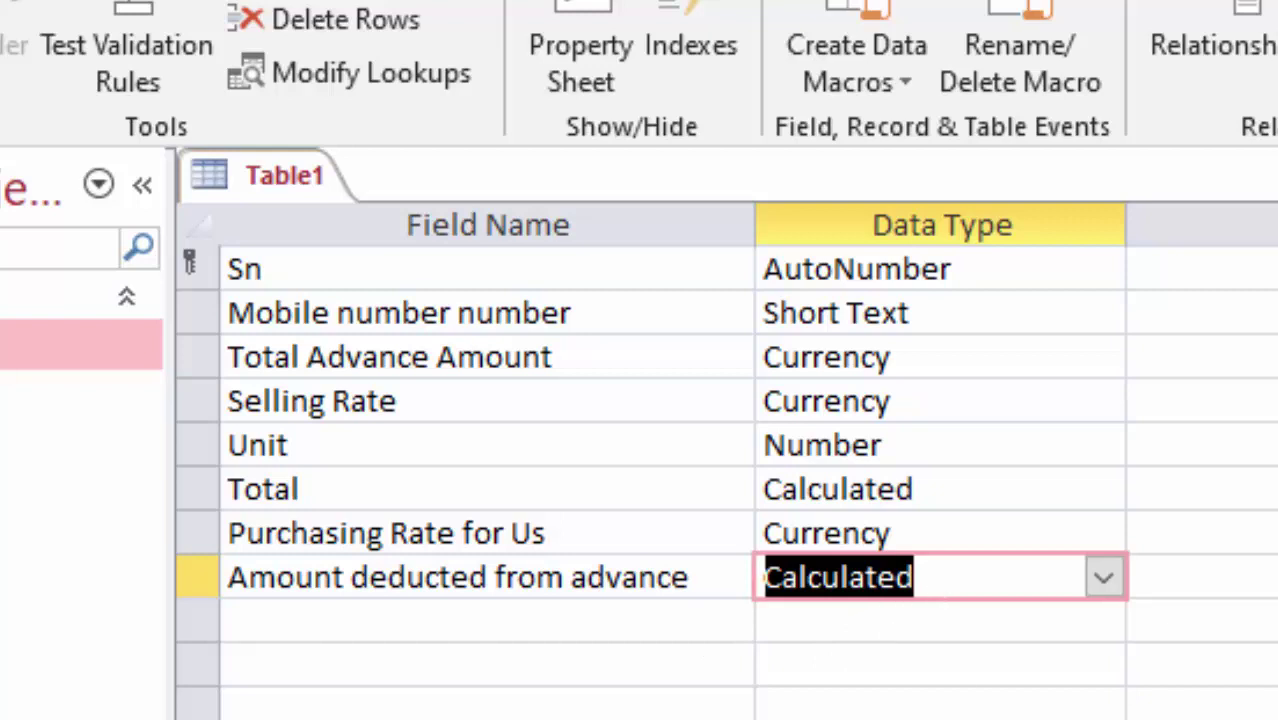
- Confirm Amount deducted from advance's expression [Total Advance Amount]-[Total] in the Zoom box
{"action": "right_click", "coordinate": [964, 639]}
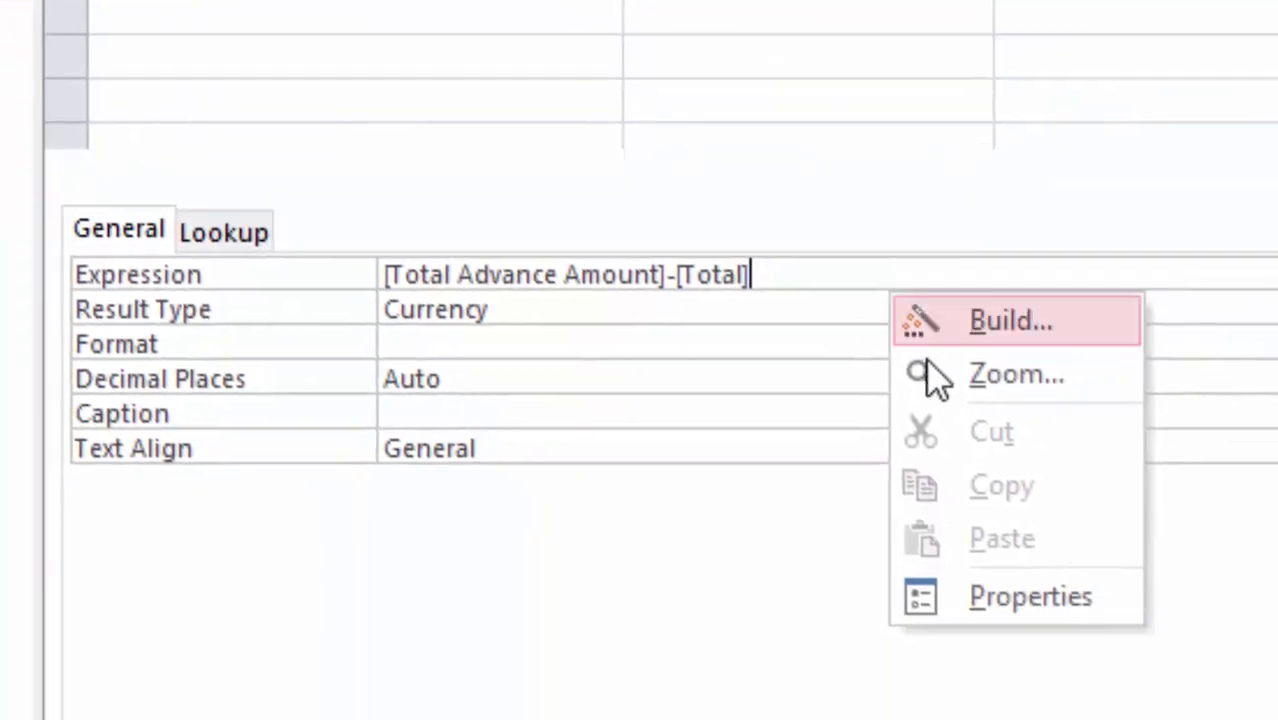
{"action": "left_click", "coordinate": [937, 376]}
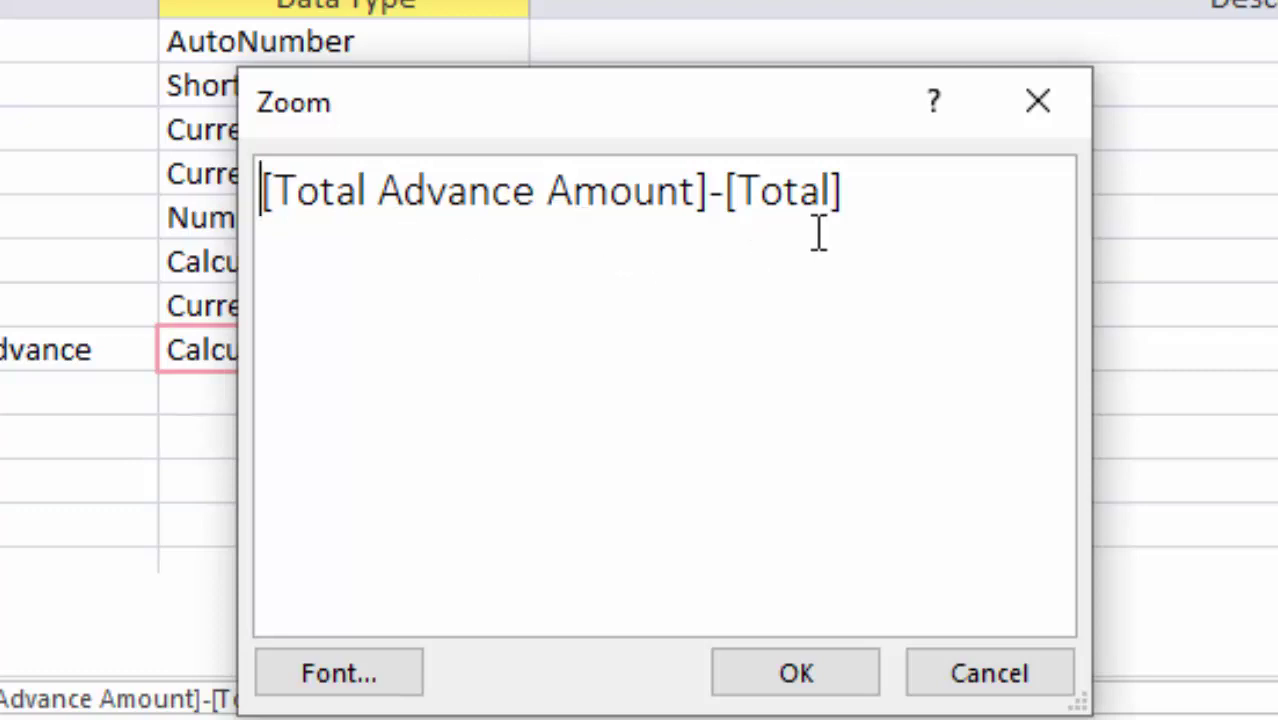
{"action": "left_click_drag", "start_coordinate": [713, 128], "coordinate": [1276, 344]}
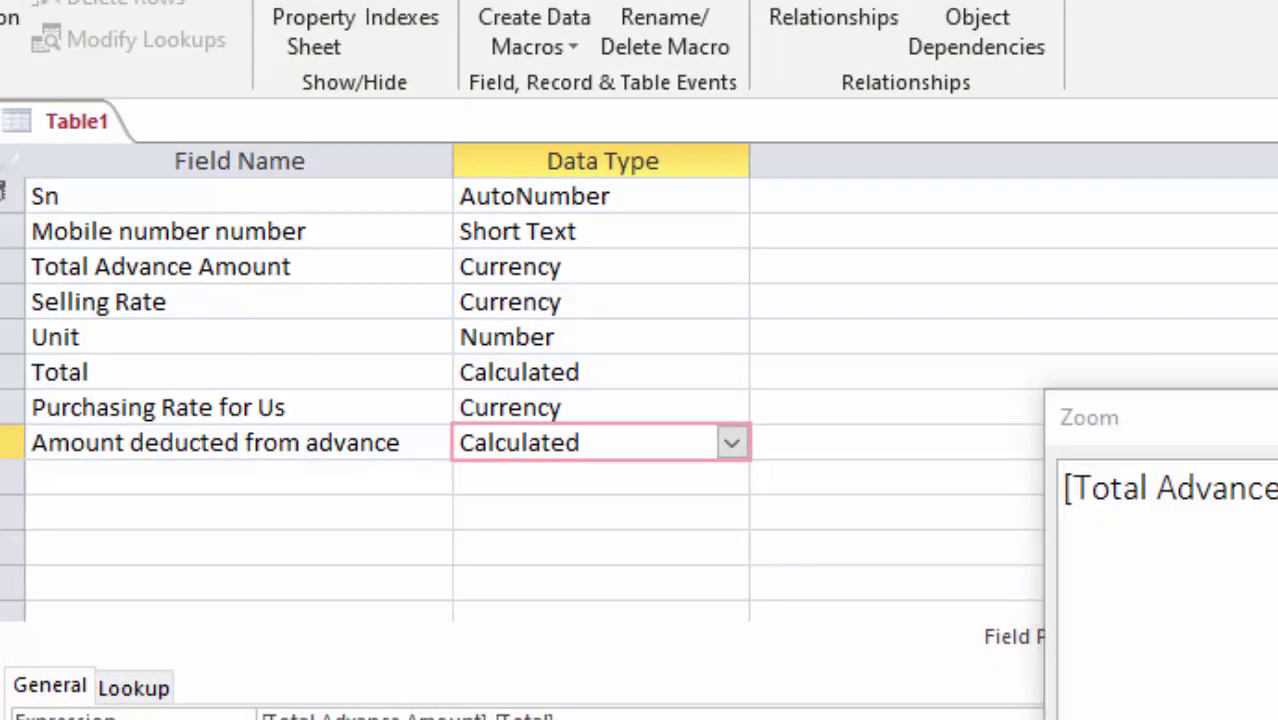
{"action": "left_click", "coordinate": [1063, 488]}
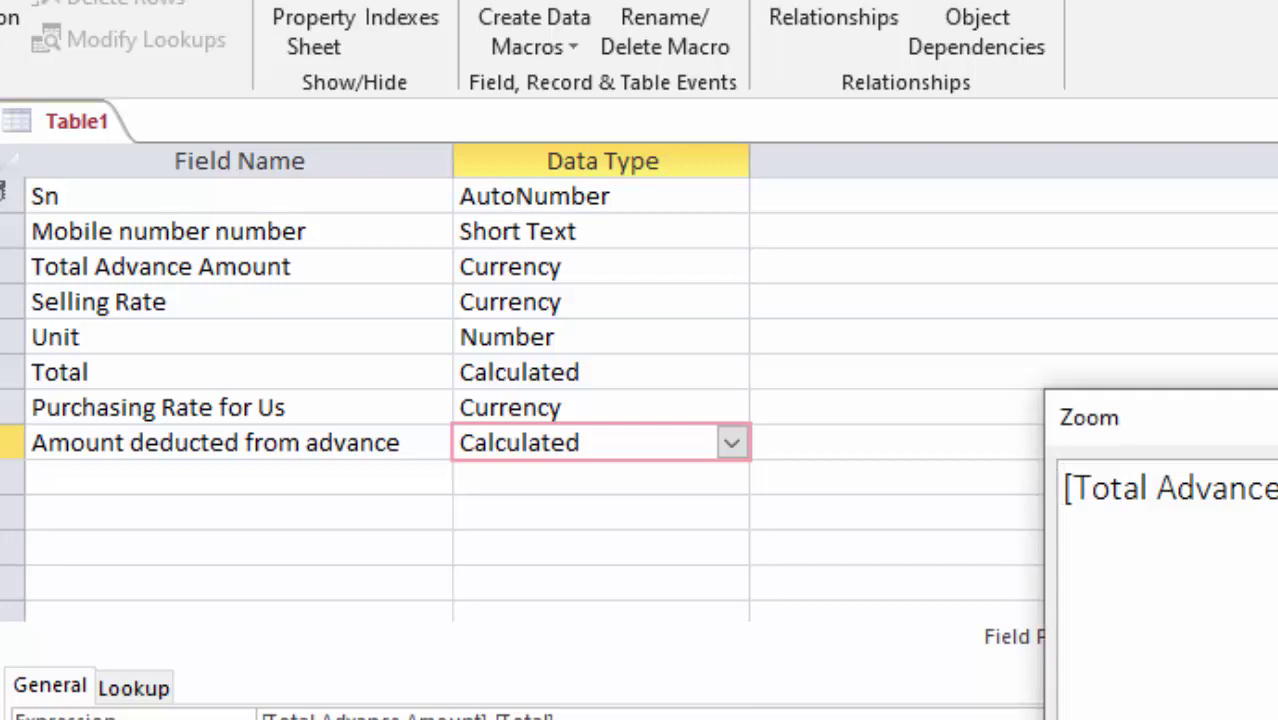
{"action": "key", "text": "Return"}
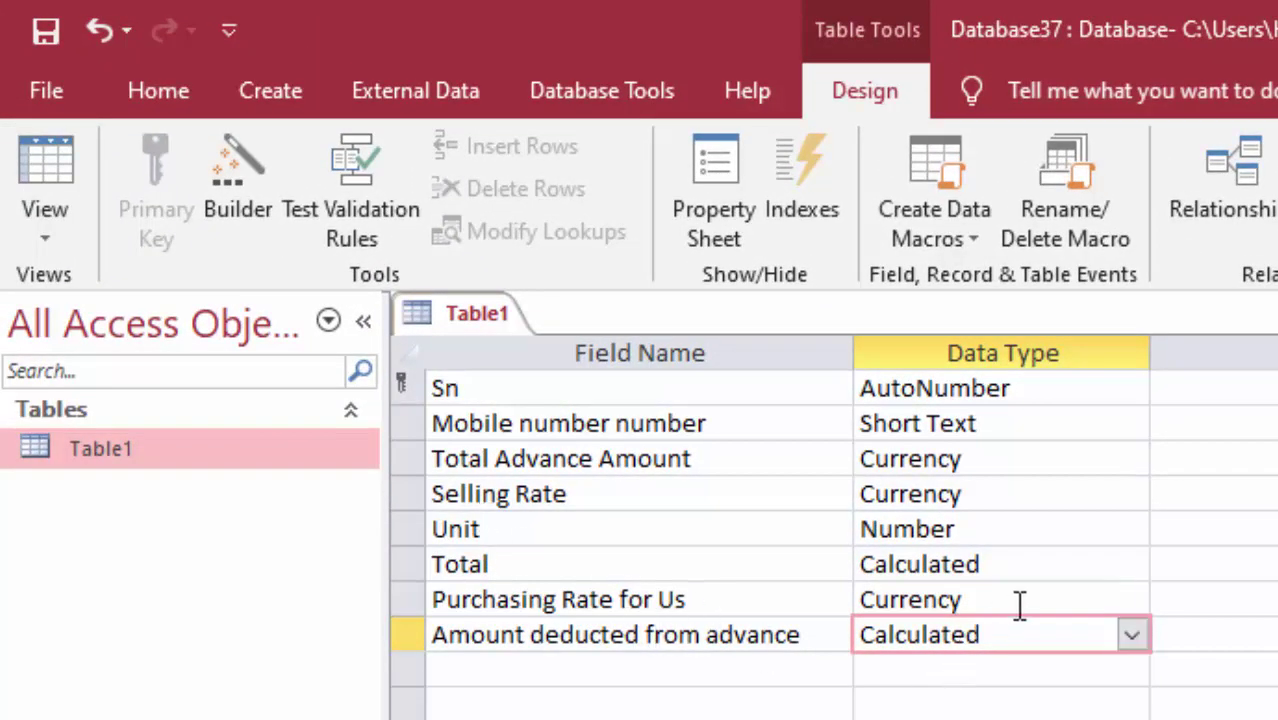
- Save Table1, switch to Datasheet view, and widen the Mobile number number column
{"action": "left_click", "coordinate": [1063, 575]}
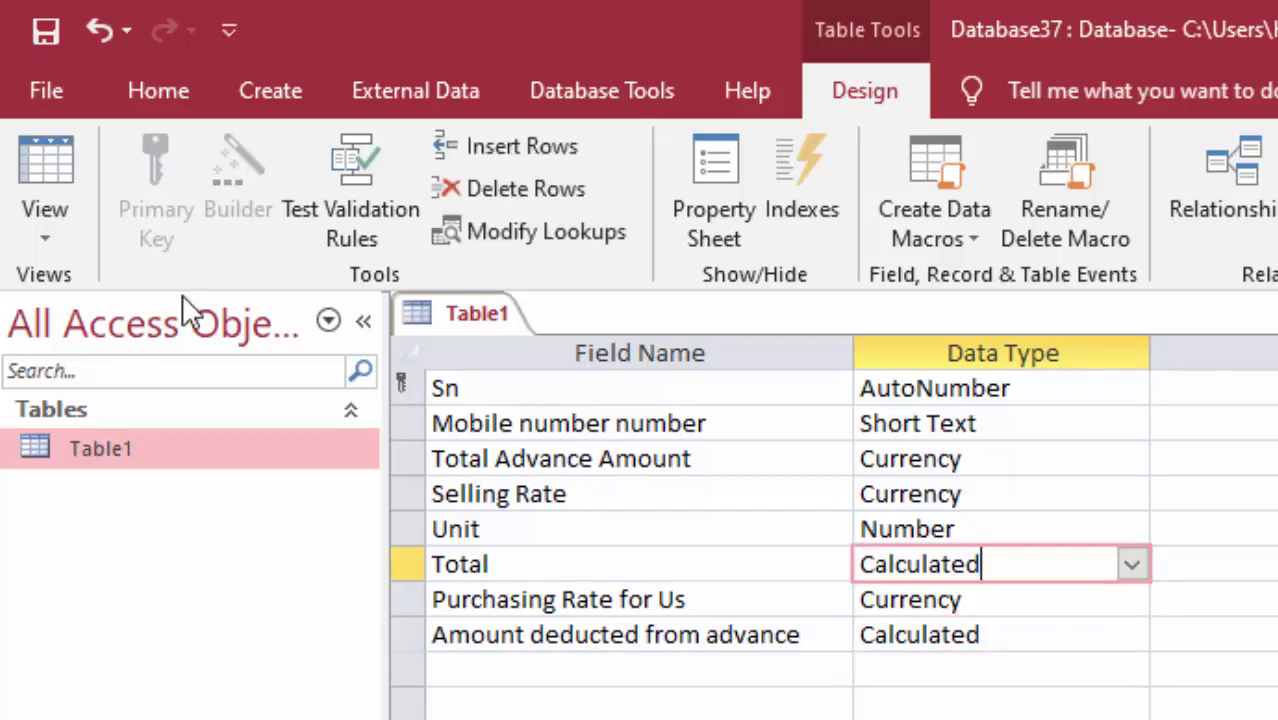
{"action": "left_click", "coordinate": [60, 168]}
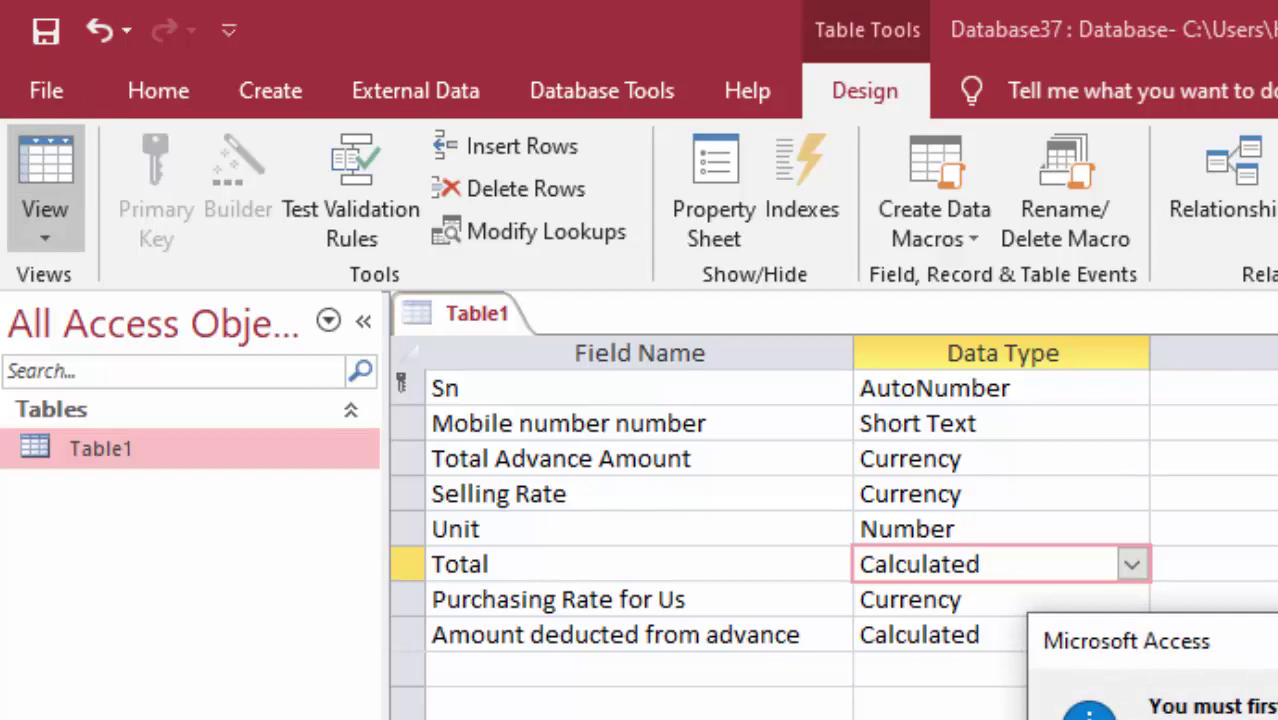
{"action": "key", "text": "Return"}
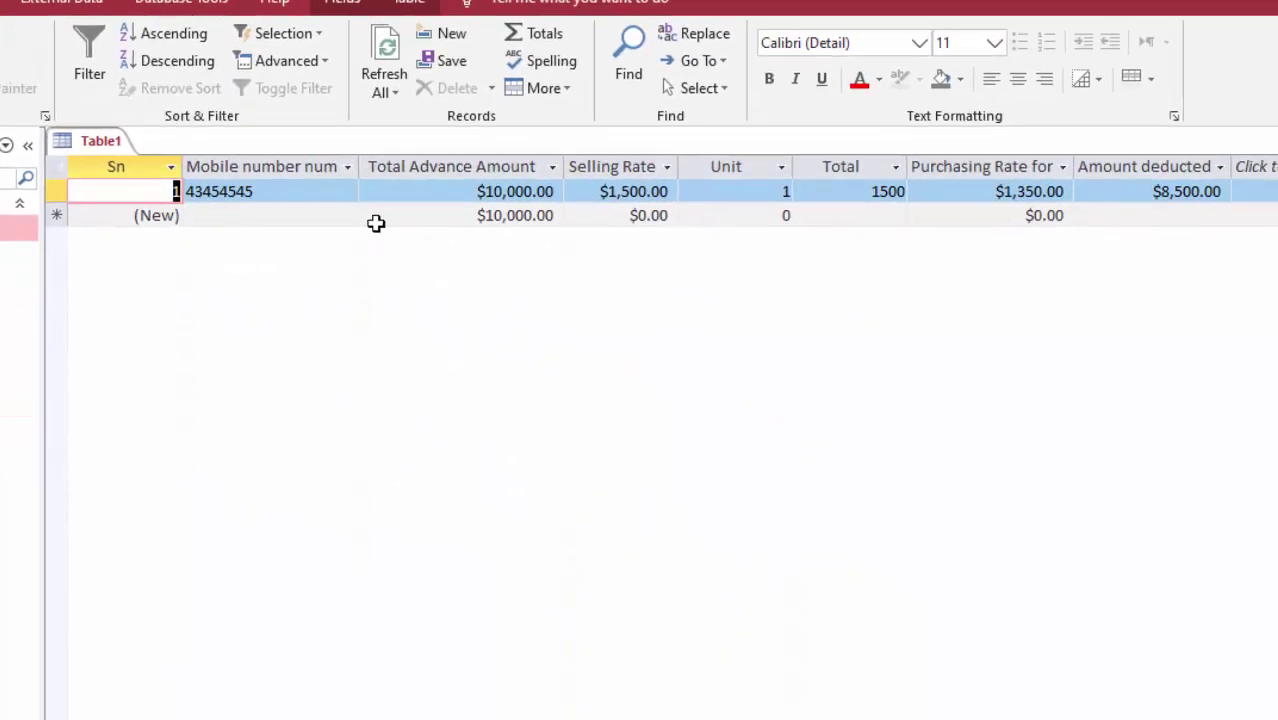
{"action": "left_click_drag", "start_coordinate": [376, 173], "coordinate": [402, 205]}
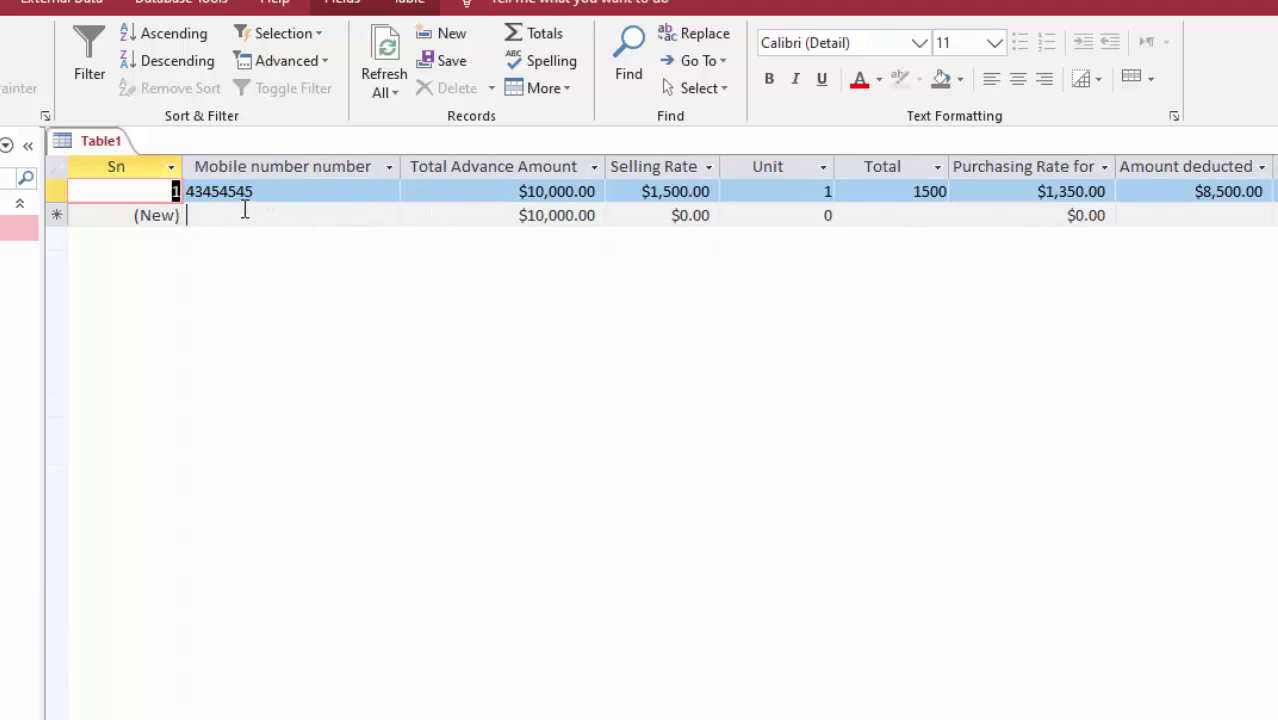
- Enter the second record's mobile number, Selling Rate 2000 and Unit 2
{"action": "left_click", "coordinate": [245, 210]}
{"action": "type", "text": "67"}
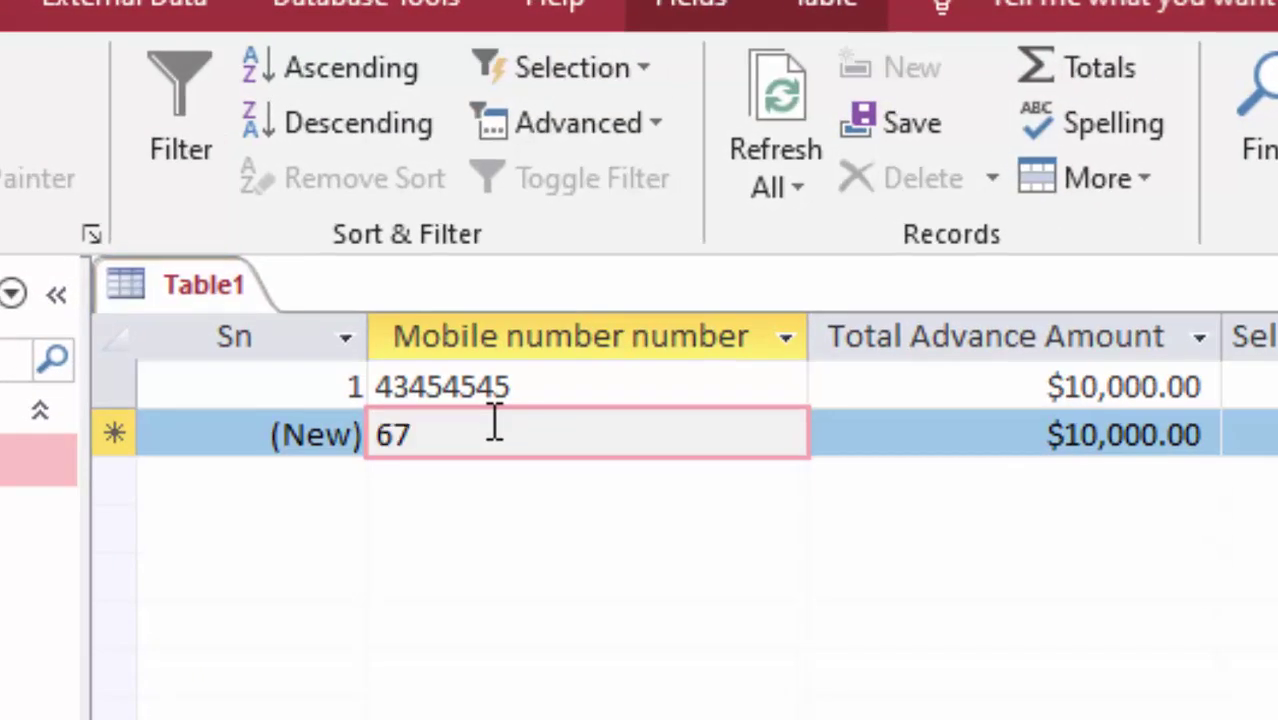
{"action": "type", "text": "5765757"}
{"action": "key", "text": "Tab"}
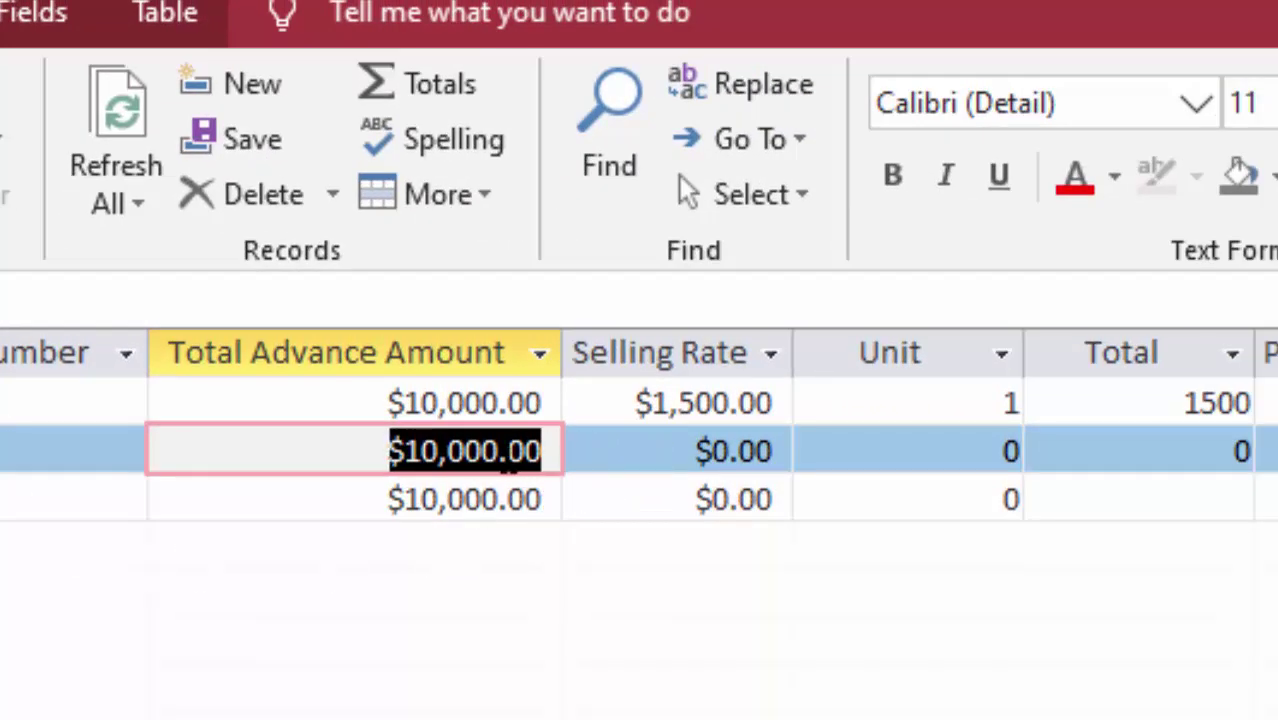
{"action": "key", "text": "Tab"}
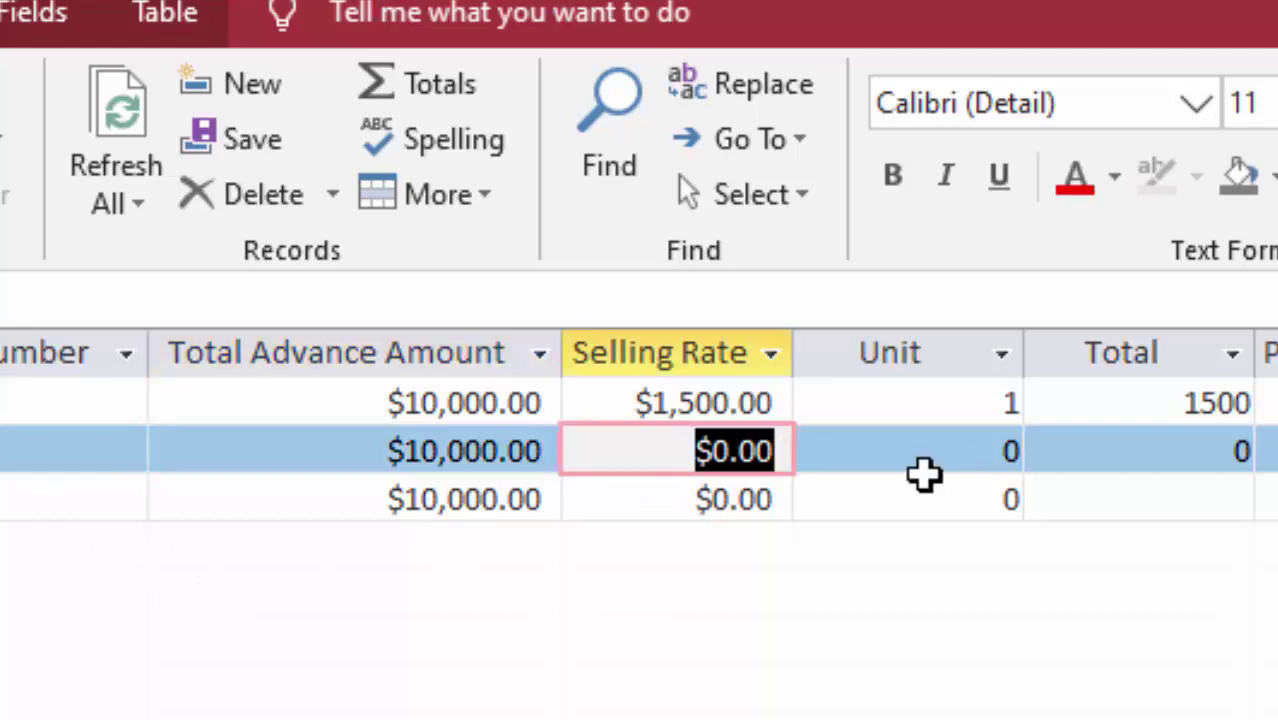
{"action": "key", "text": "BackSpace"}
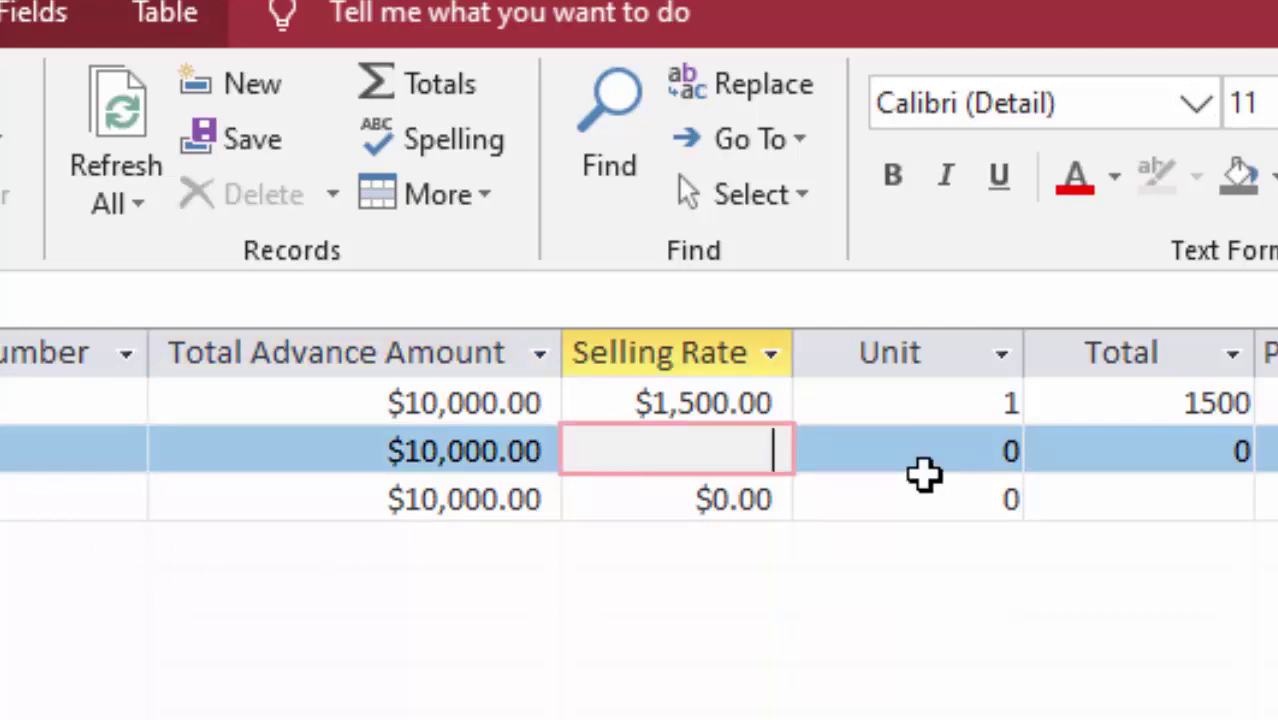
{"action": "type", "text": "2000"}
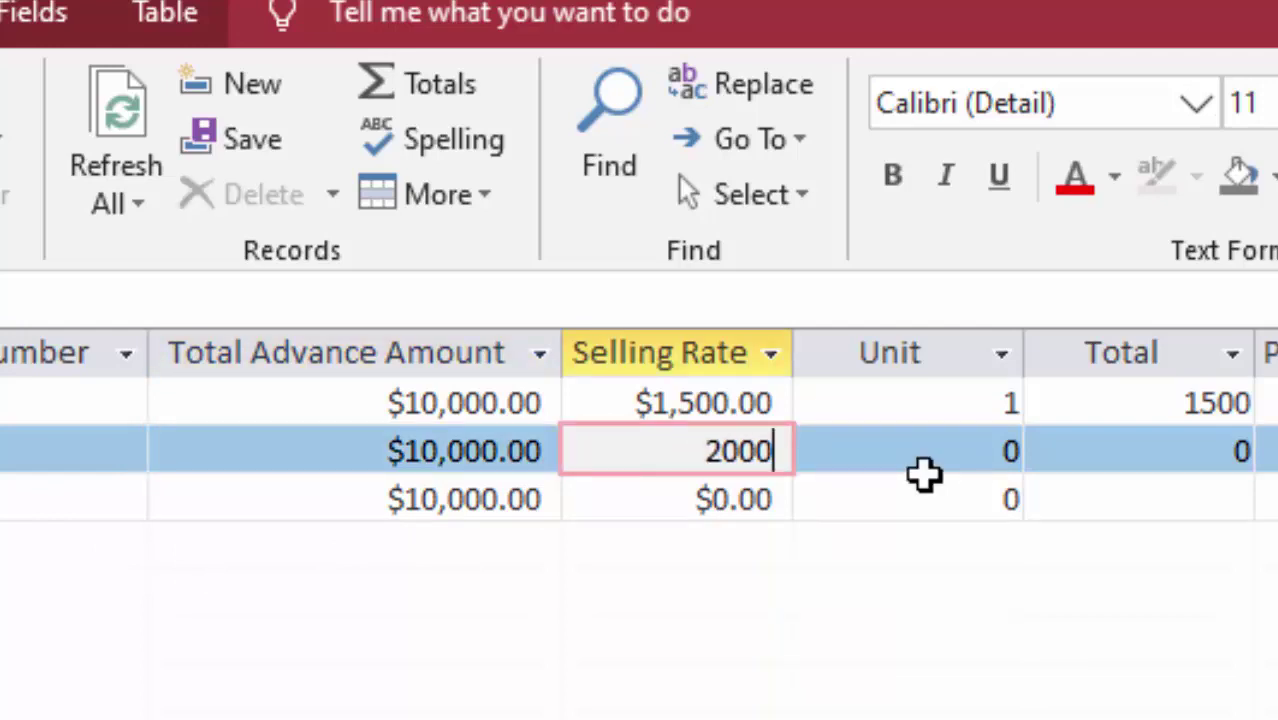
{"action": "key", "text": "Tab"}
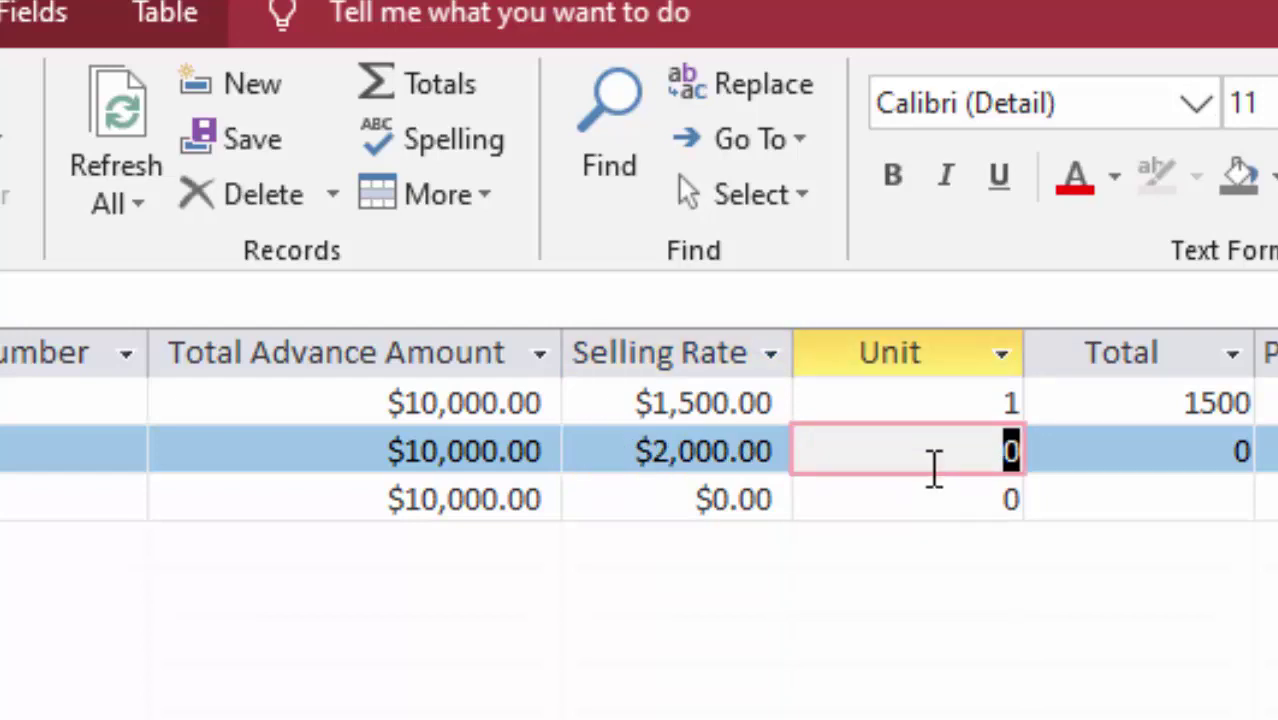
{"action": "type", "text": "2"}
{"action": "key", "text": "Tab"}
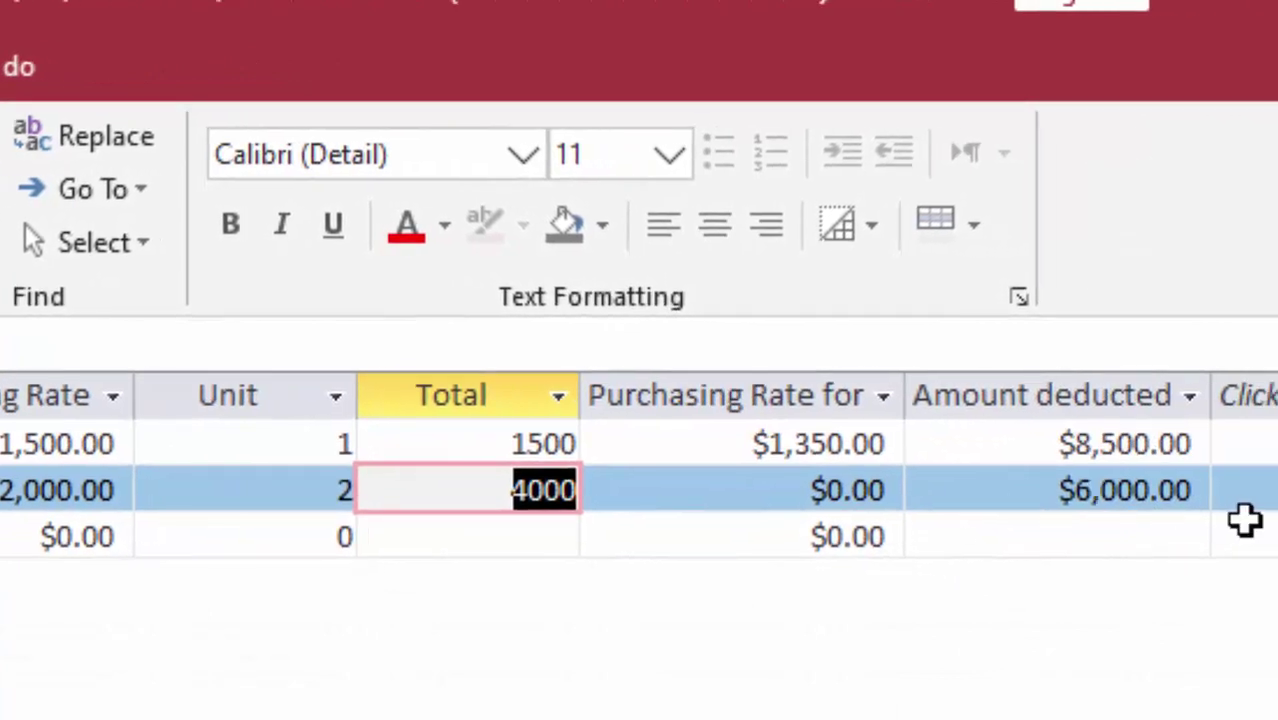
- Widen the Amount deducted from advance column and set the Purchasing Rate to $2,500.00
{"action": "left_click", "coordinate": [1212, 390]}
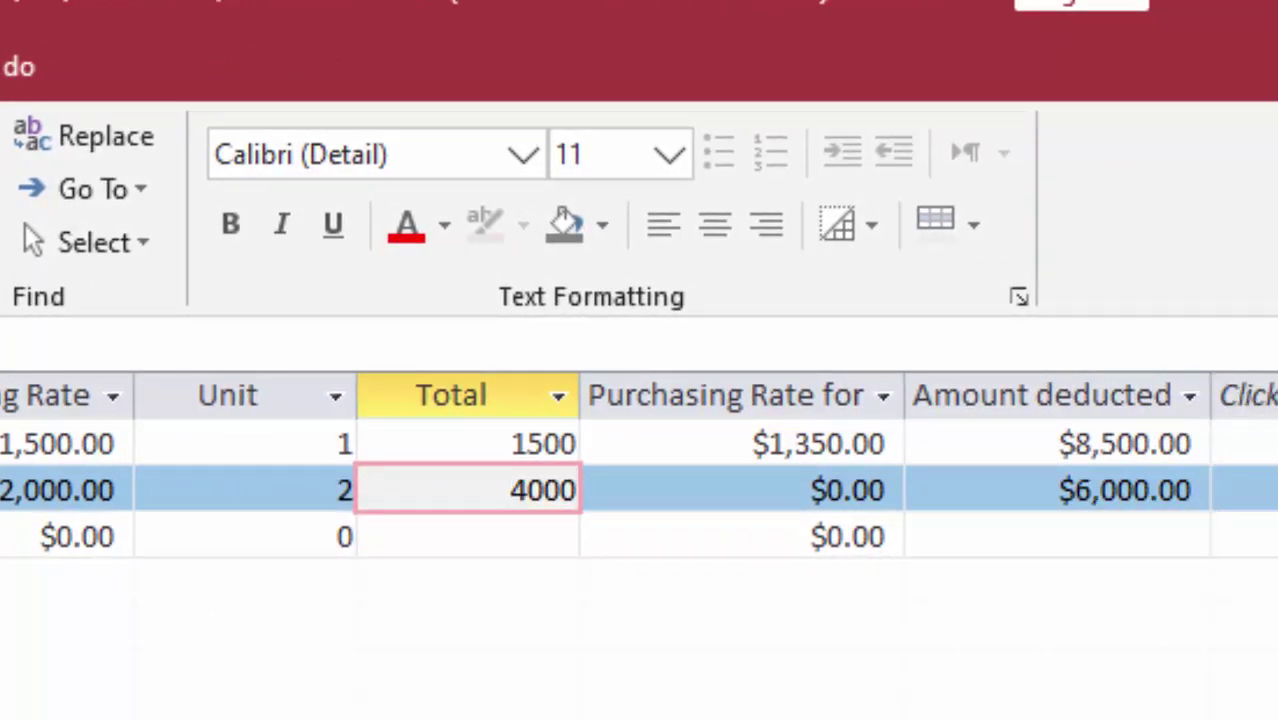
{"action": "mouse_move", "coordinate": [1210, 395]}
{"action": "left_mouse_down"}
{"action": "mouse_move", "coordinate": [1264, 400]}
{"action": "mouse_move", "coordinate": [1268, 490]}
{"action": "left_mouse_up"}
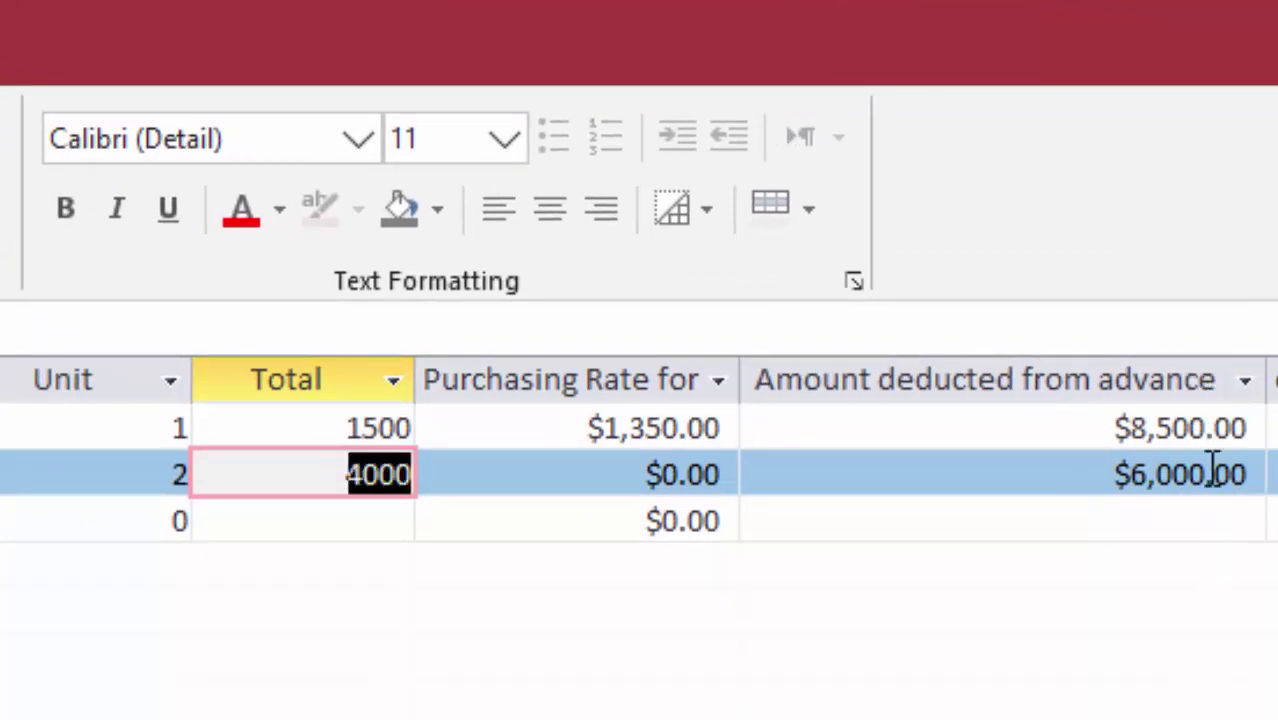
{"action": "left_click", "coordinate": [644, 474]}
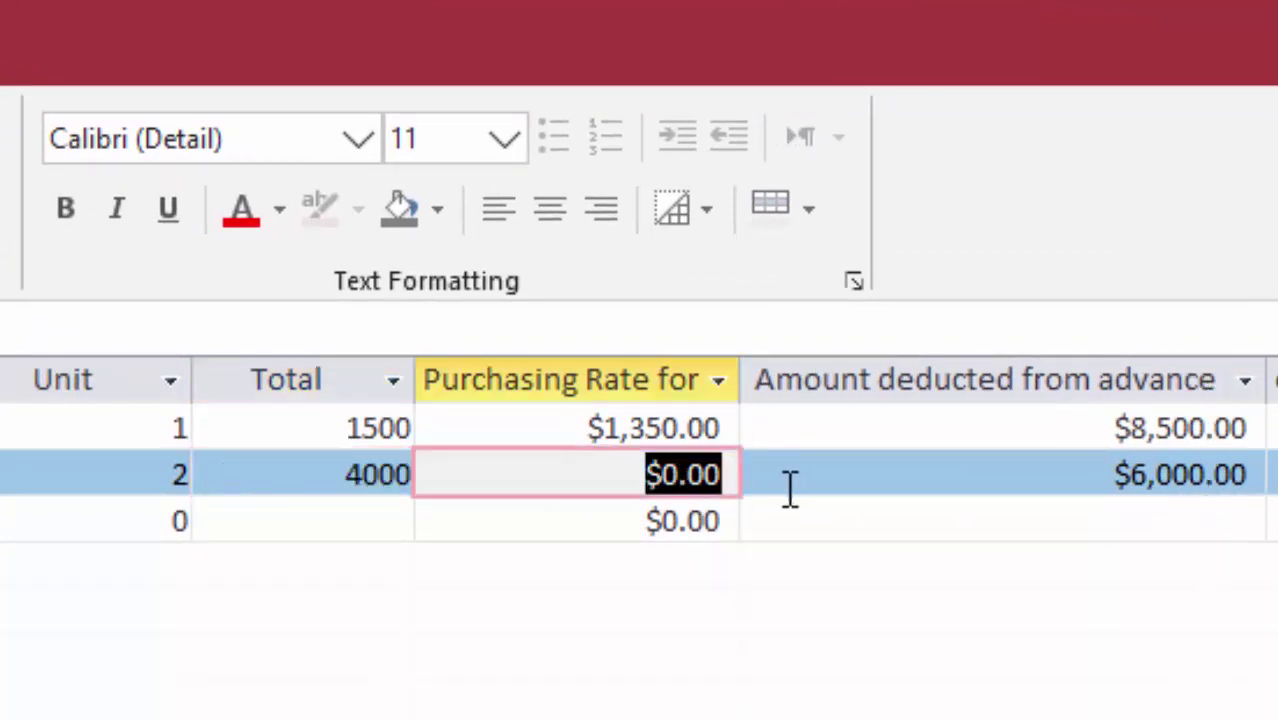
{"action": "key", "text": "BackSpace"}
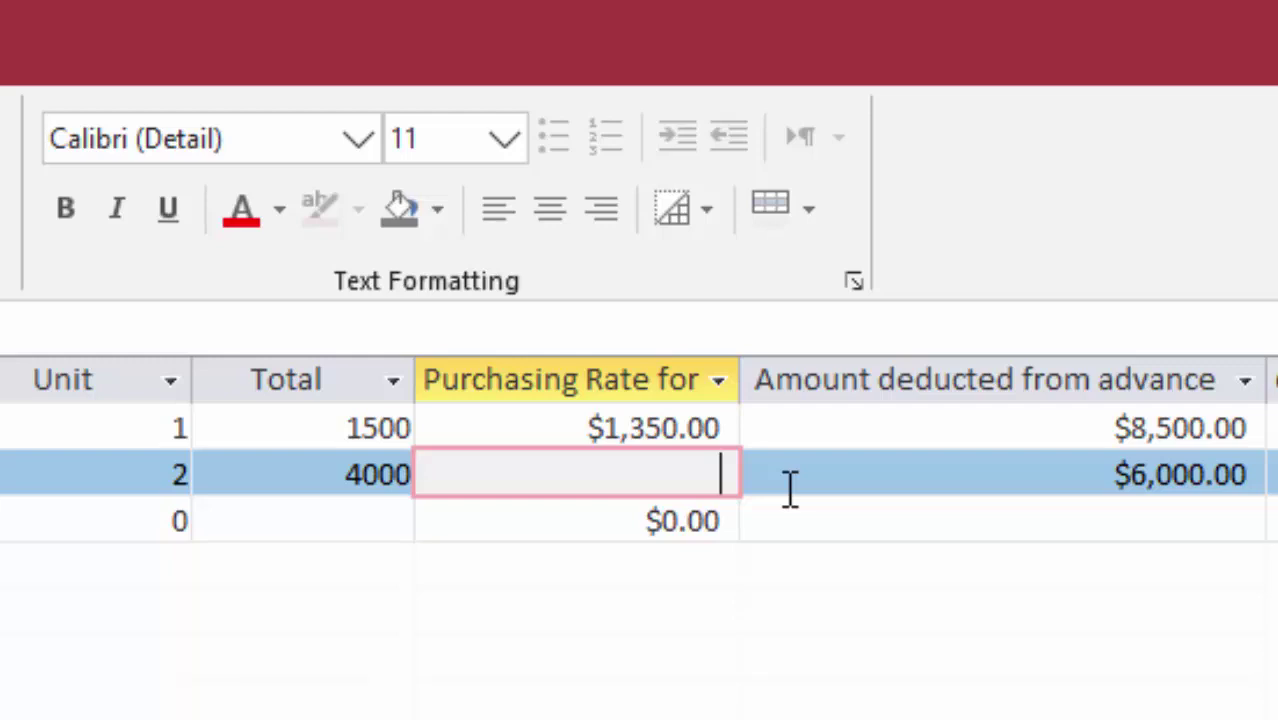
{"action": "type", "text": "2500"}
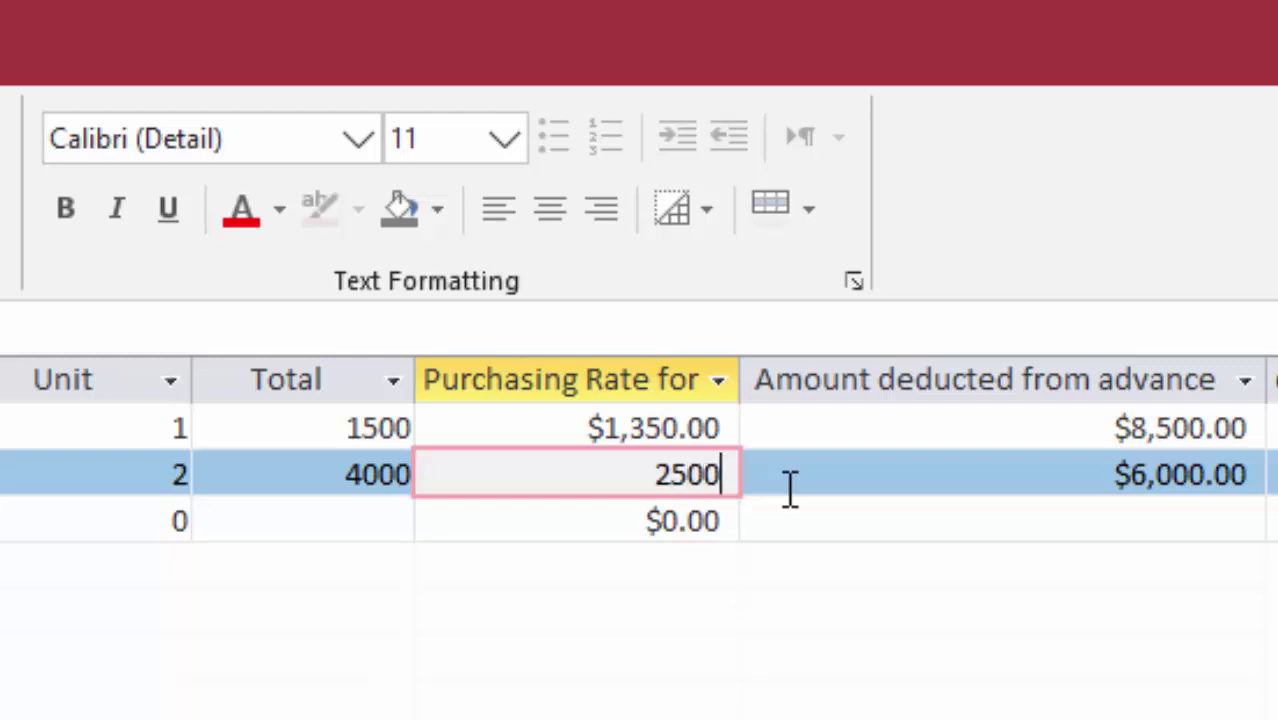
{"action": "left_click", "coordinate": [619, 522]}
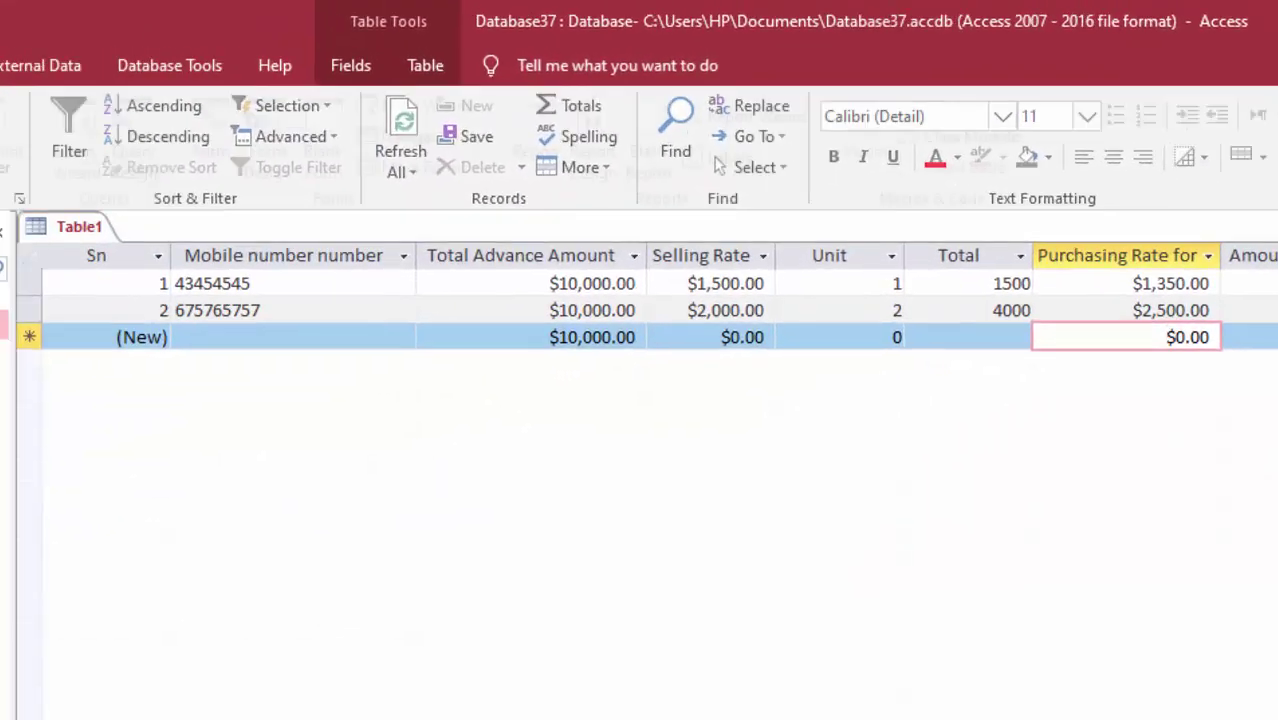
- Start the Form Wizard with Table1 as the form's source
{"action": "left_click", "coordinate": [294, 95]}
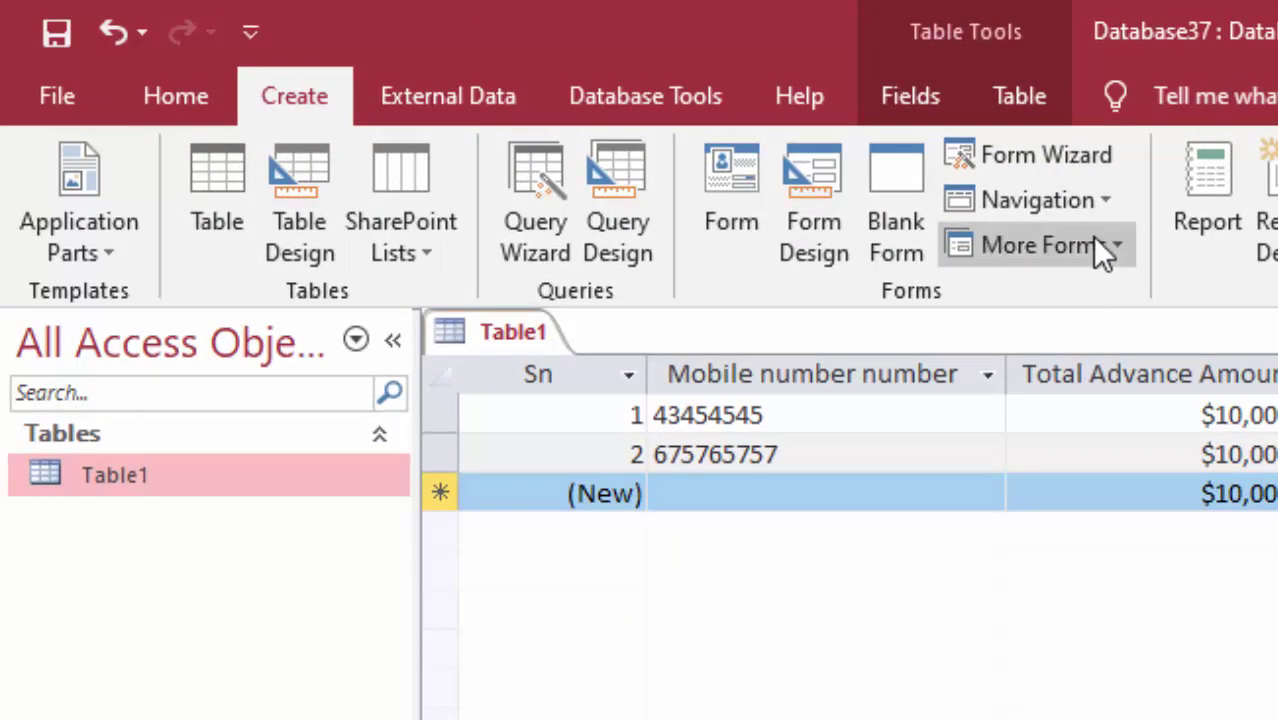
{"action": "left_click", "coordinate": [1110, 256]}
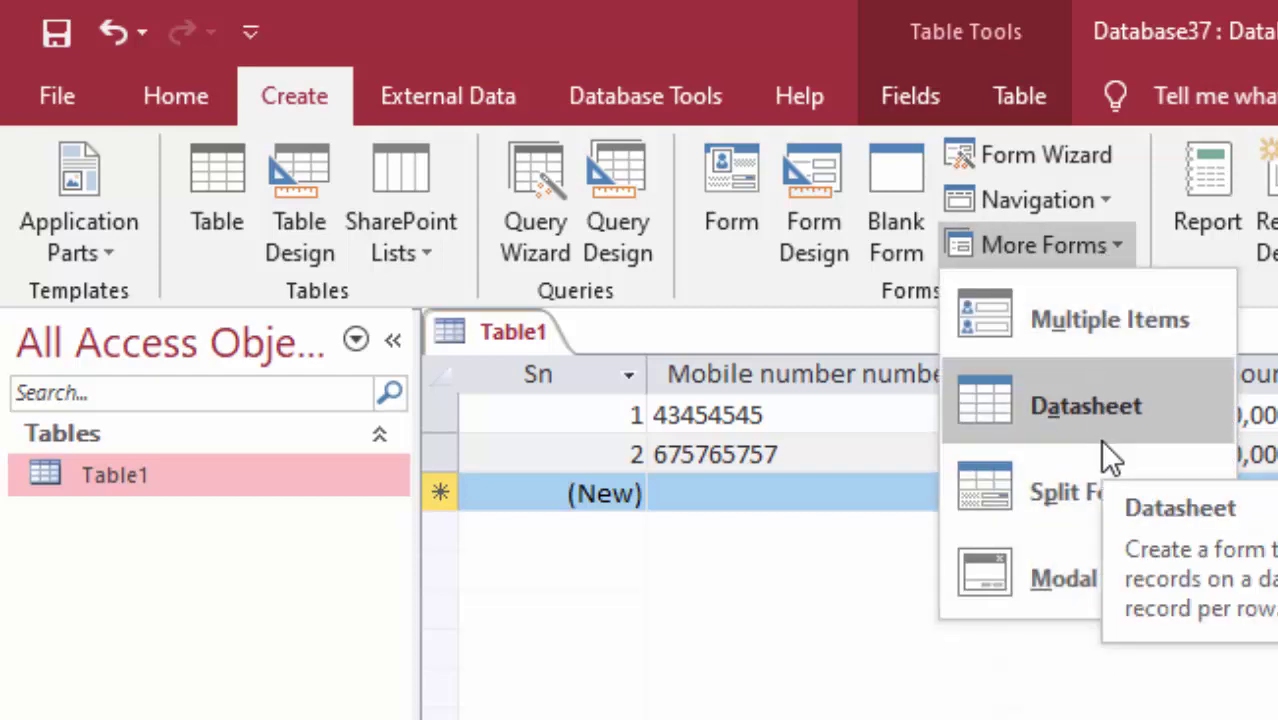
{"action": "left_click", "coordinate": [1068, 160]}
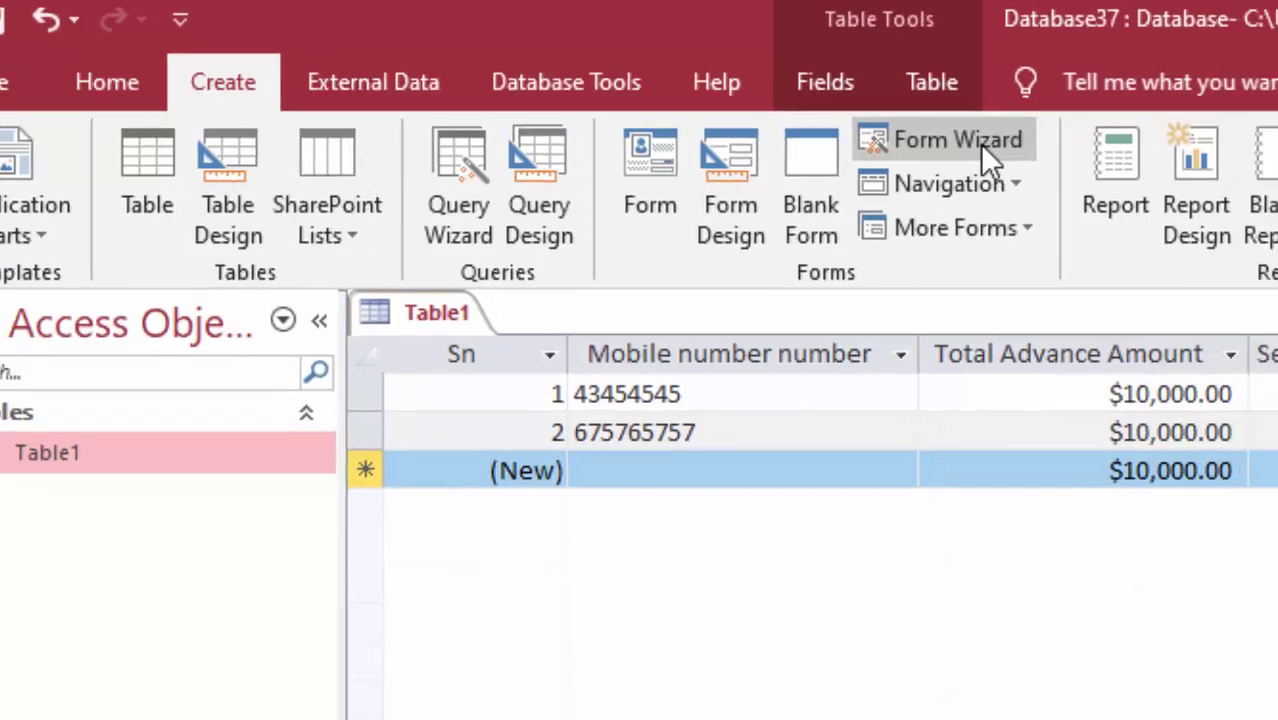
{"action": "left_click", "coordinate": [1068, 159]}
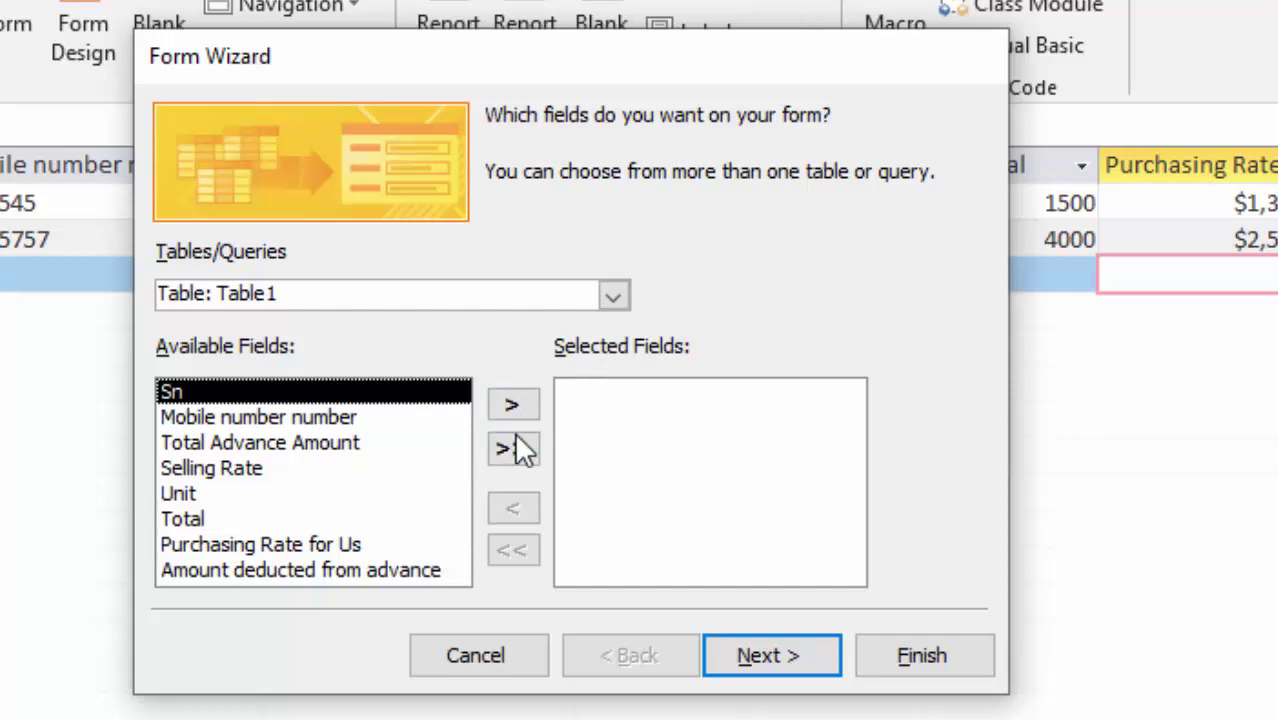
{"action": "left_click", "coordinate": [605, 303]}
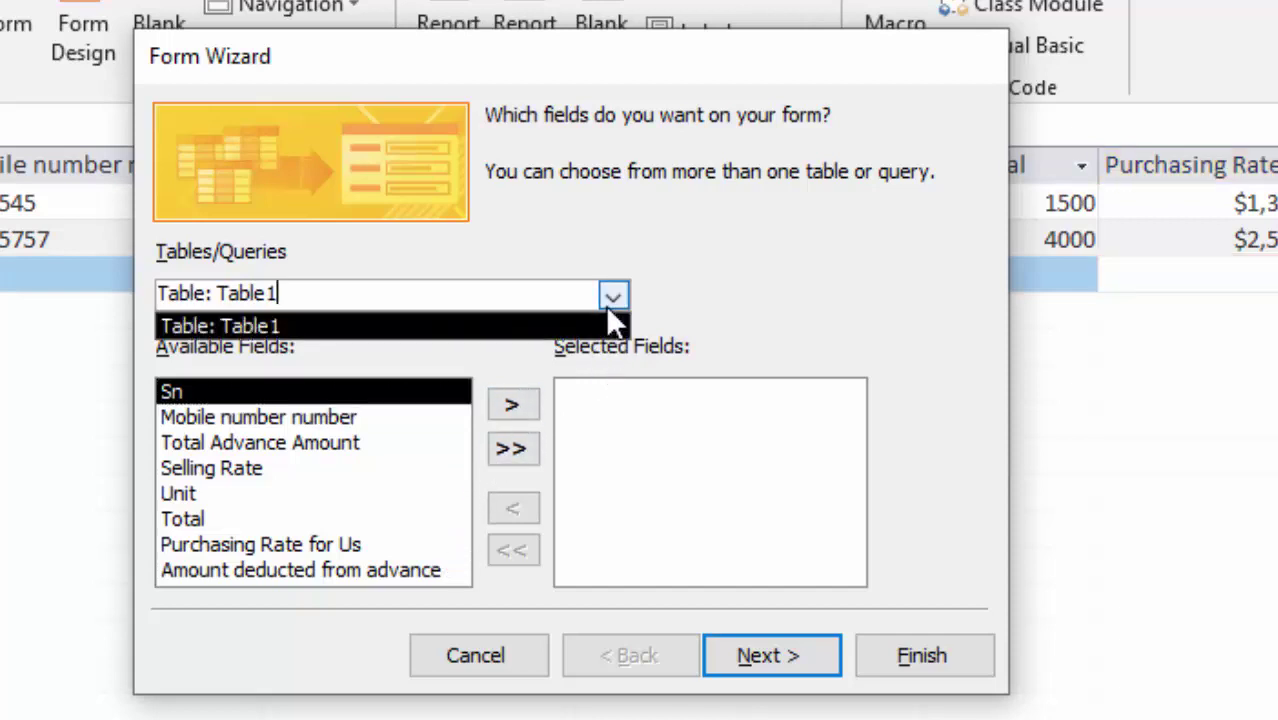
{"action": "left_click", "coordinate": [592, 320]}
- Add all eight Table1 fields, from Sn to Amount deducted from advance, to the form
{"action": "left_click", "coordinate": [509, 395]}
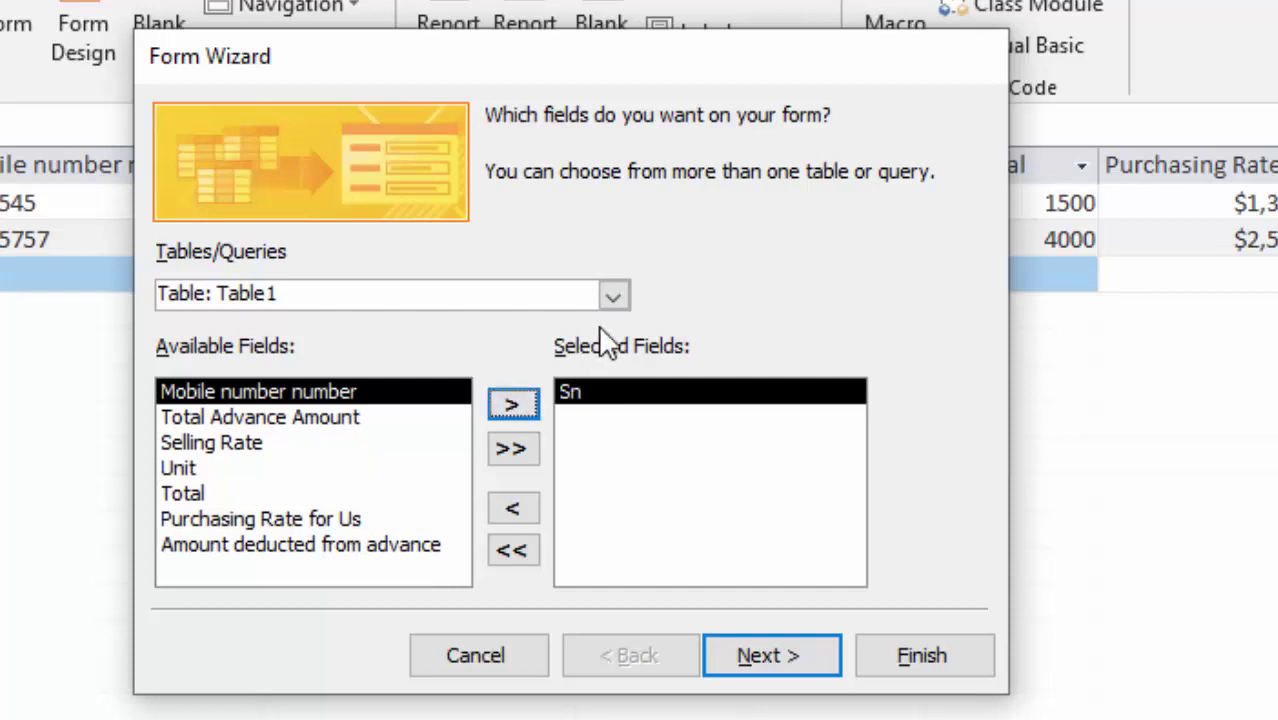
{"action": "left_click", "coordinate": [511, 403]}
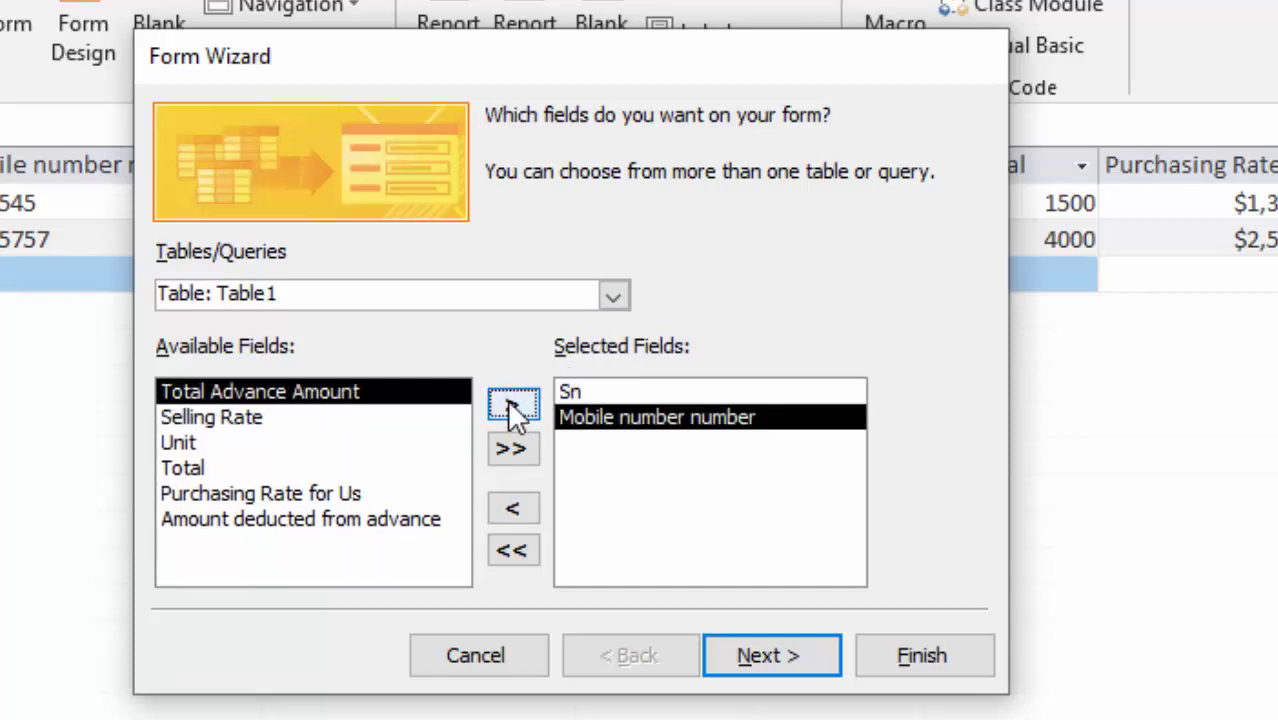
{"action": "left_click", "coordinate": [511, 403]}
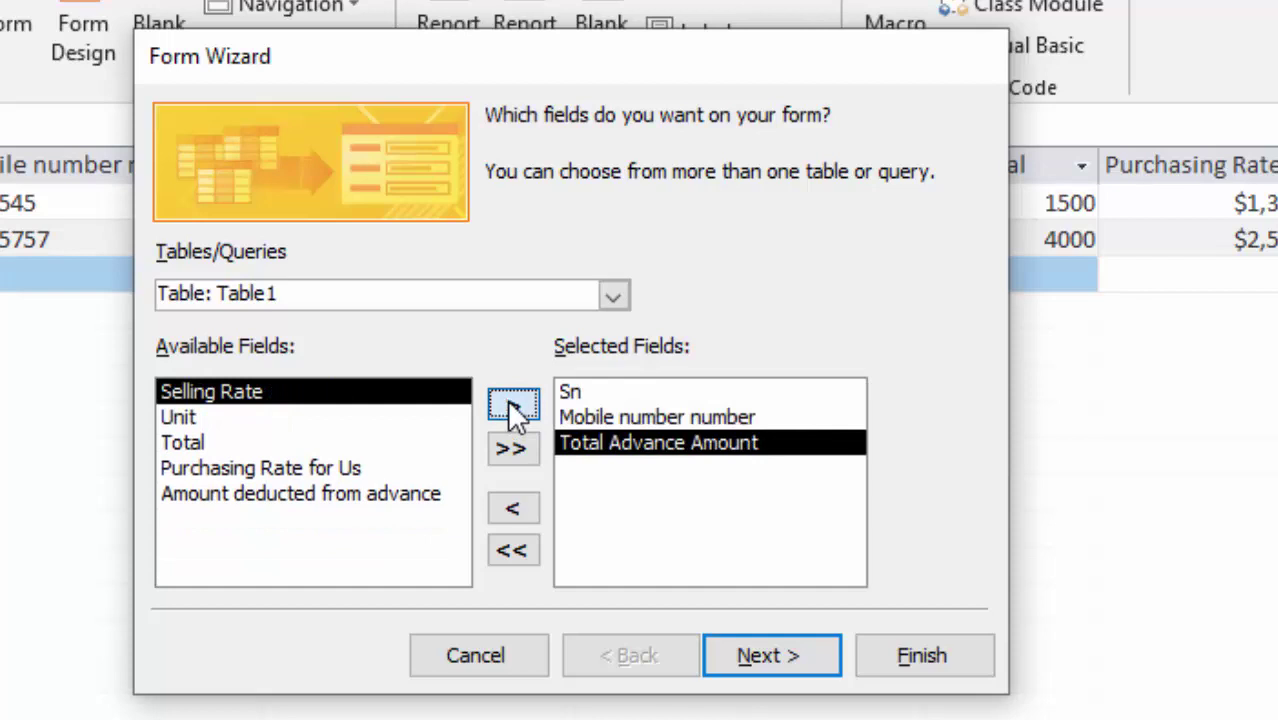
{"action": "left_click", "coordinate": [507, 399]}
{"action": "left_click", "coordinate": [507, 399]}
{"action": "left_click", "coordinate": [507, 399]}
{"action": "left_click", "coordinate": [507, 399]}
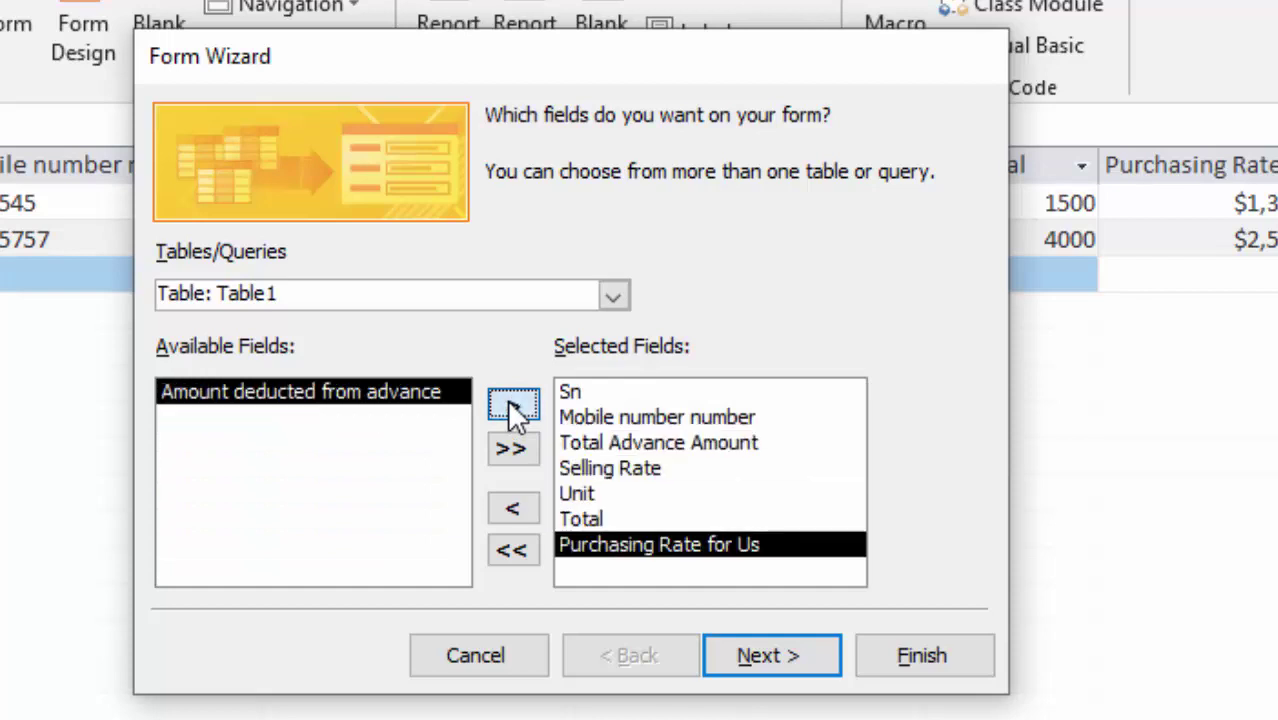
{"action": "left_click", "coordinate": [507, 399]}
- Keep the columnar layout and finish the wizard choosing to modify the form's design
{"action": "left_click", "coordinate": [770, 657]}
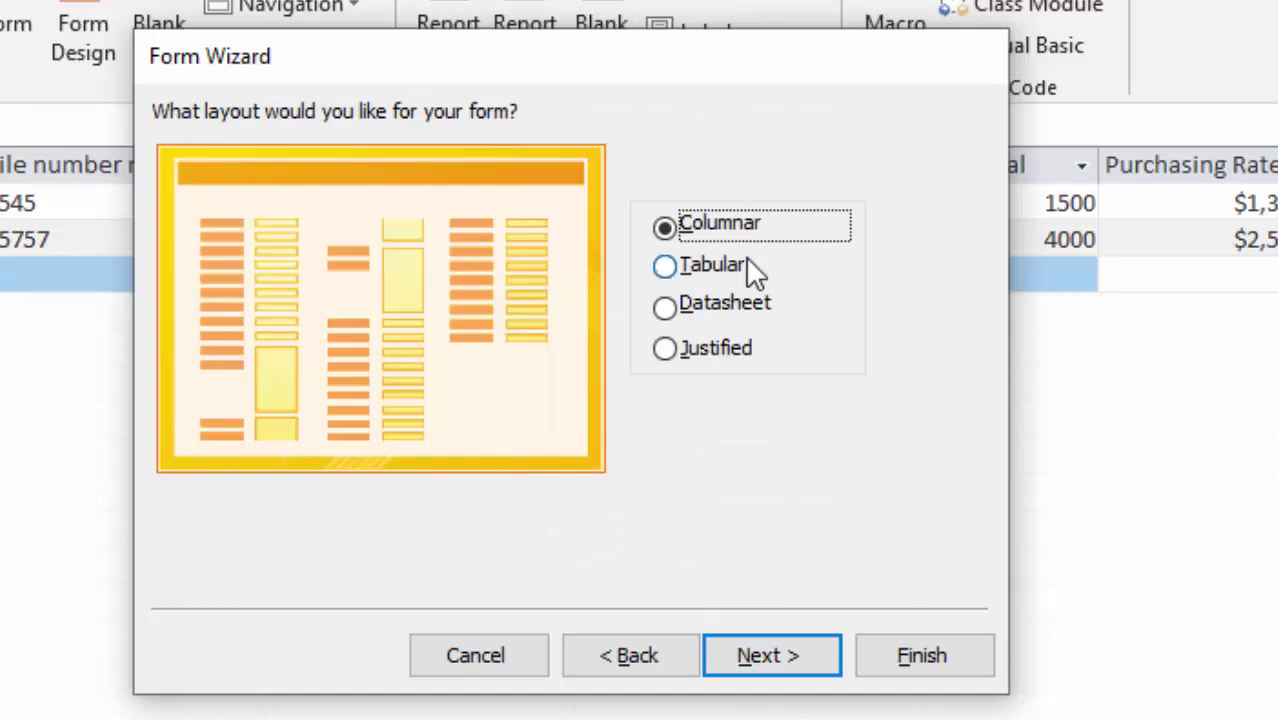
{"action": "left_click", "coordinate": [787, 652]}
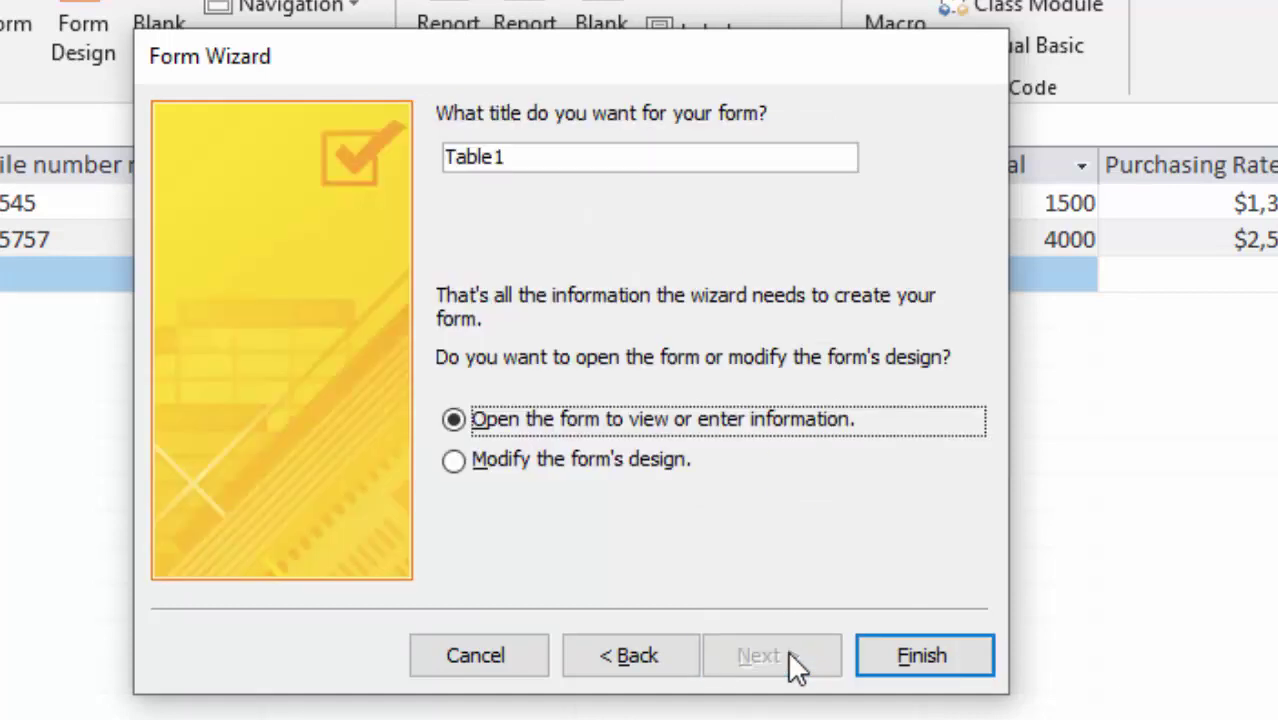
{"action": "left_click", "coordinate": [578, 463]}
{"action": "left_click", "coordinate": [922, 655]}
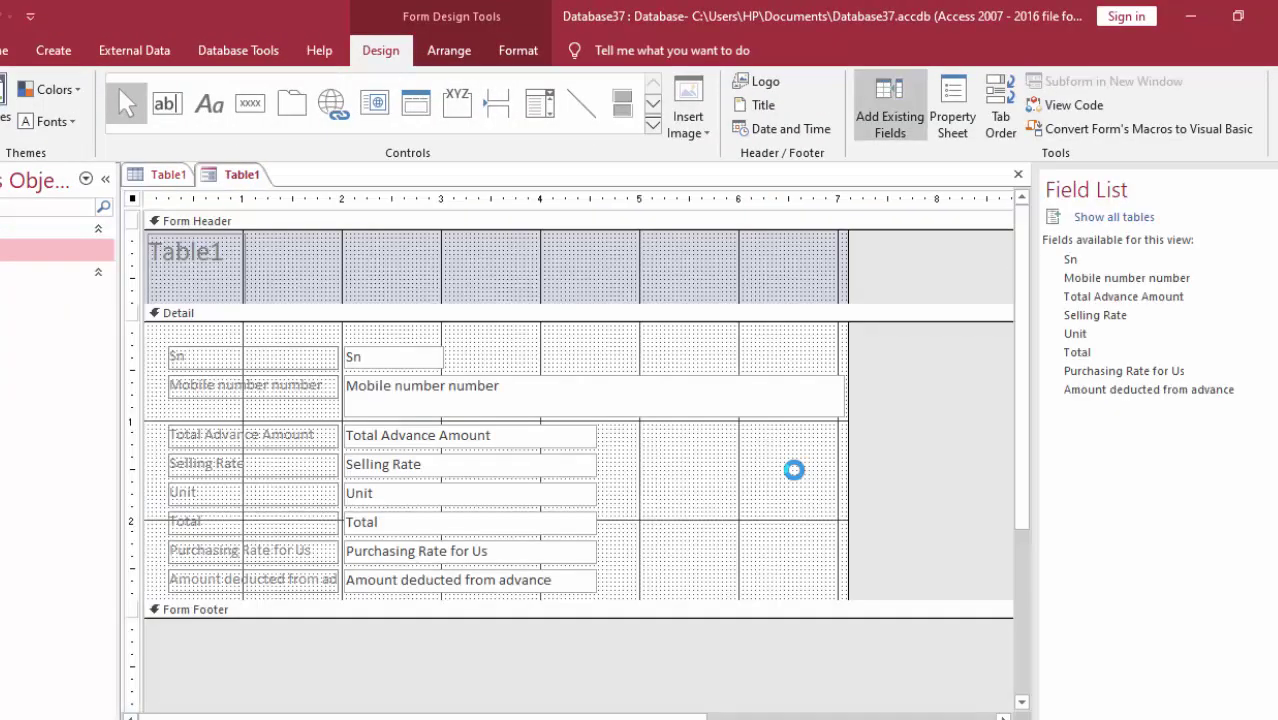
- Delete the Table1 title from the header and draw a combo box in its place
{"action": "left_click", "coordinate": [245, 275]}
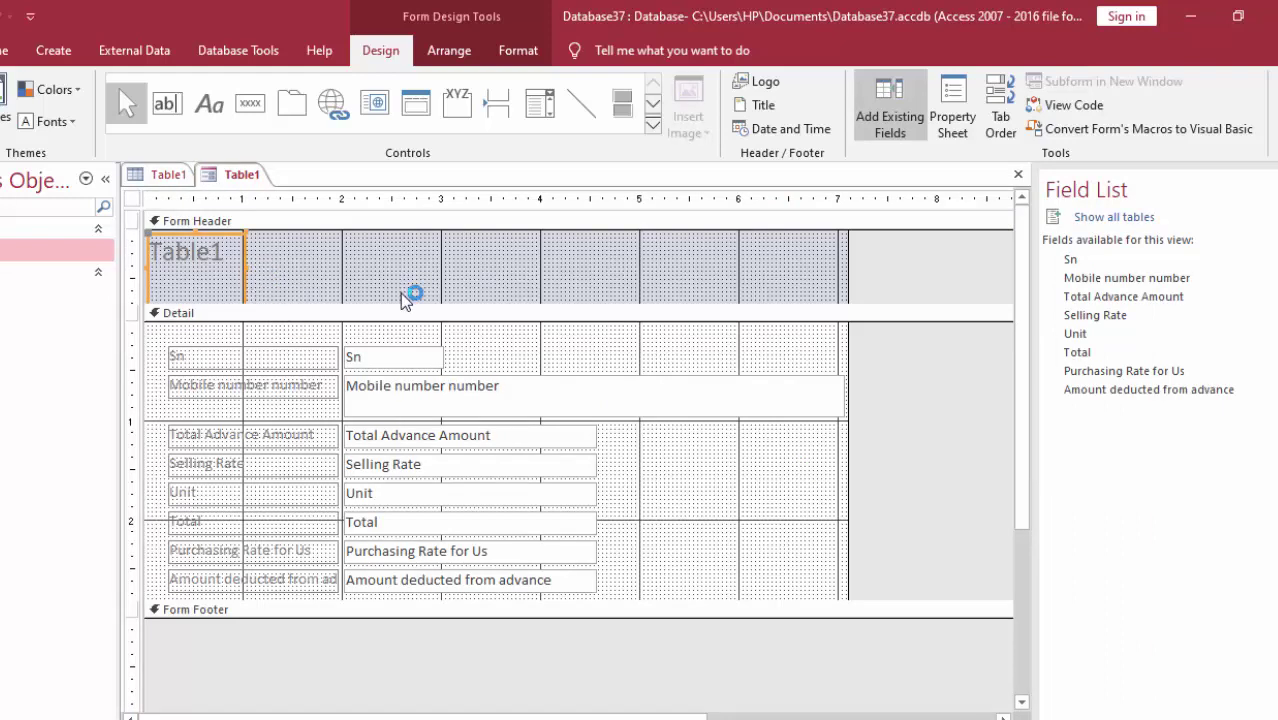
{"action": "key", "text": "Delete"}
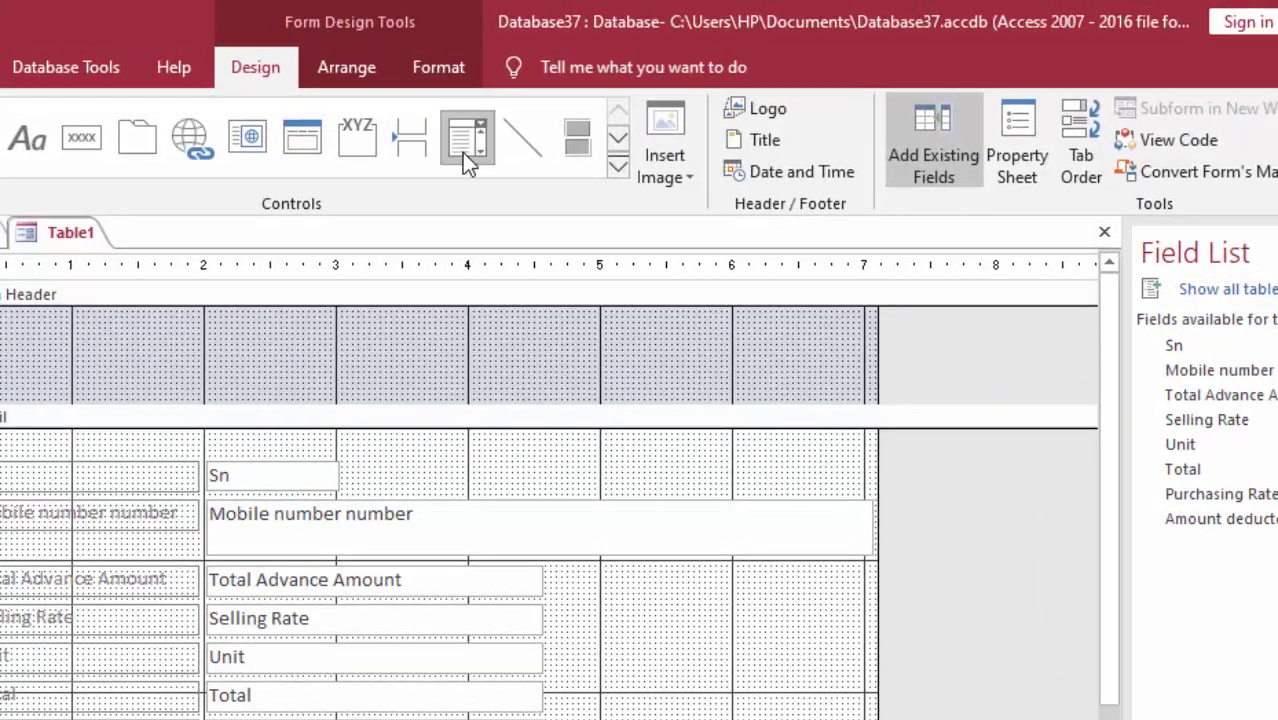
{"action": "left_click", "coordinate": [465, 145]}
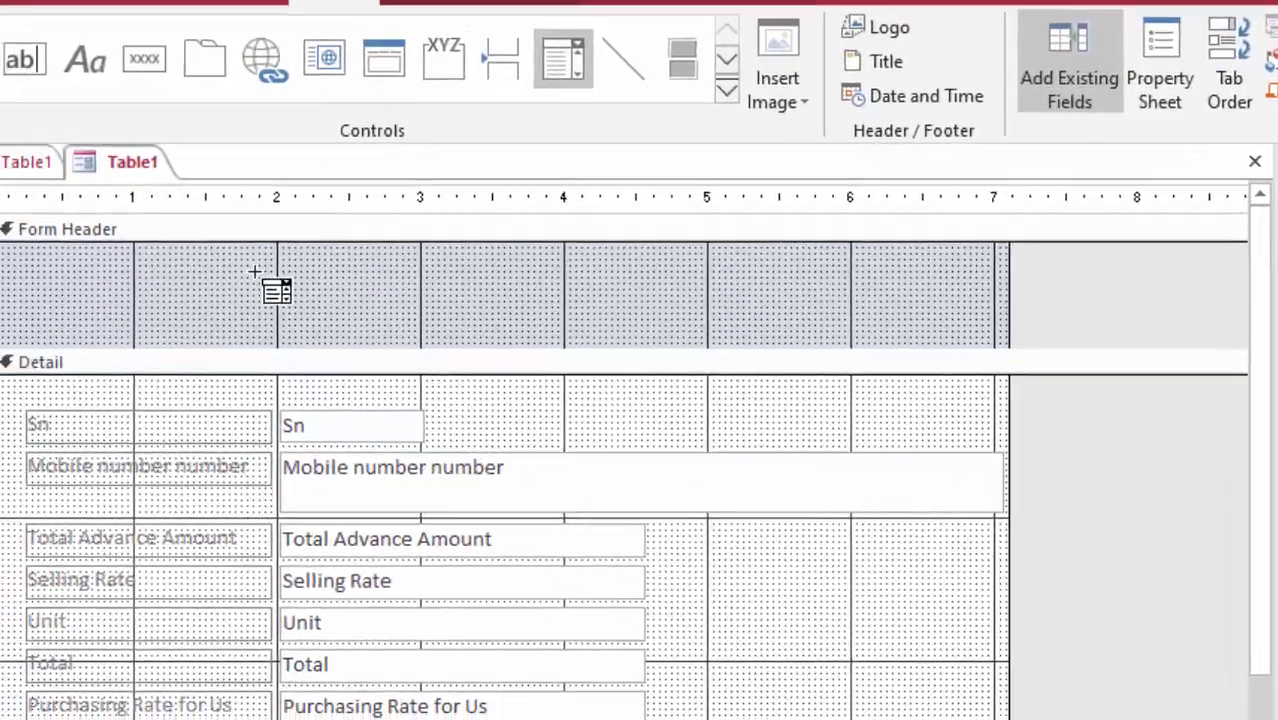
{"action": "left_click_drag", "start_coordinate": [420, 105], "coordinate": [702, 165]}
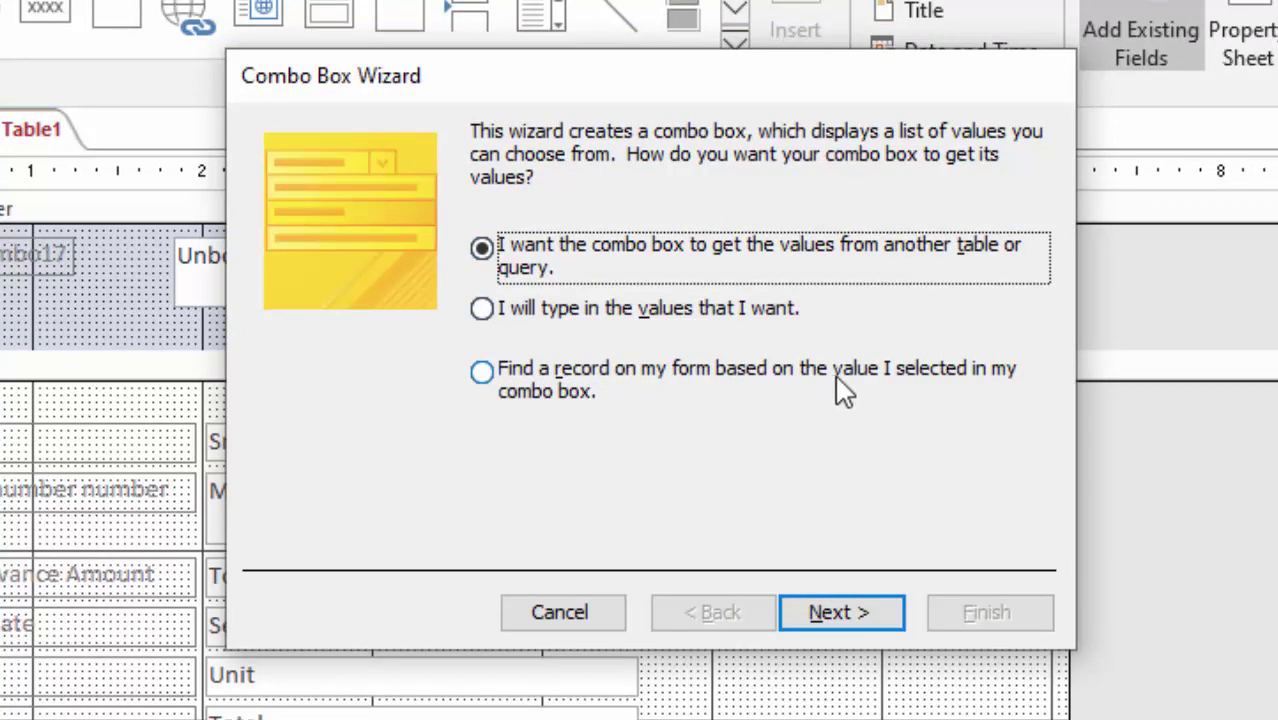
- Make the combo box find a record by Mobile number number, keeping the suggested label
{"action": "left_click", "coordinate": [712, 372]}
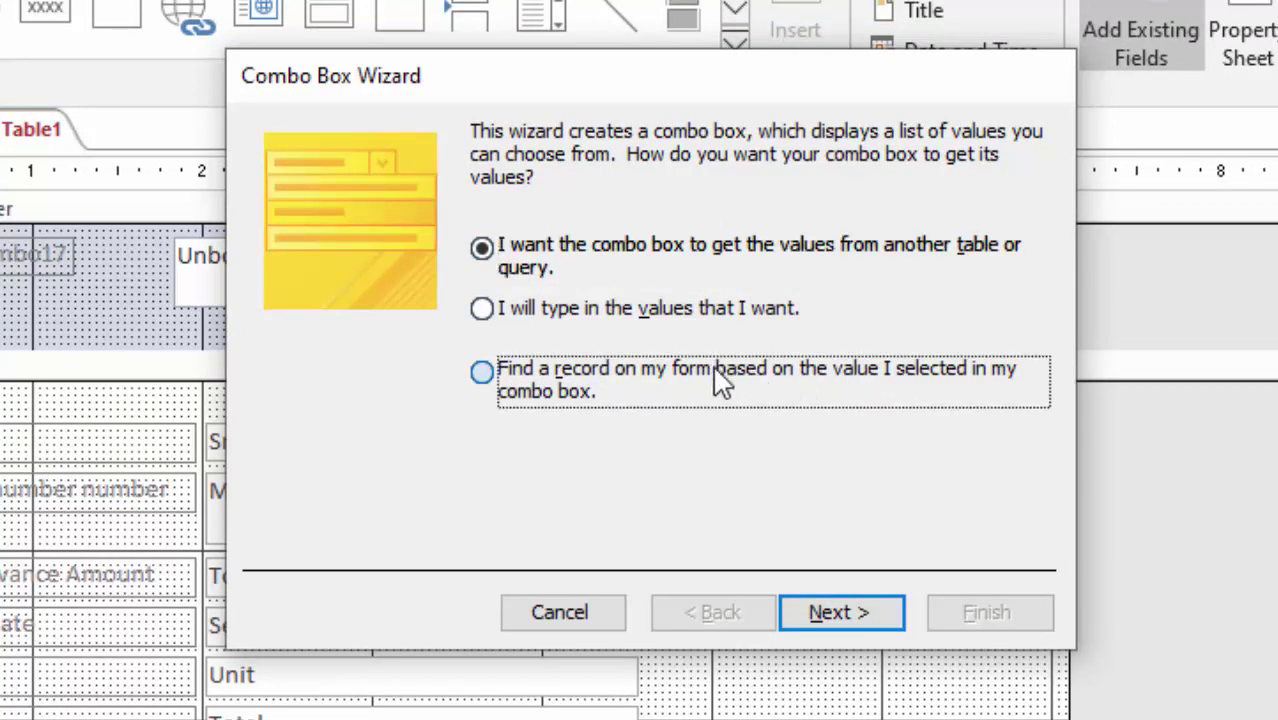
{"action": "left_click", "coordinate": [833, 617]}
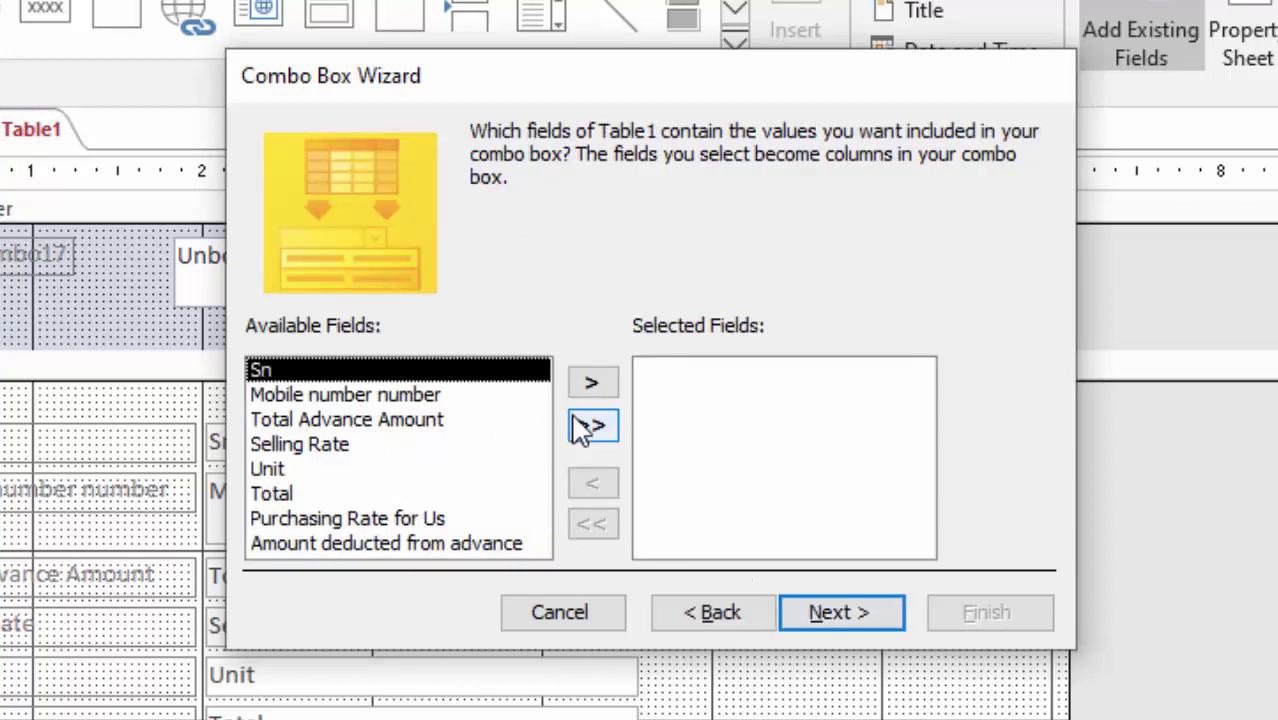
{"action": "left_click", "coordinate": [414, 396]}
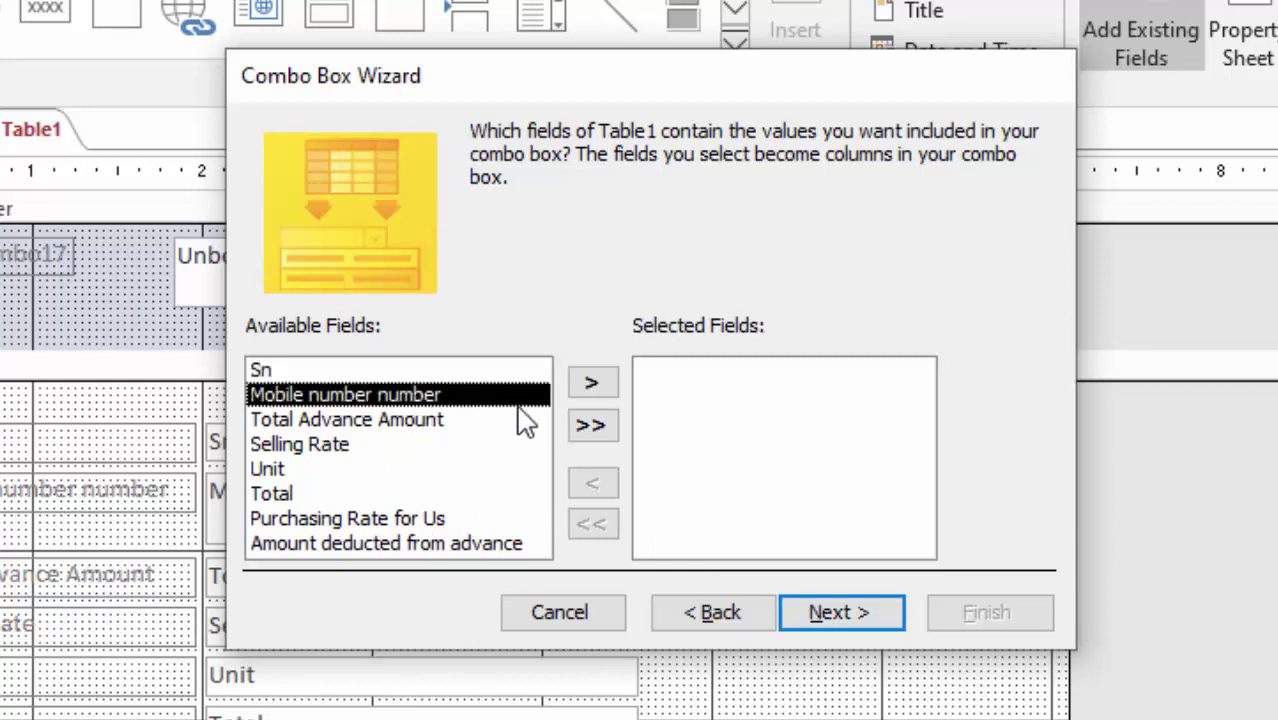
{"action": "left_click", "coordinate": [605, 395]}
{"action": "left_click", "coordinate": [823, 612]}
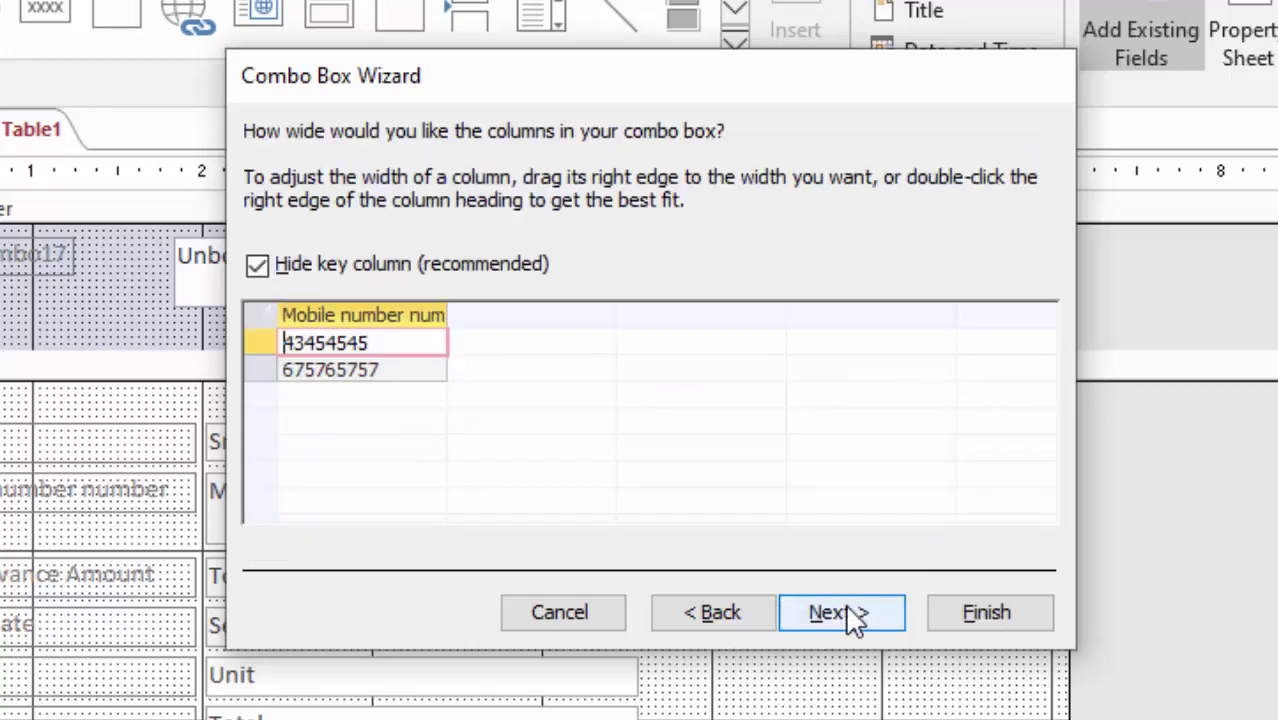
{"action": "left_click", "coordinate": [847, 614]}
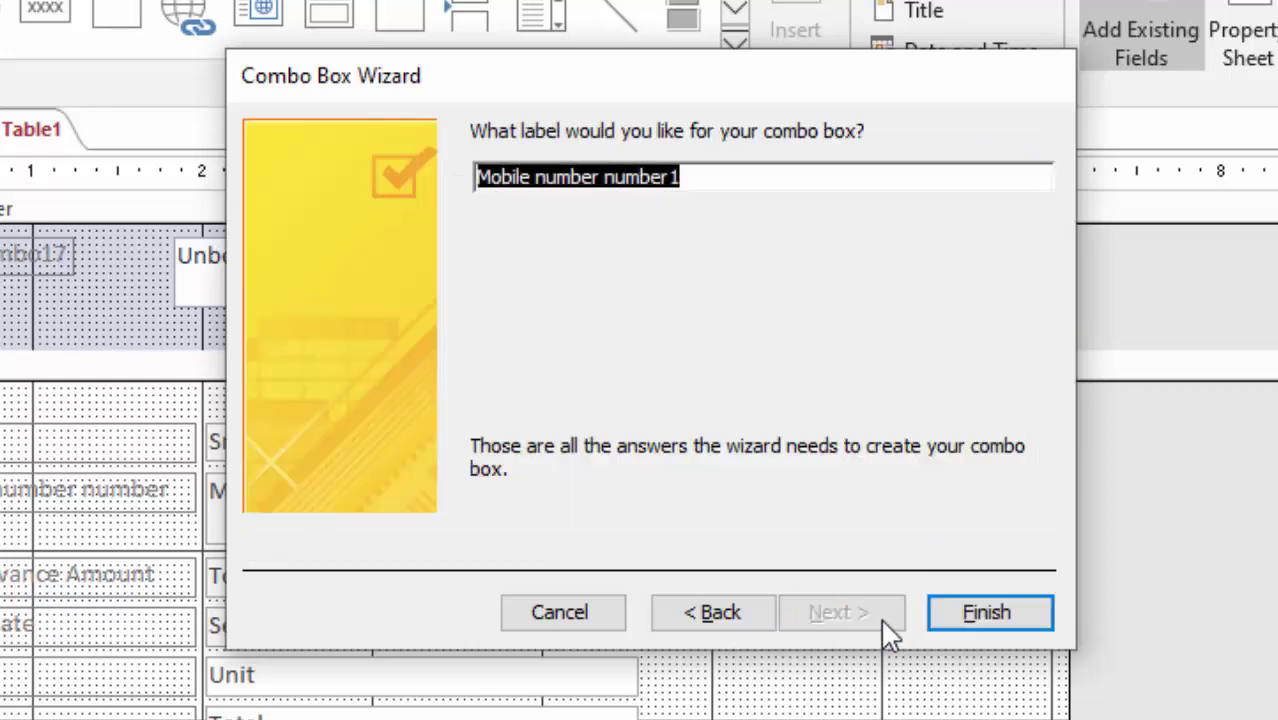
{"action": "left_click", "coordinate": [718, 172]}
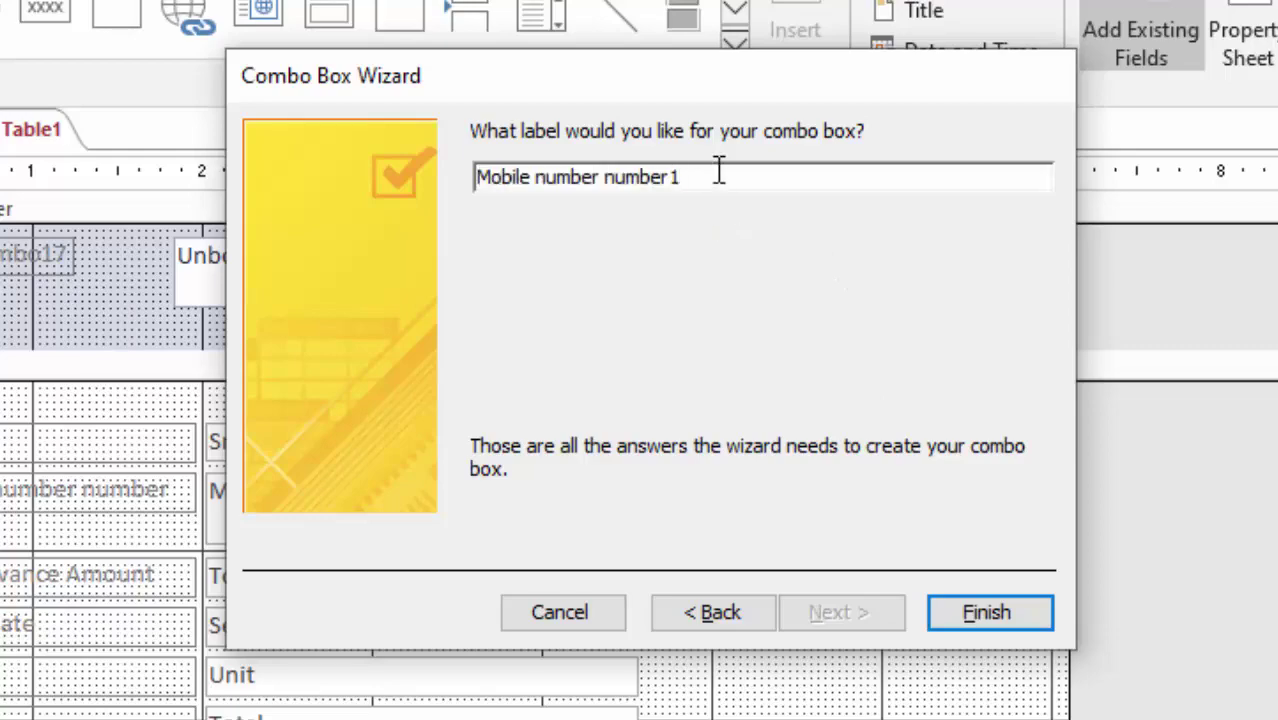
{"action": "left_click", "coordinate": [973, 603]}
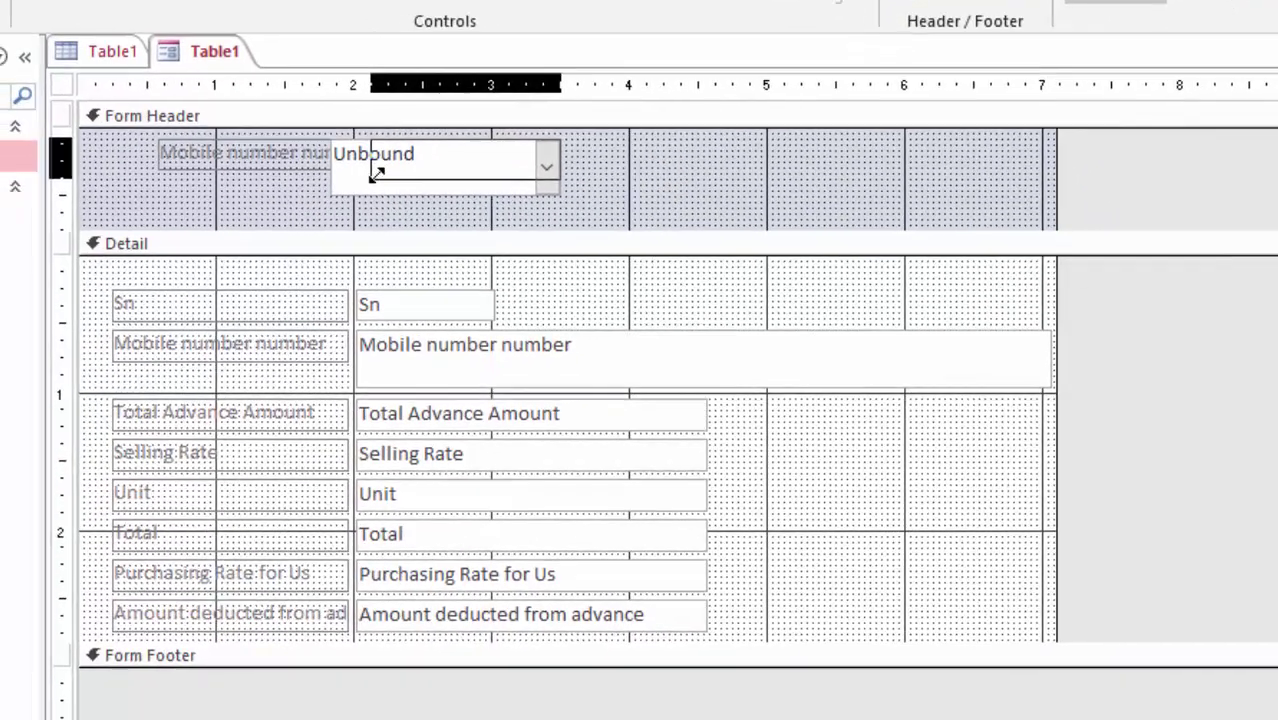
- Resize and reposition the header combo box, widening its label to show Mobile number number fully
{"action": "left_click_drag", "start_coordinate": [376, 172], "coordinate": [371, 177]}
{"action": "left_click", "coordinate": [405, 177]}
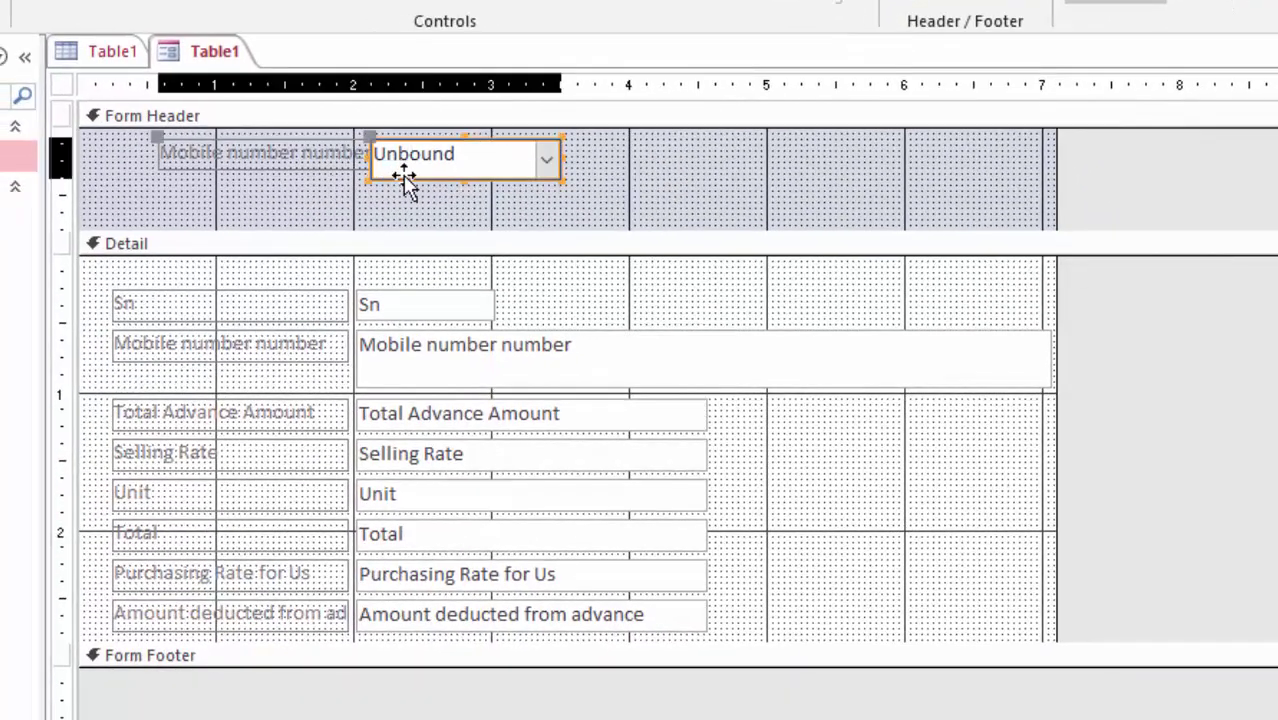
{"action": "left_click_drag", "start_coordinate": [507, 180], "coordinate": [458, 171]}
{"action": "left_click", "coordinate": [336, 160]}
{"action": "left_click_drag", "start_coordinate": [259, 171], "coordinate": [214, 172]}
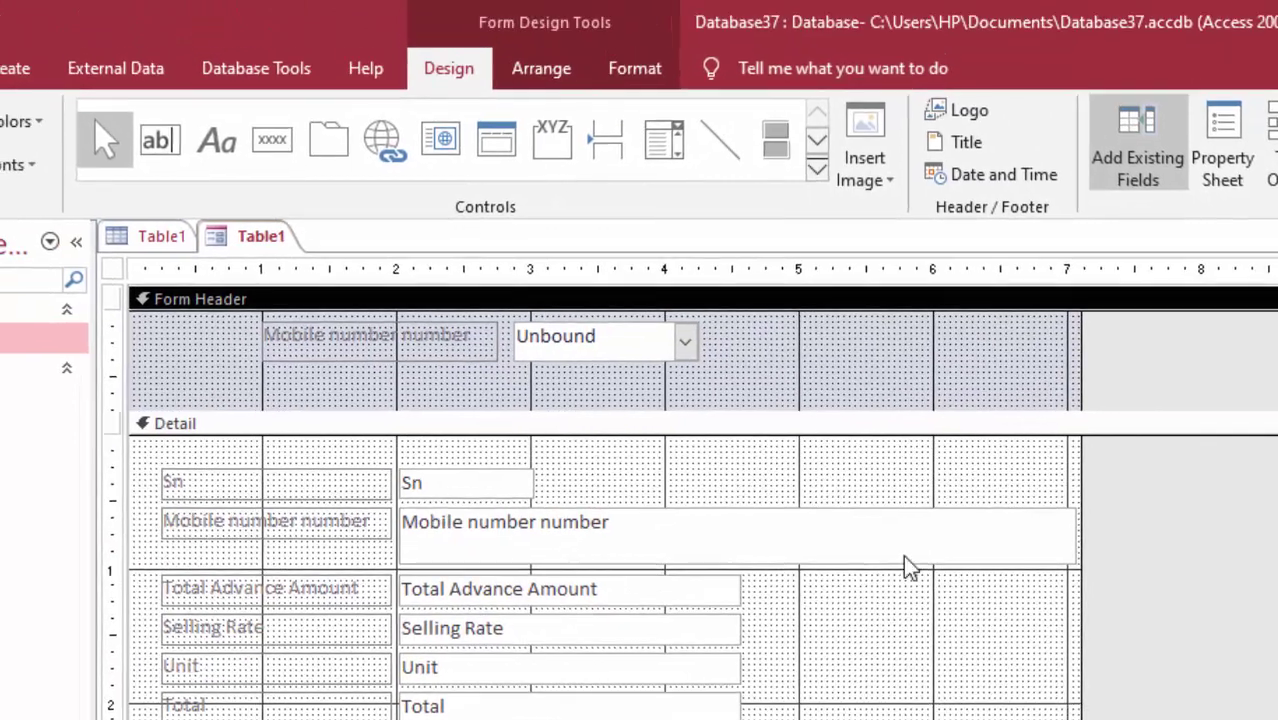
- Narrow the Mobile number text box in the Detail section
{"action": "left_click", "coordinate": [1060, 560]}
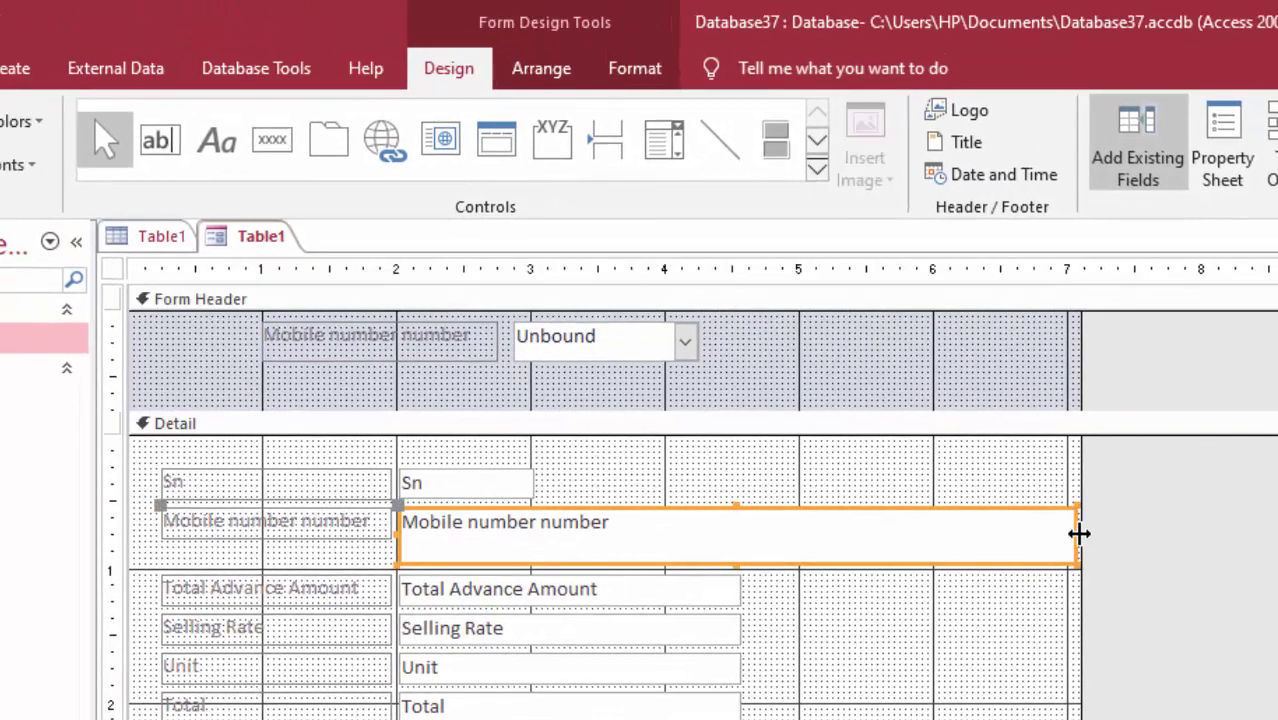
{"action": "left_click_drag", "start_coordinate": [1078, 531], "coordinate": [724, 534]}
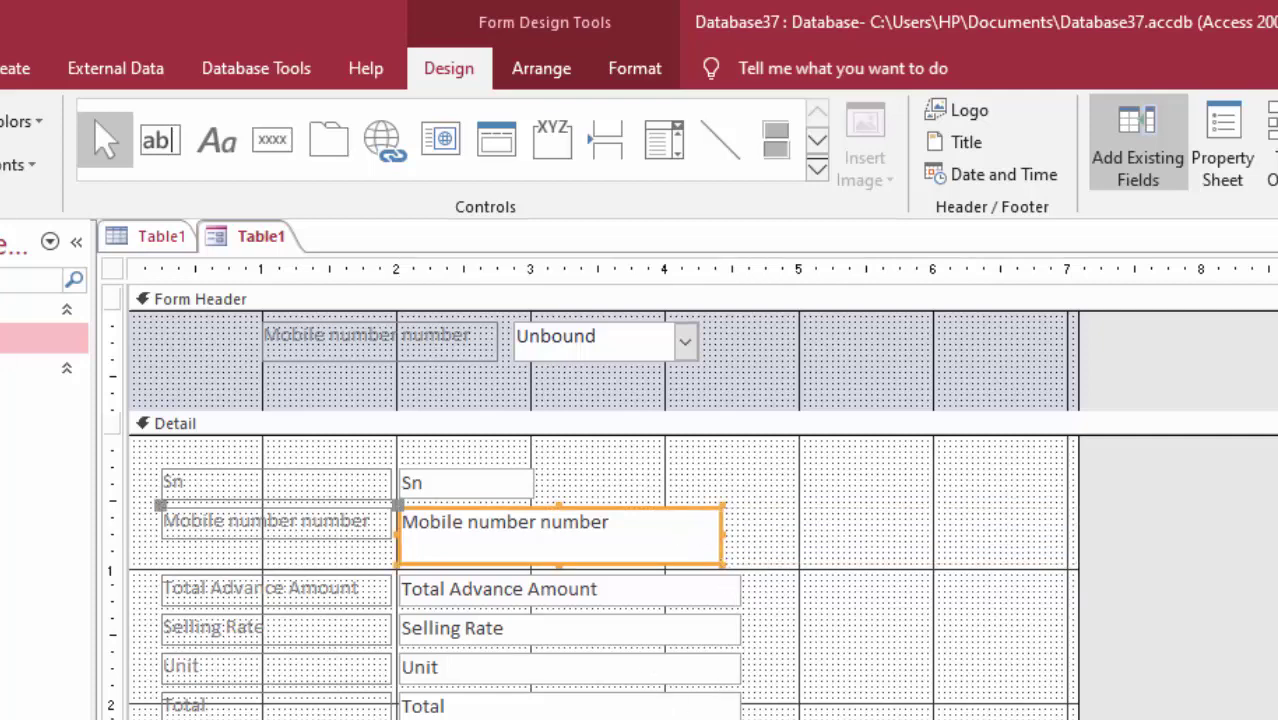
{"action": "scroll", "coordinate": [650, 680], "scroll_direction": "down", "scroll_amount": 1}
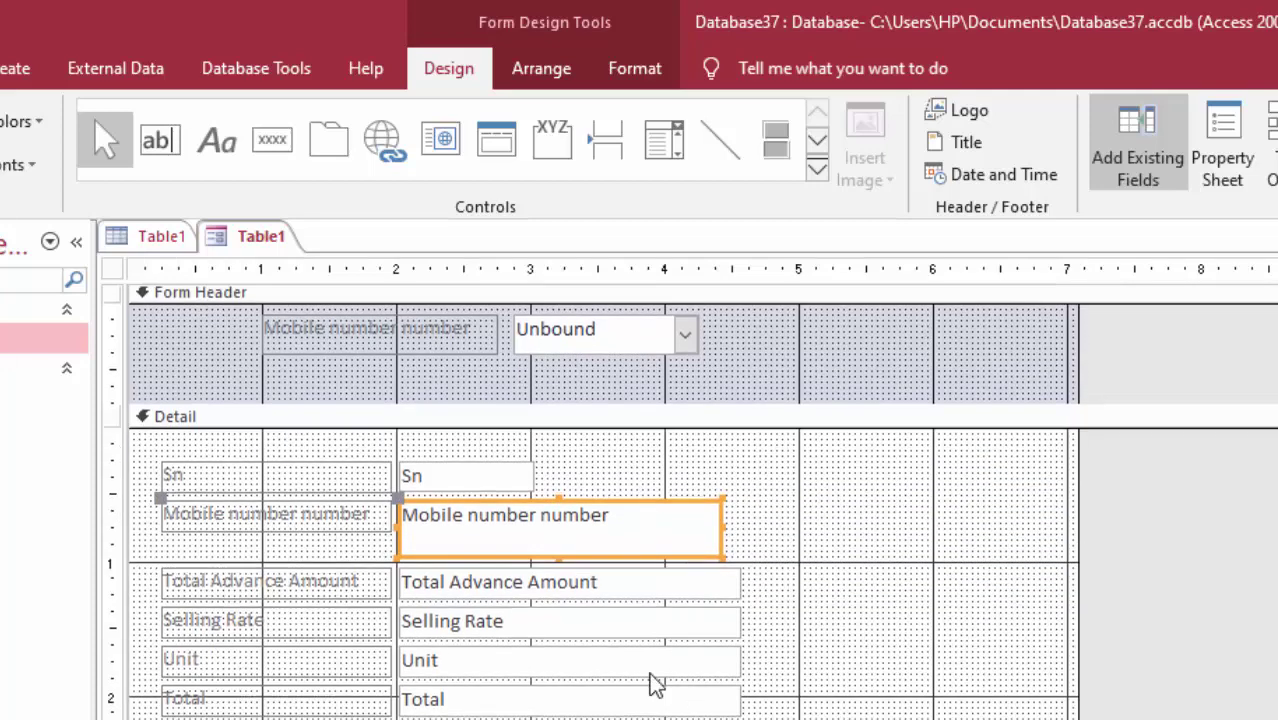
{"action": "left_click", "coordinate": [175, 416]}
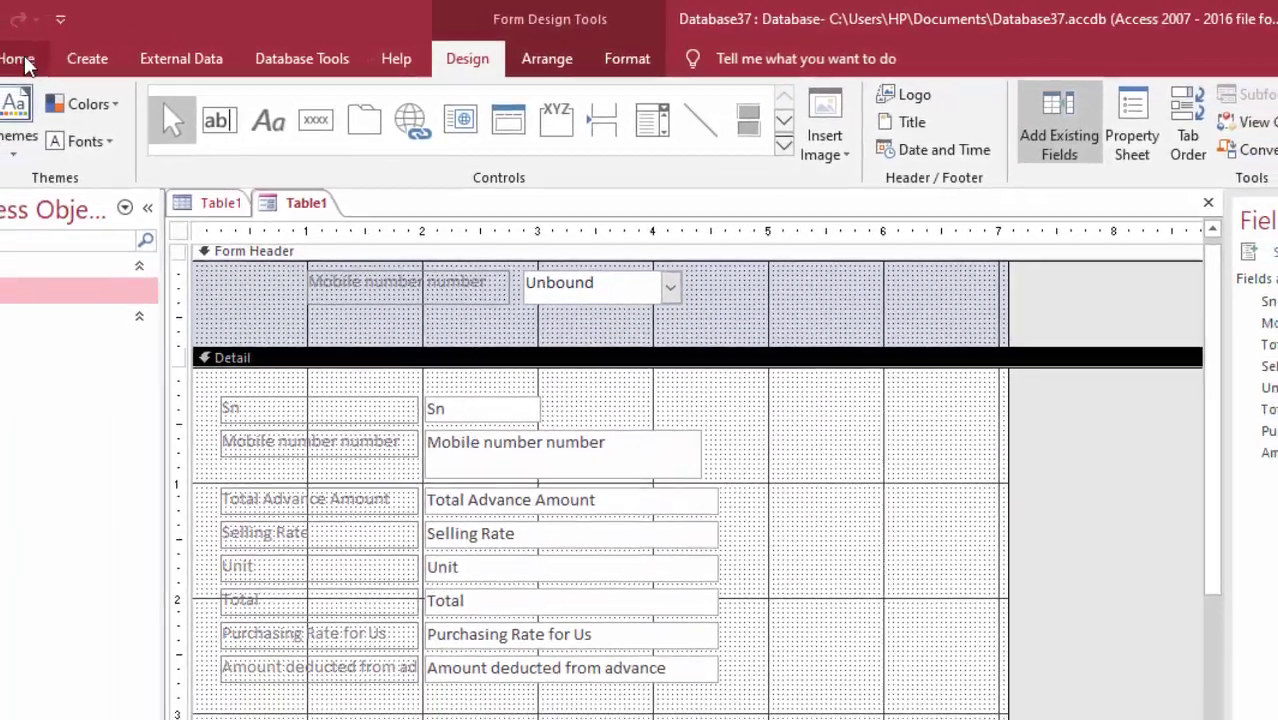
- Colour the Detail section light orange and the Form Header light yellow
{"action": "left_click", "coordinate": [18, 58]}
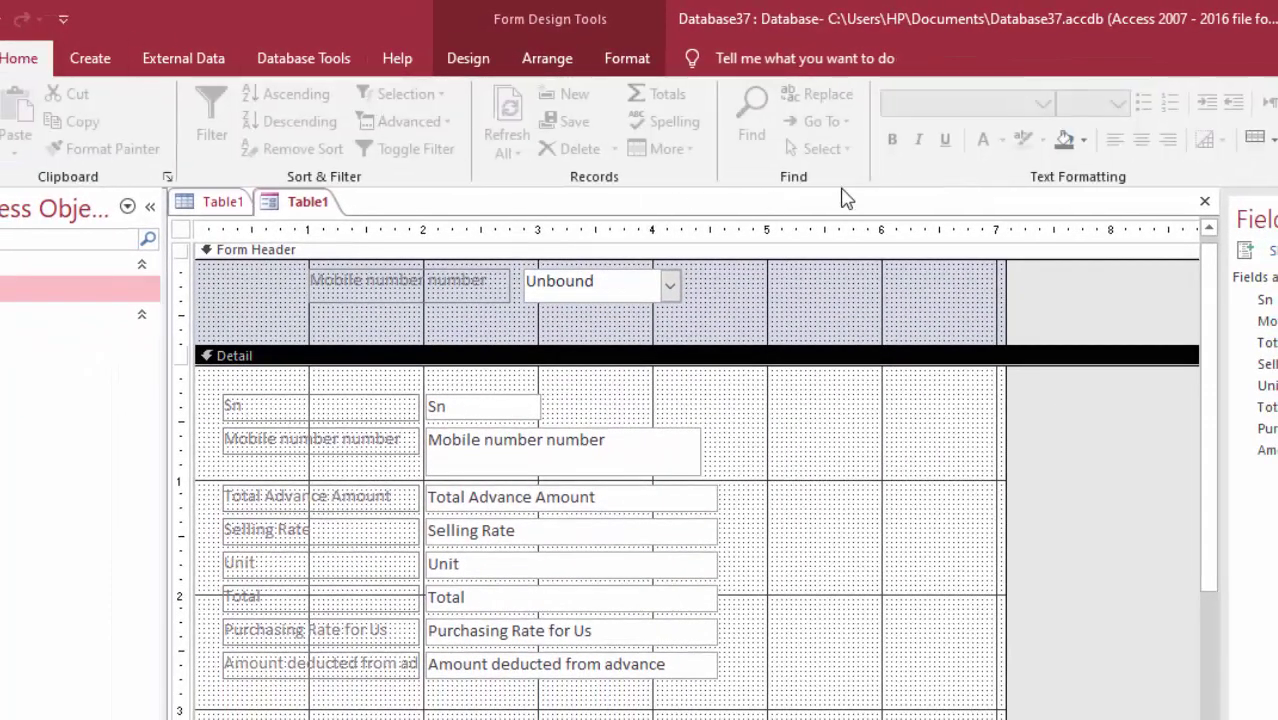
{"action": "left_click", "coordinate": [1082, 141]}
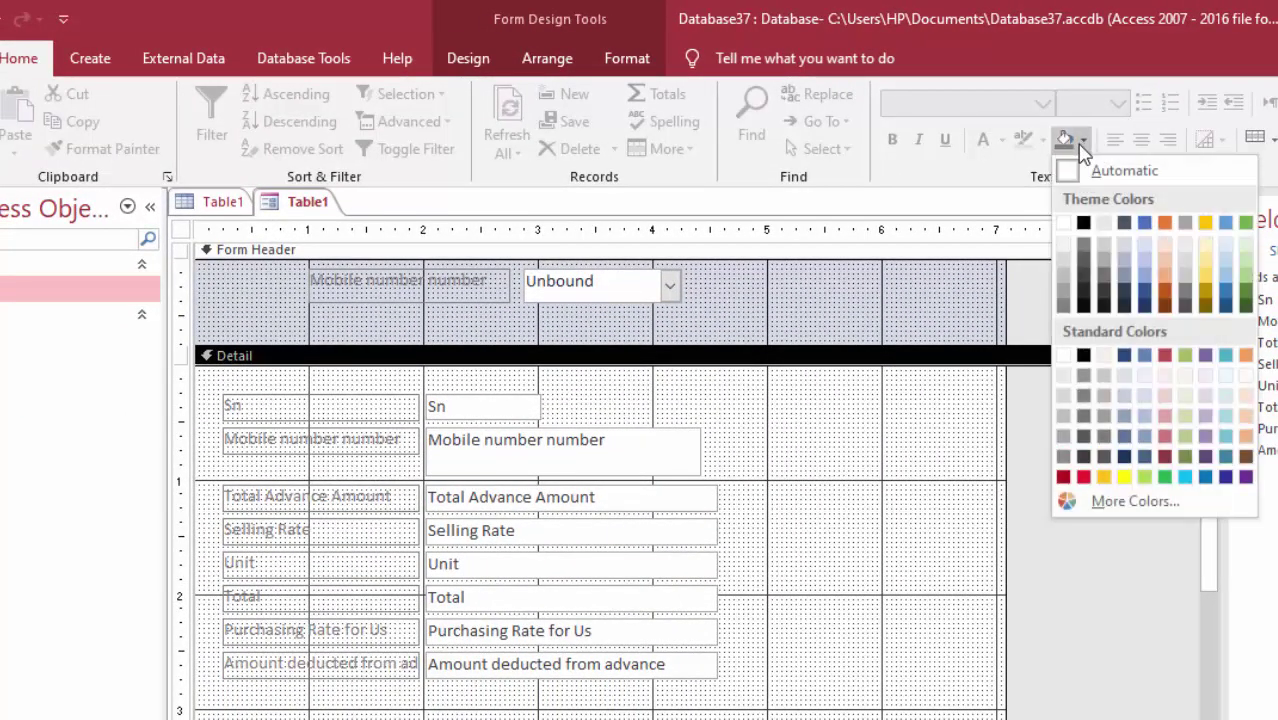
{"action": "left_click", "coordinate": [1166, 260]}
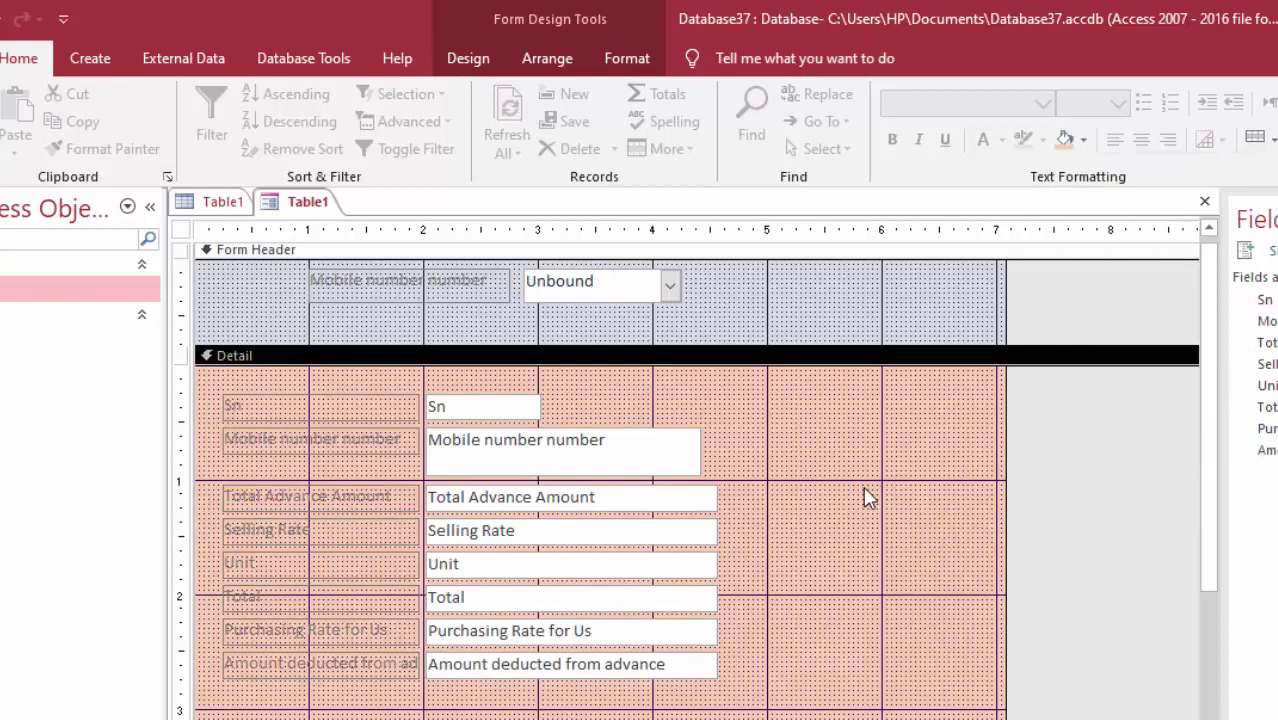
{"action": "left_click", "coordinate": [818, 312]}
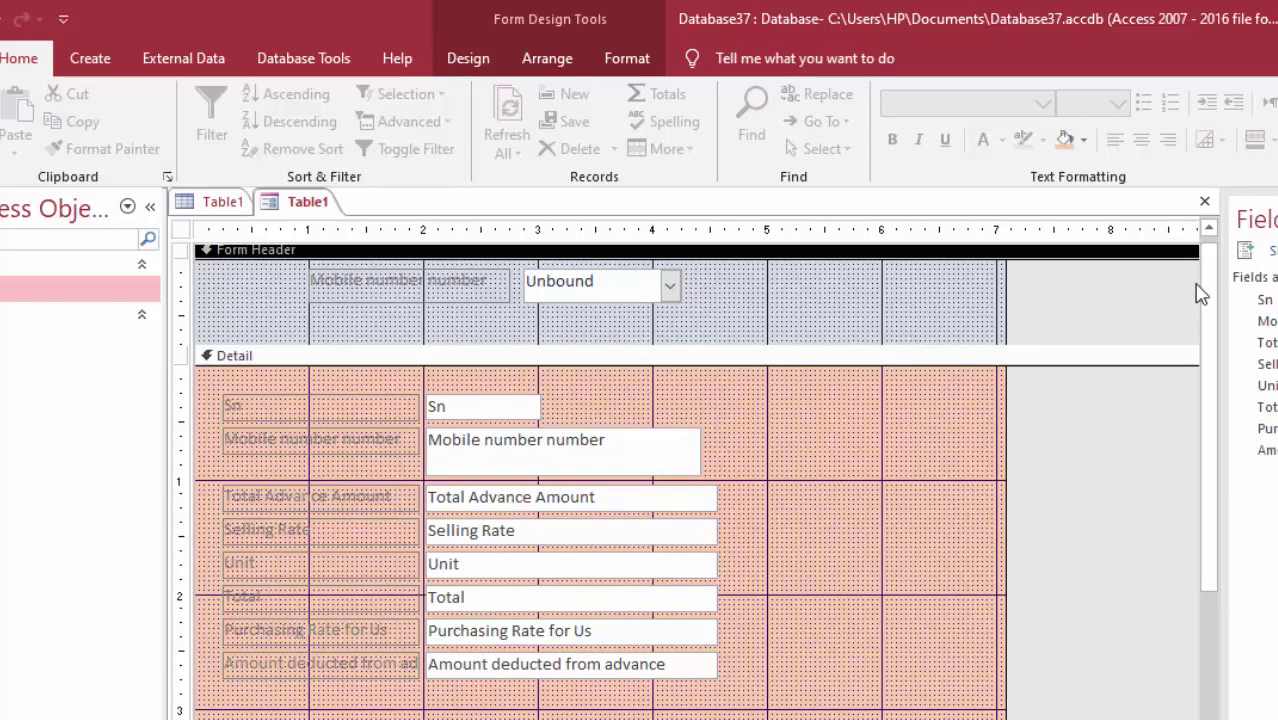
{"action": "left_click", "coordinate": [1084, 141]}
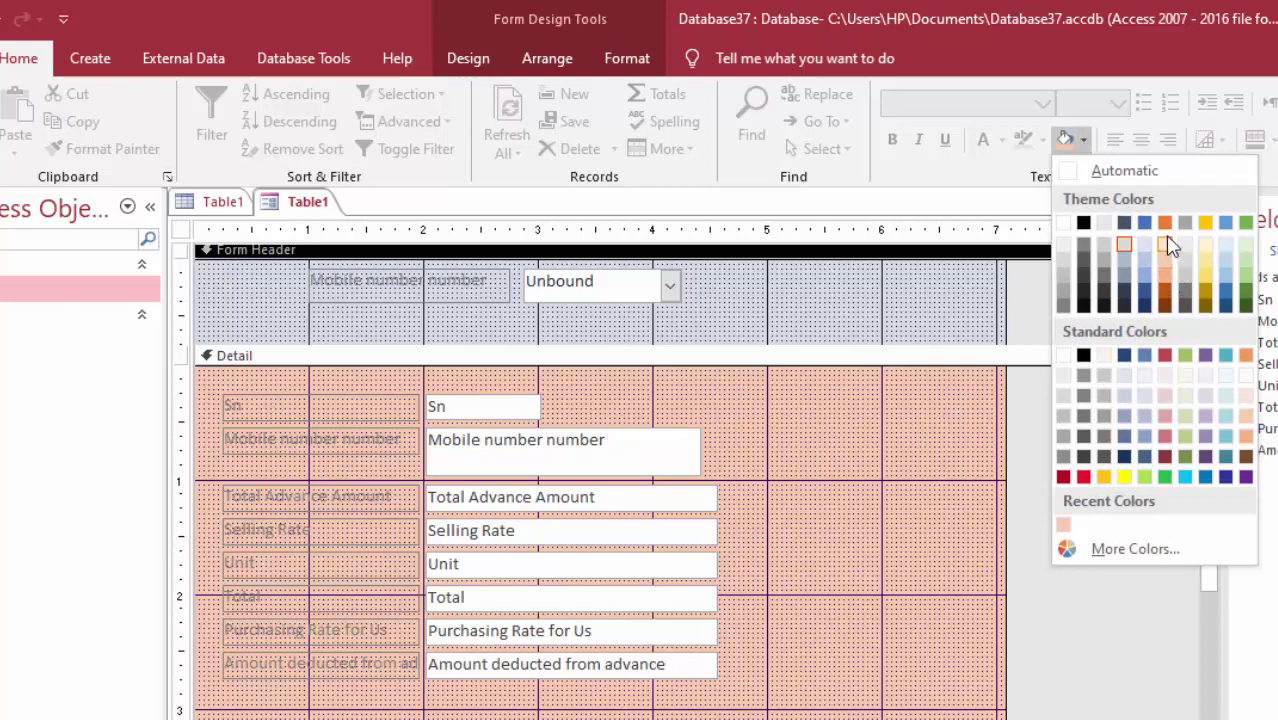
{"action": "left_click", "coordinate": [1205, 244]}
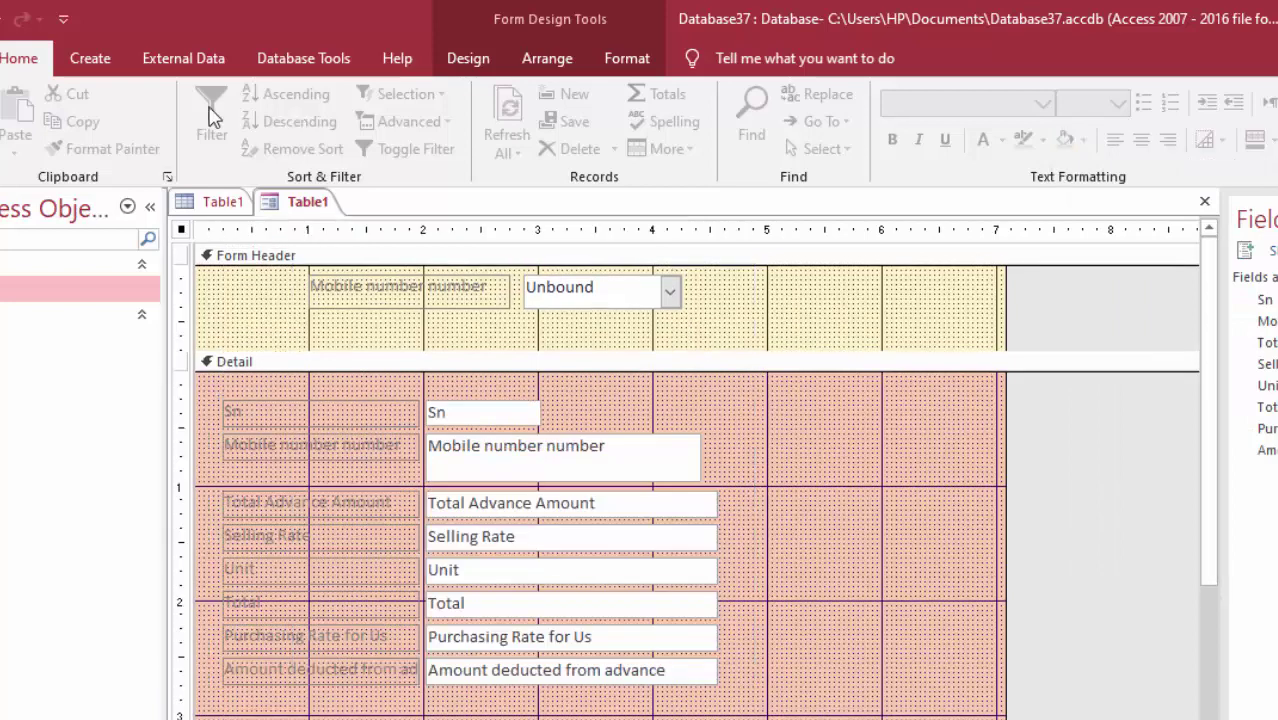
- Make the text of every control on the form bold and red
{"action": "key", "text": "ctrl+a"}
{"action": "left_click", "coordinate": [893, 141]}
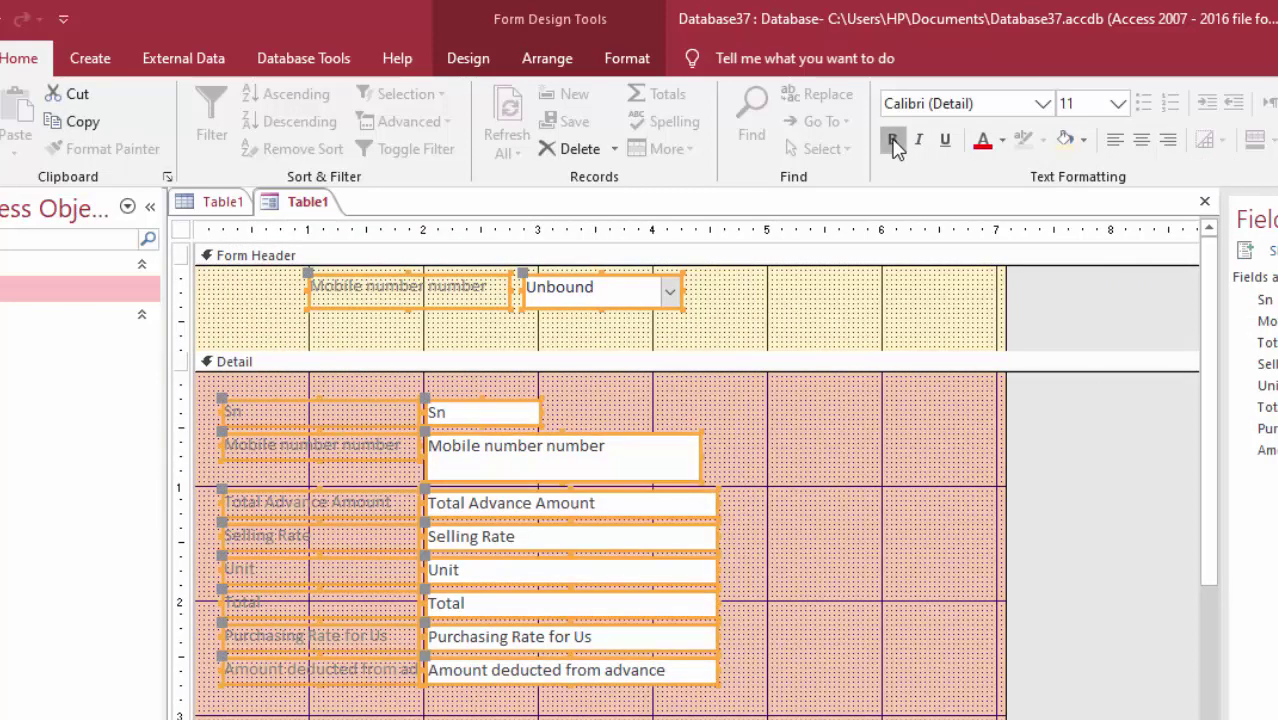
{"action": "left_click", "coordinate": [985, 145]}
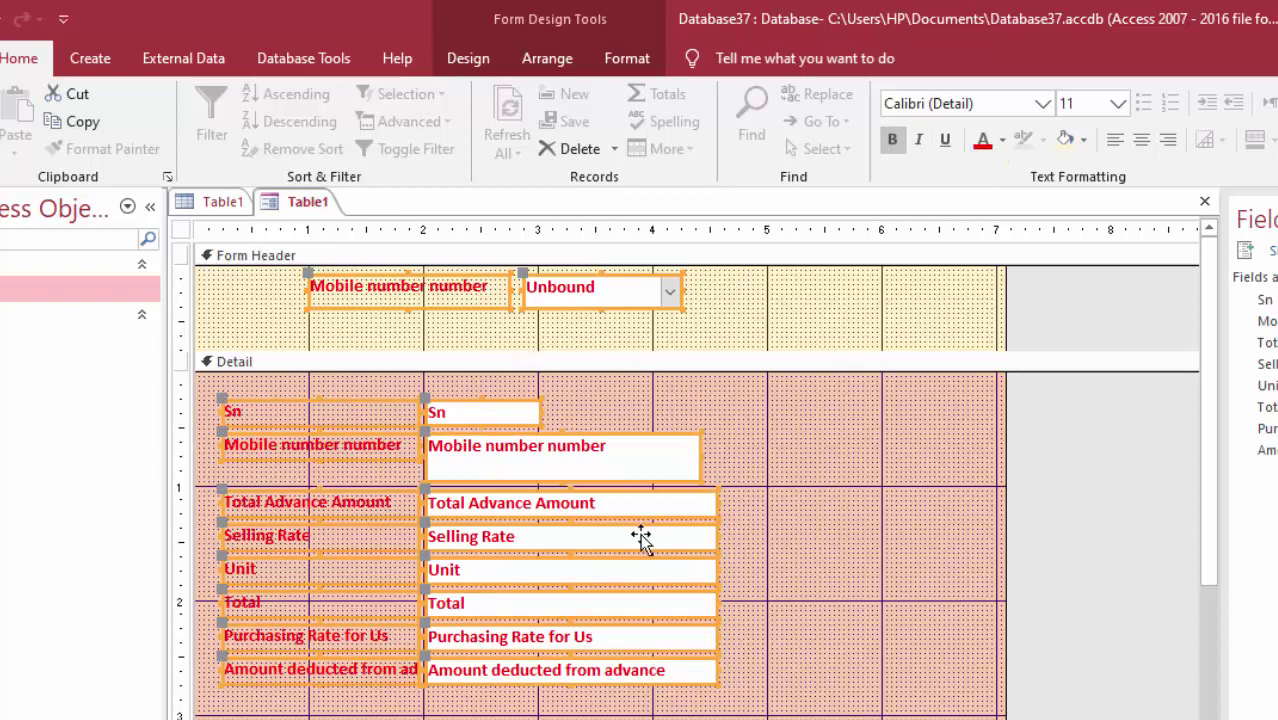
{"action": "scroll", "coordinate": [540, 385], "scroll_direction": "down", "scroll_amount": 5}
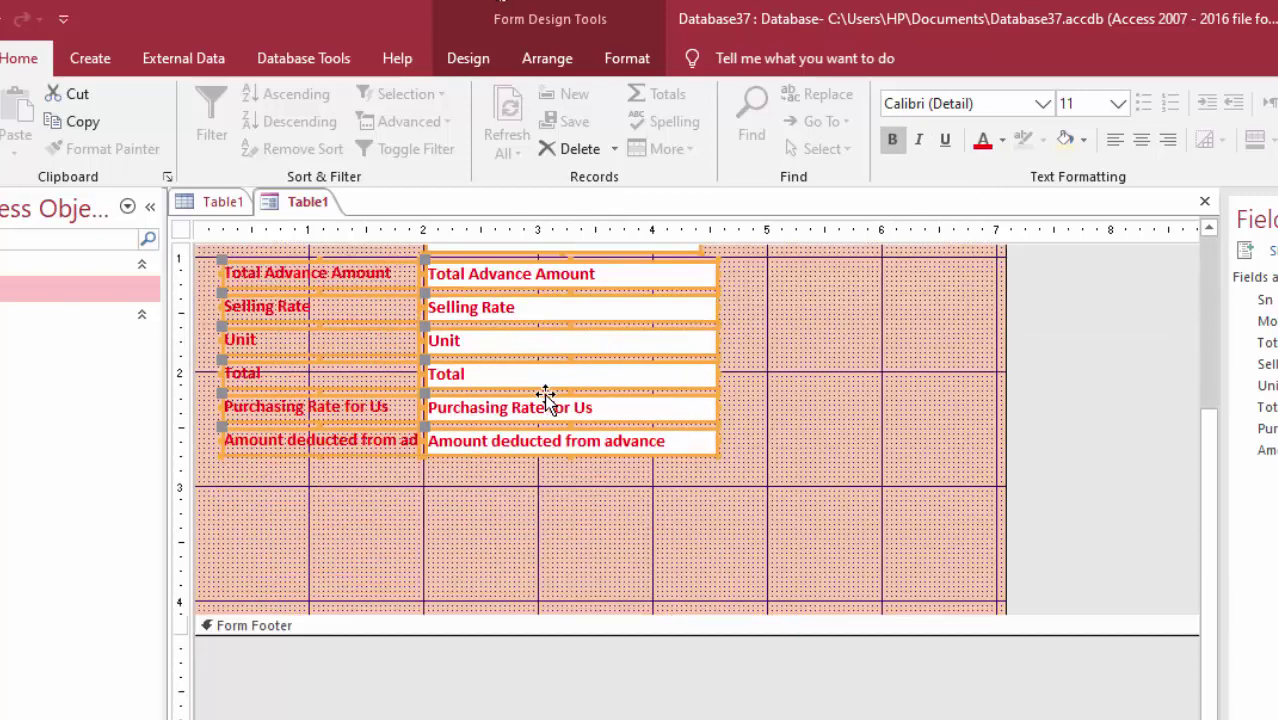
{"action": "scroll", "coordinate": [549, 470], "scroll_direction": "up", "scroll_amount": 5}
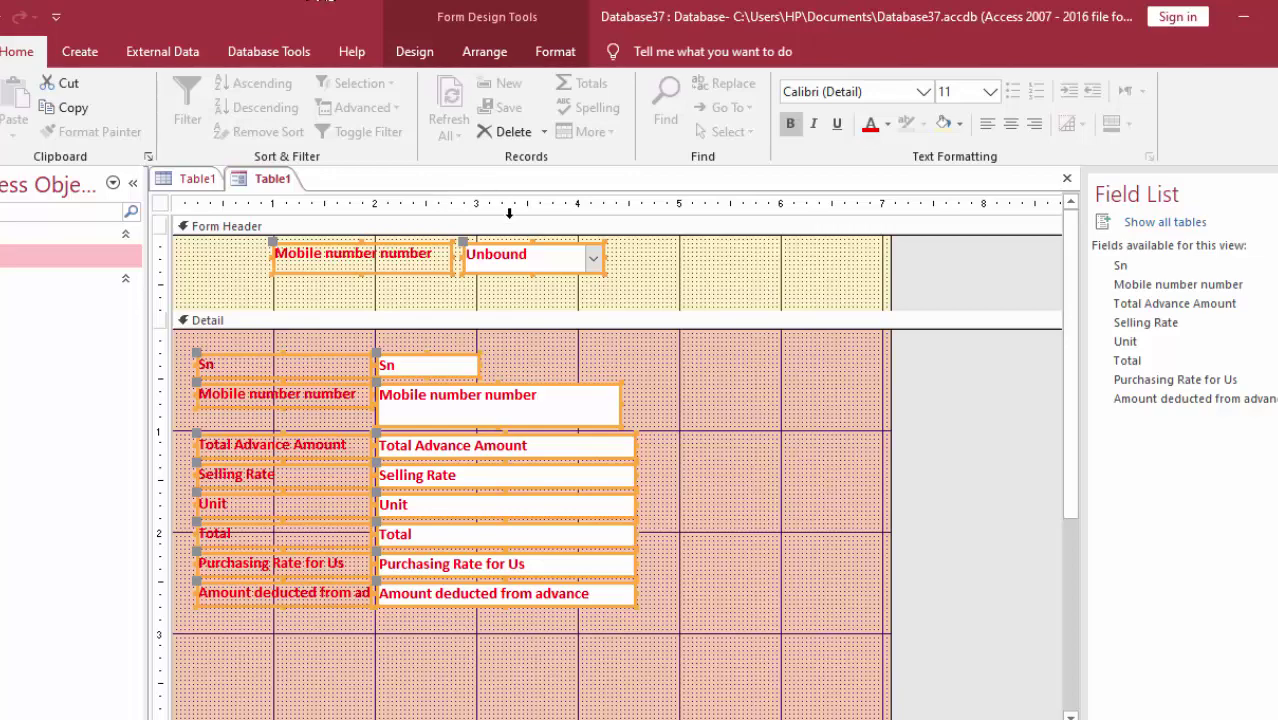
- Add a text-faced Next Record button below the fields that goes to the next record
{"action": "left_click", "coordinate": [408, 62]}
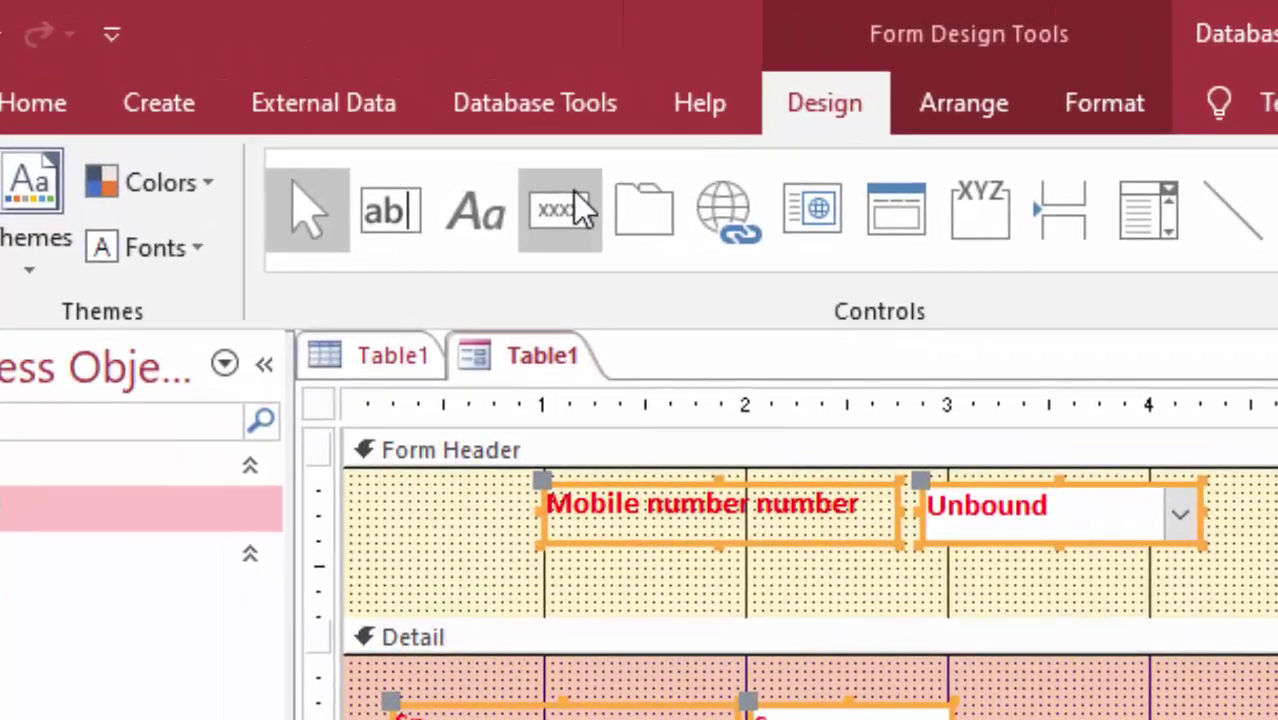
{"action": "left_click", "coordinate": [577, 190]}
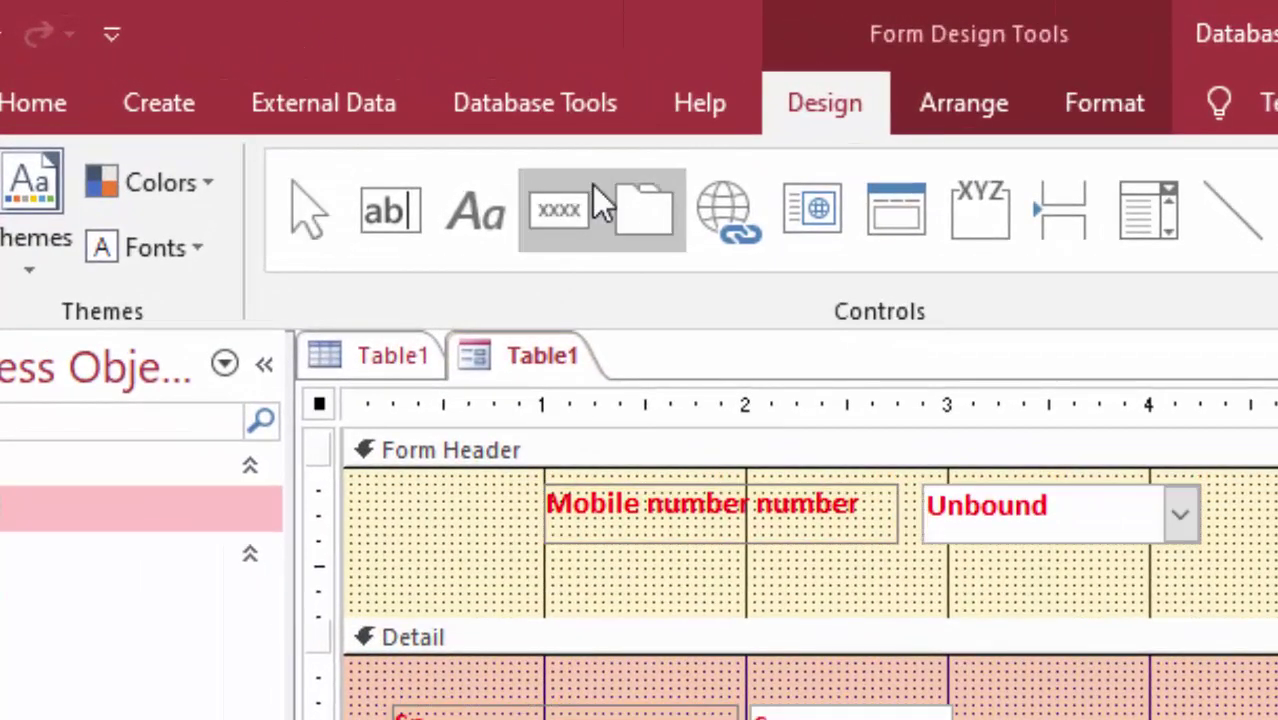
{"action": "scroll", "coordinate": [280, 515], "scroll_direction": "down", "scroll_amount": 5}
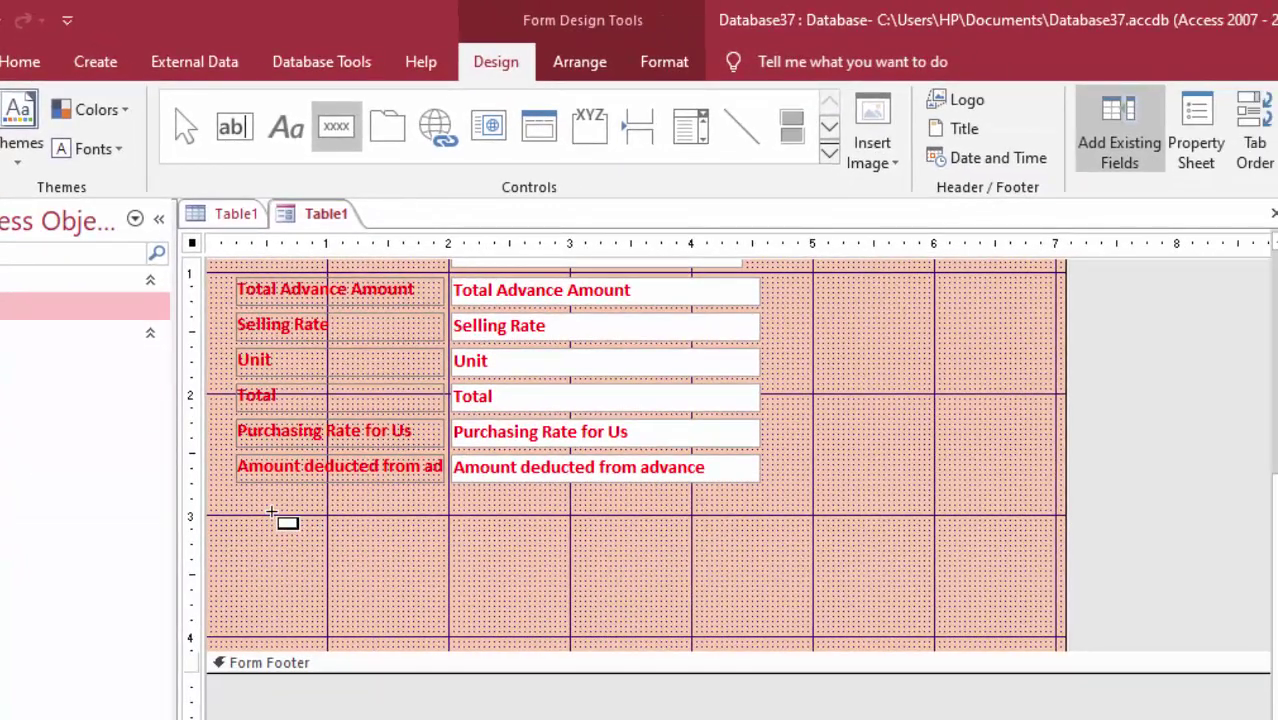
{"action": "left_click_drag", "start_coordinate": [271, 514], "coordinate": [452, 570]}
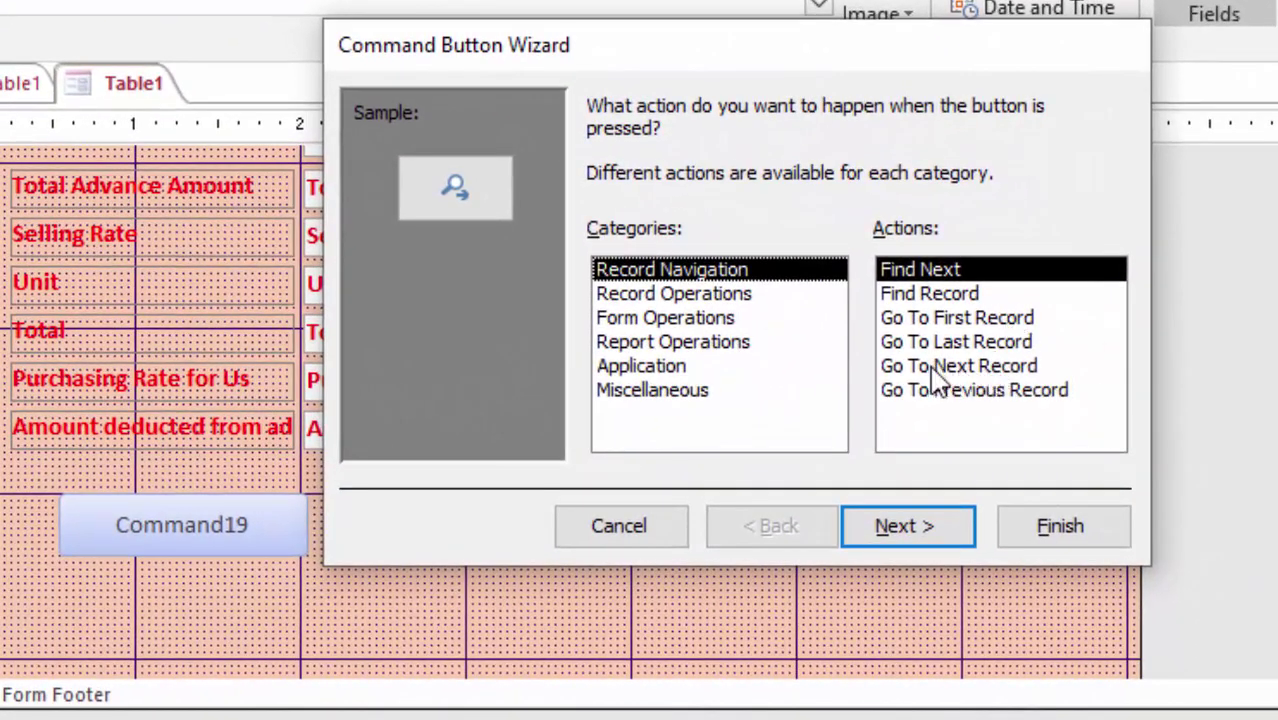
{"action": "left_click", "coordinate": [939, 367]}
{"action": "left_click", "coordinate": [947, 530]}
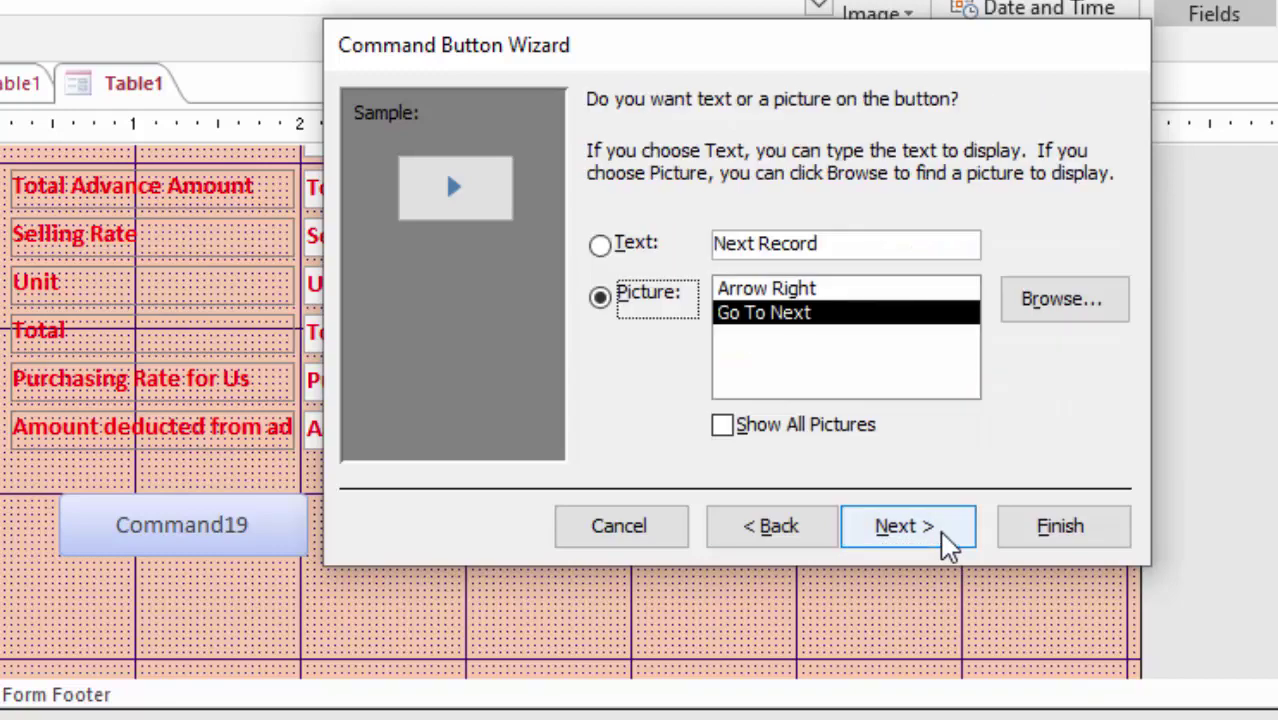
{"action": "left_click", "coordinate": [630, 243]}
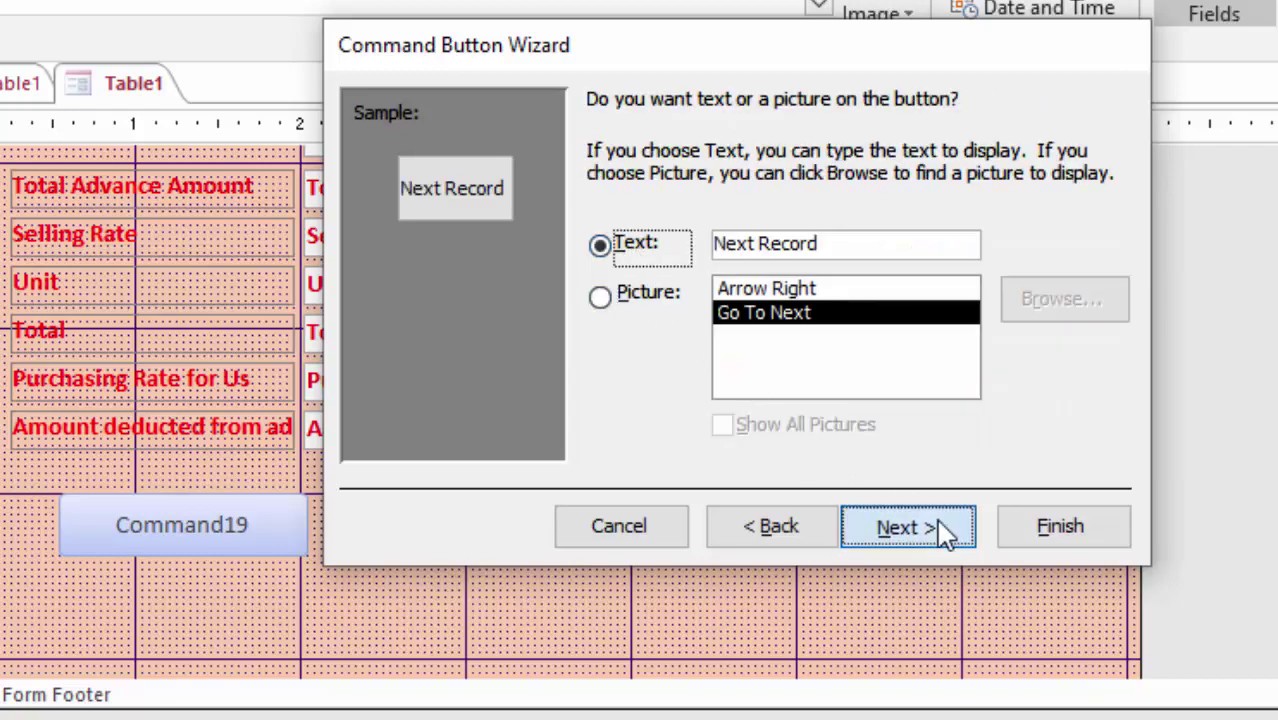
{"action": "left_click", "coordinate": [880, 528]}
{"action": "left_click", "coordinate": [1088, 540]}
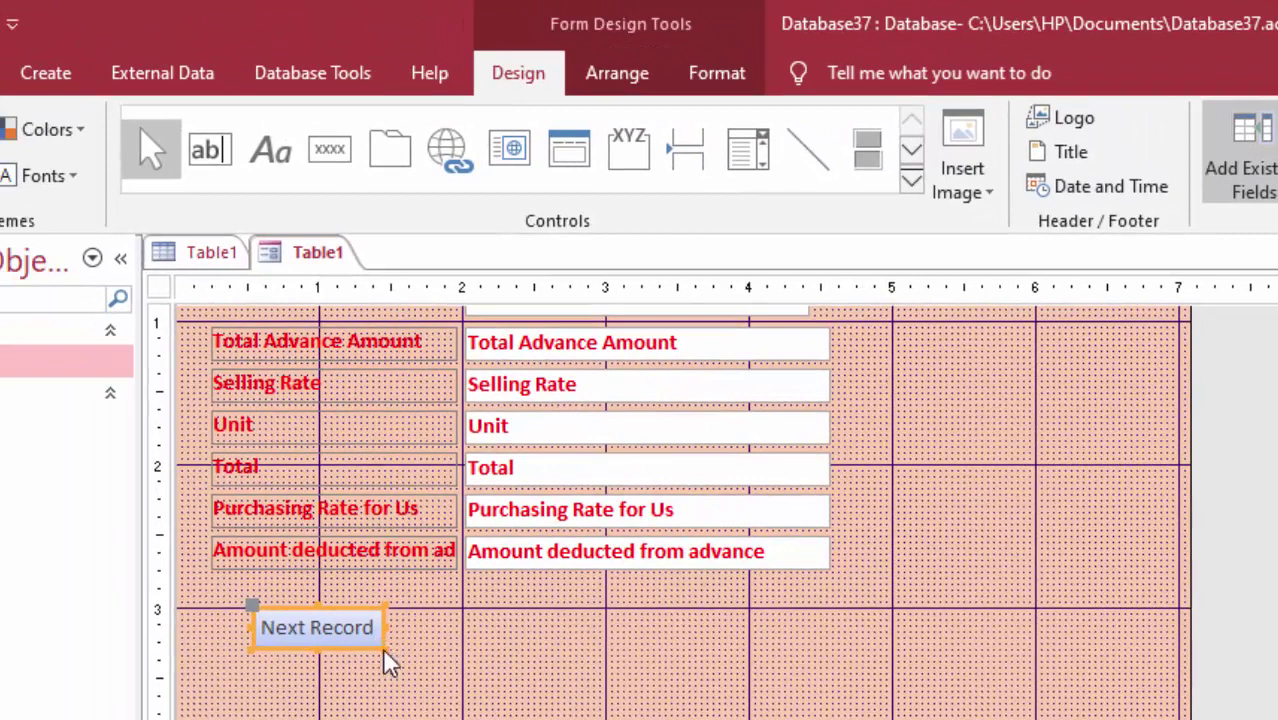
- Enlarge the Next Record button and draw a second button to its right
{"action": "left_click_drag", "start_coordinate": [384, 650], "coordinate": [428, 662]}
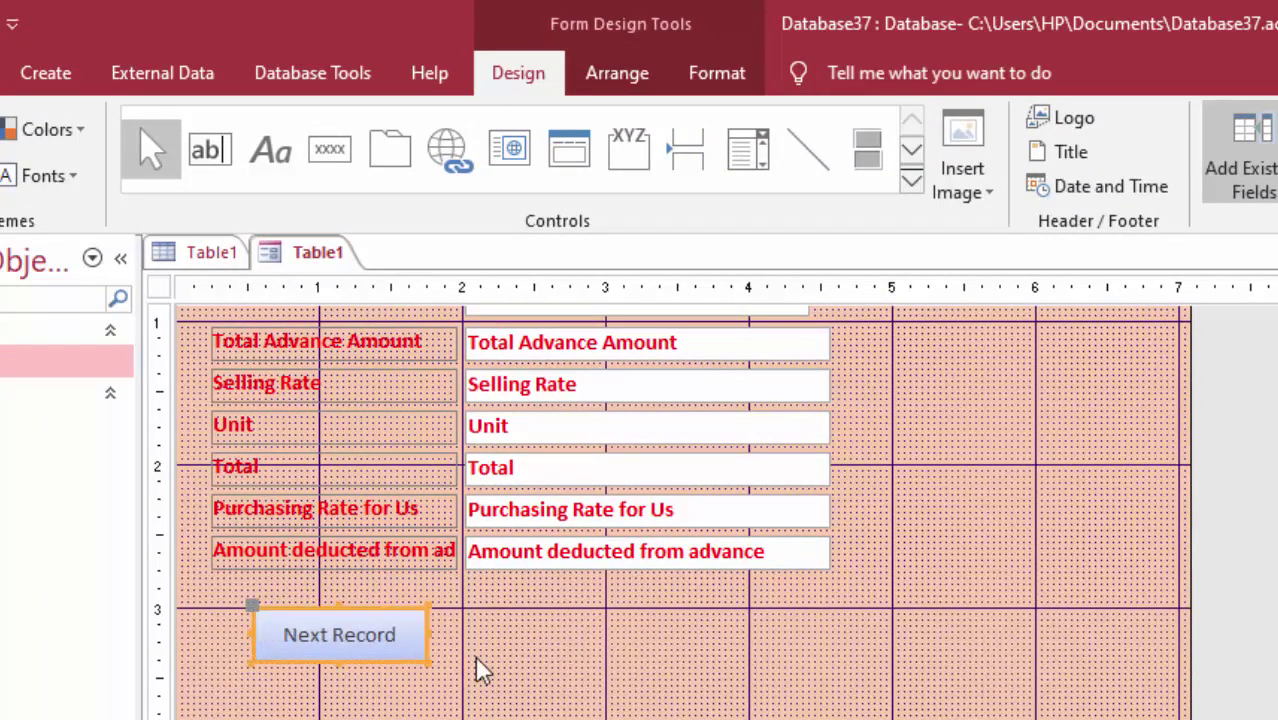
{"action": "left_click", "coordinate": [331, 150]}
{"action": "left_click_drag", "start_coordinate": [498, 612], "coordinate": [690, 672]}
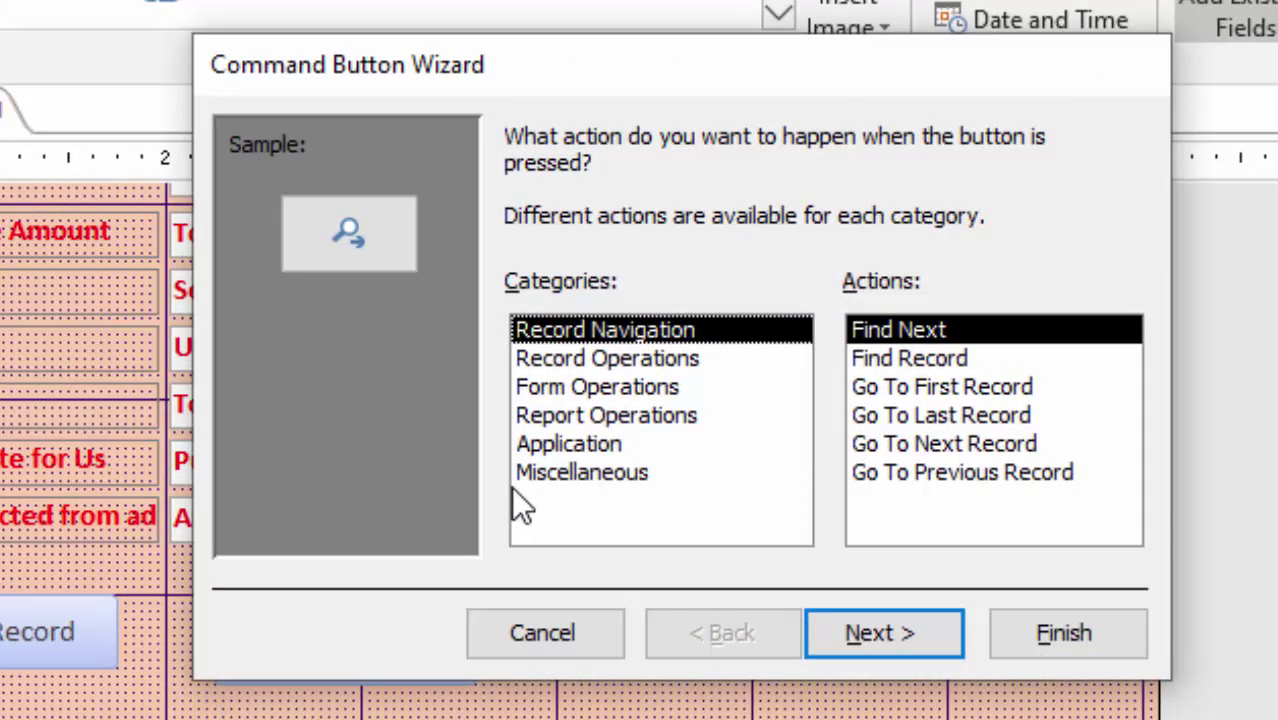
- Make the new button a text-faced Add Record button using Add New Record
{"action": "left_click", "coordinate": [588, 366]}
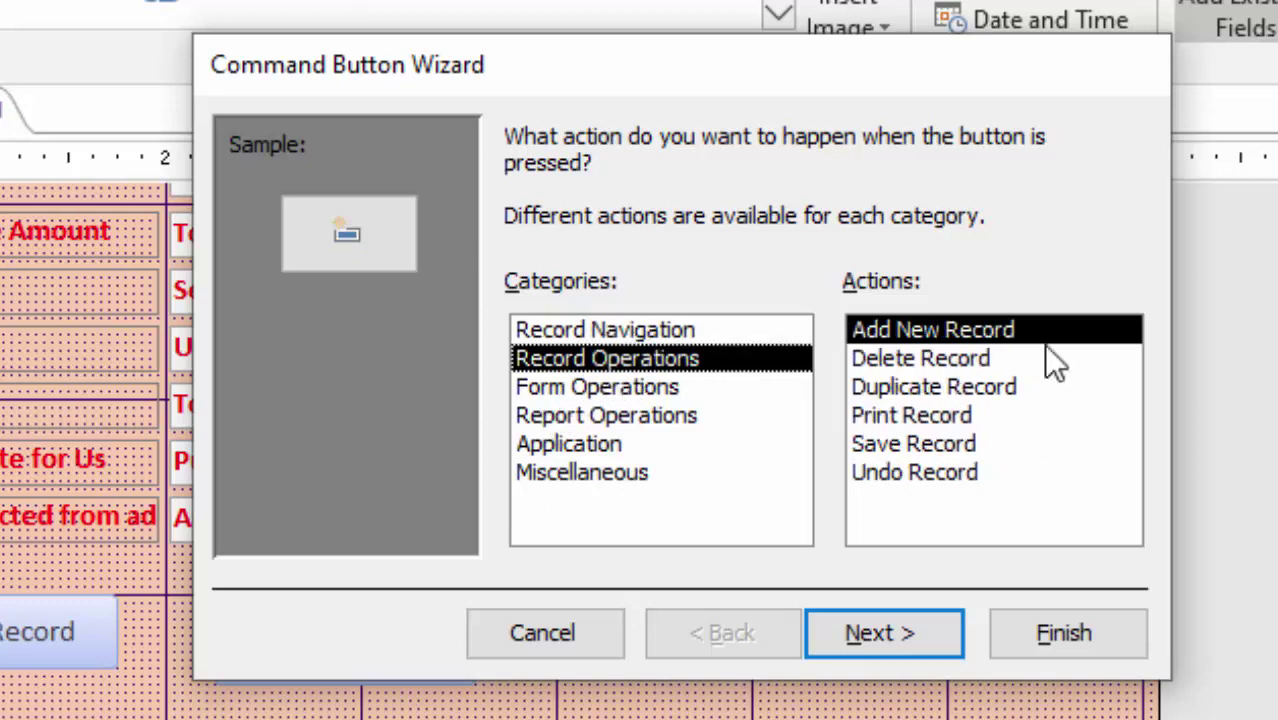
{"action": "left_click", "coordinate": [914, 643]}
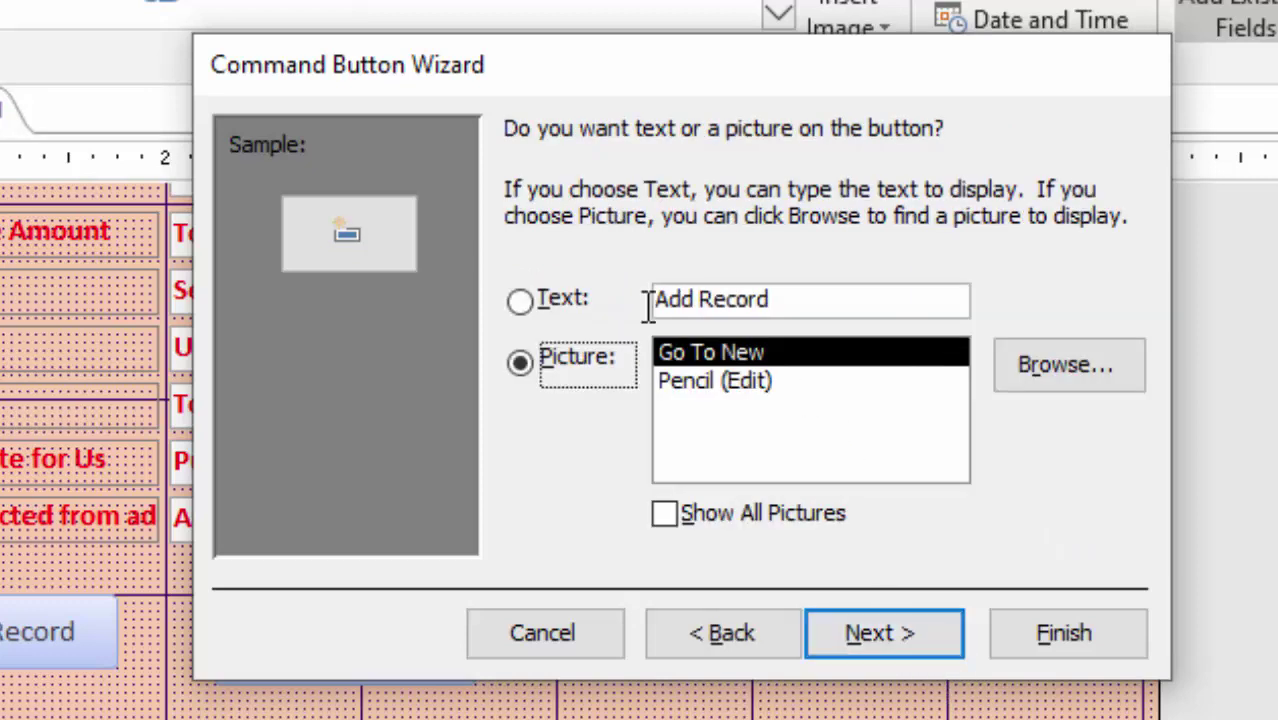
{"action": "left_click", "coordinate": [570, 298]}
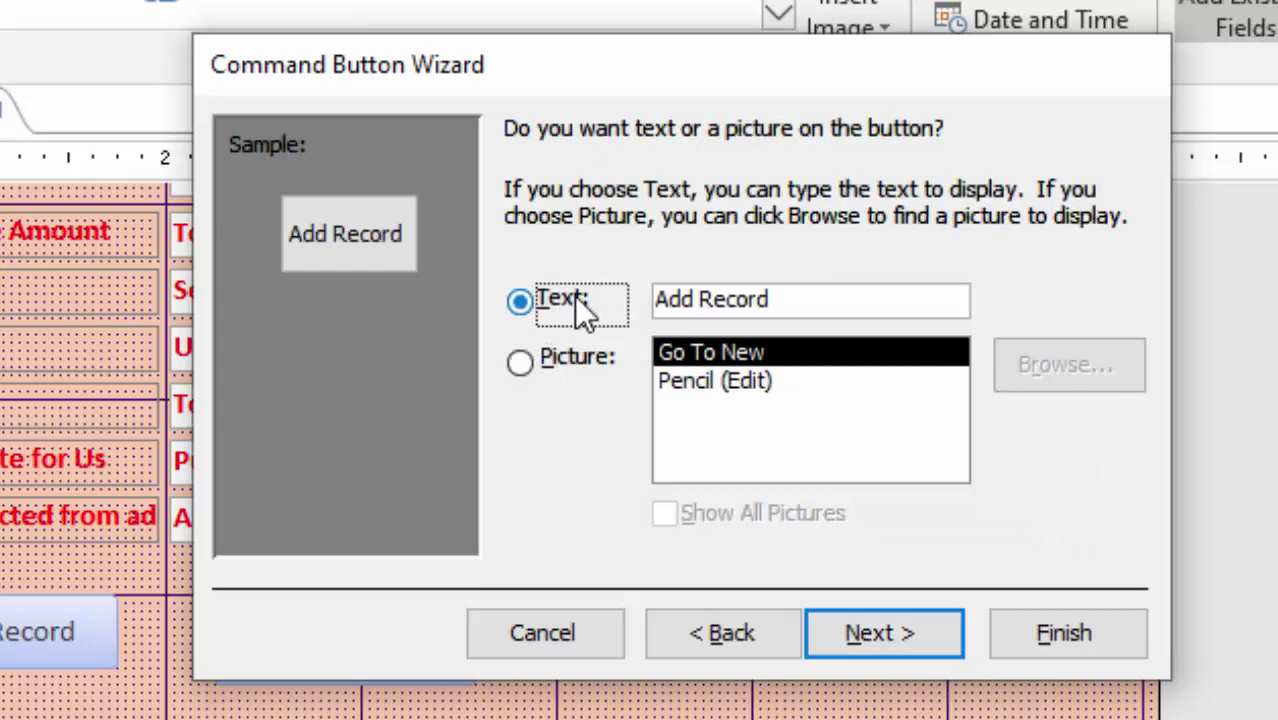
{"action": "left_click", "coordinate": [922, 634]}
{"action": "left_click", "coordinate": [1064, 628]}
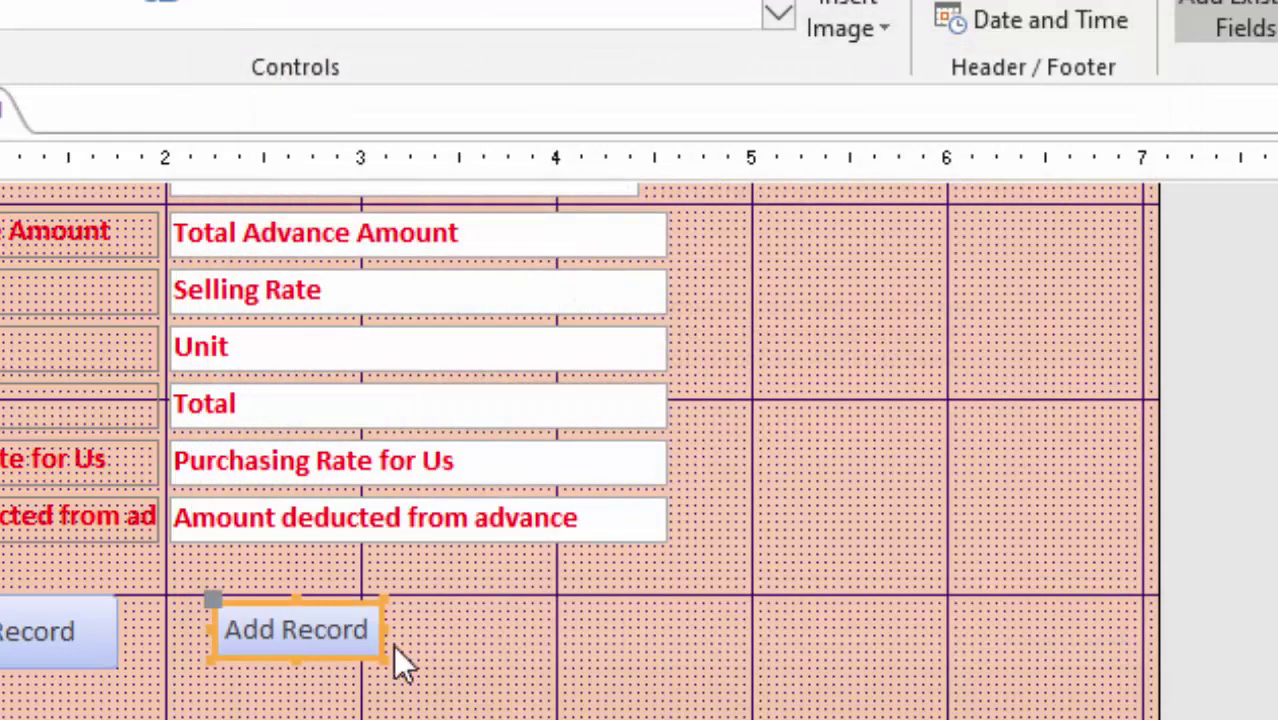
- Enlarge Add Record, align it with Next Record, and draw a third button beside it
{"action": "left_click_drag", "start_coordinate": [383, 648], "coordinate": [403, 669]}
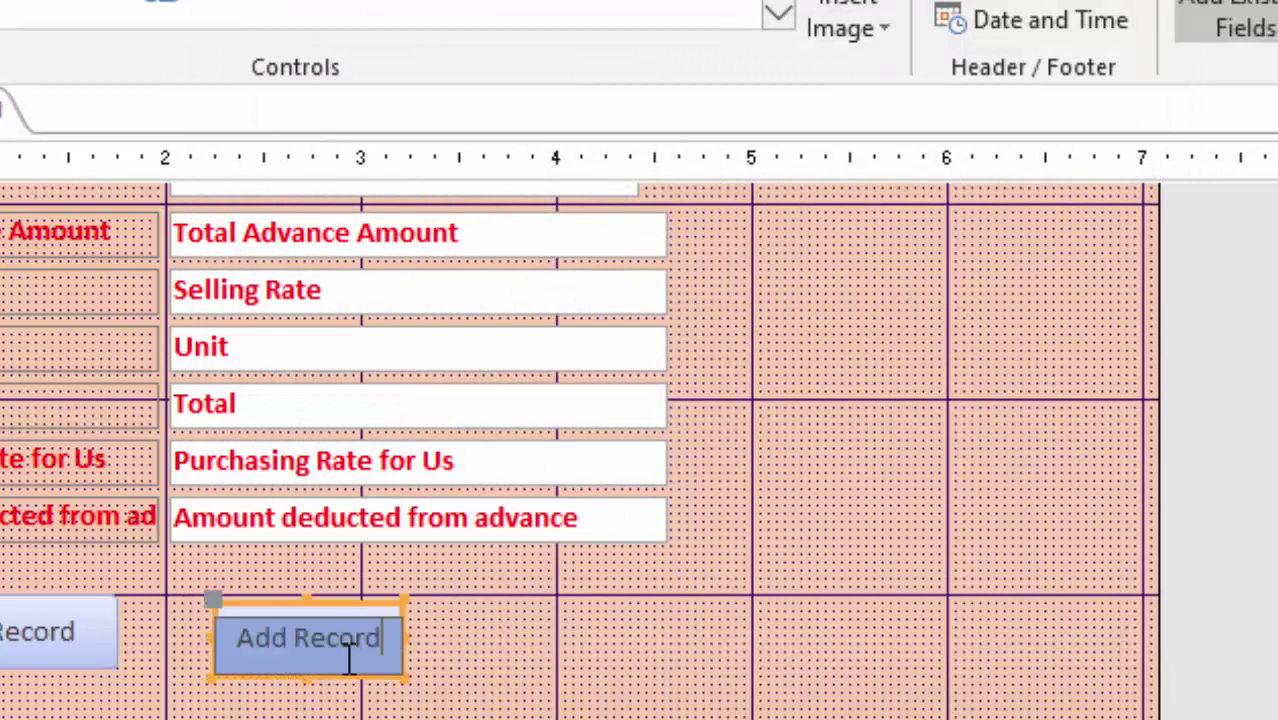
{"action": "left_click", "coordinate": [480, 712]}
{"action": "mouse_move", "coordinate": [350, 661]}
{"action": "left_mouse_down"}
{"action": "mouse_move", "coordinate": [368, 628]}
{"action": "mouse_move", "coordinate": [338, 648]}
{"action": "mouse_move", "coordinate": [400, 668]}
{"action": "left_mouse_up"}
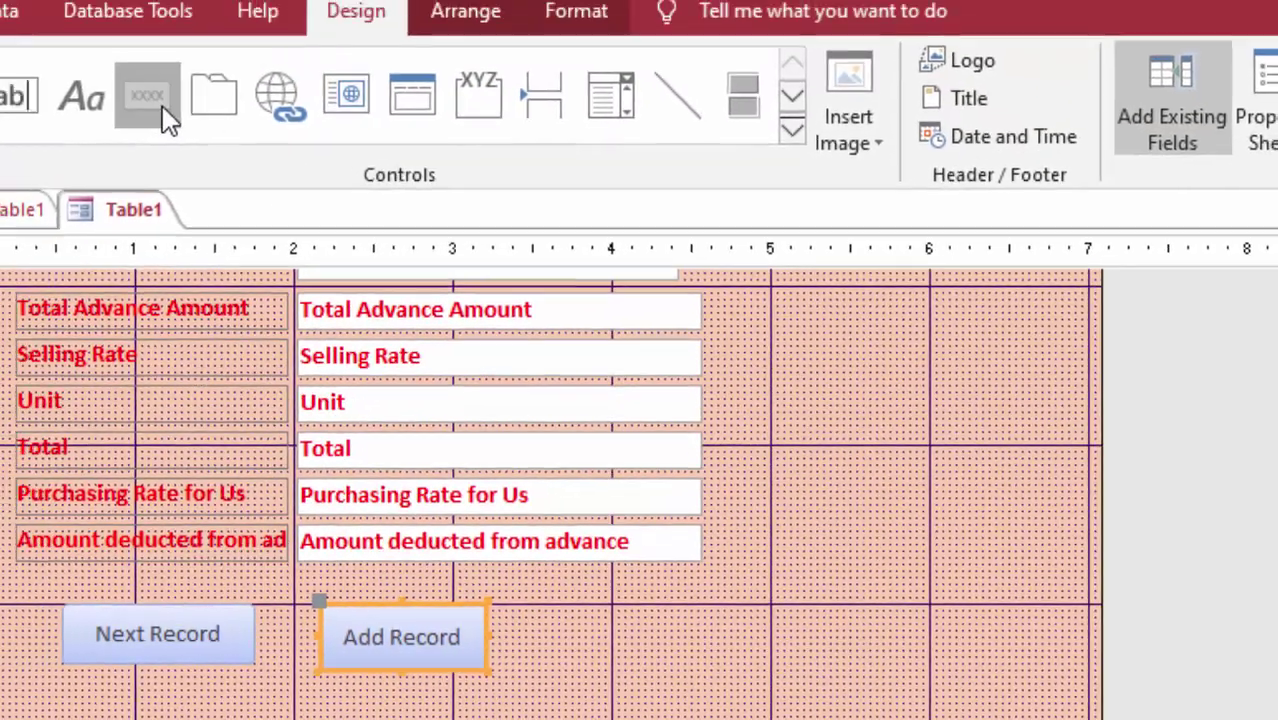
{"action": "left_click", "coordinate": [166, 110]}
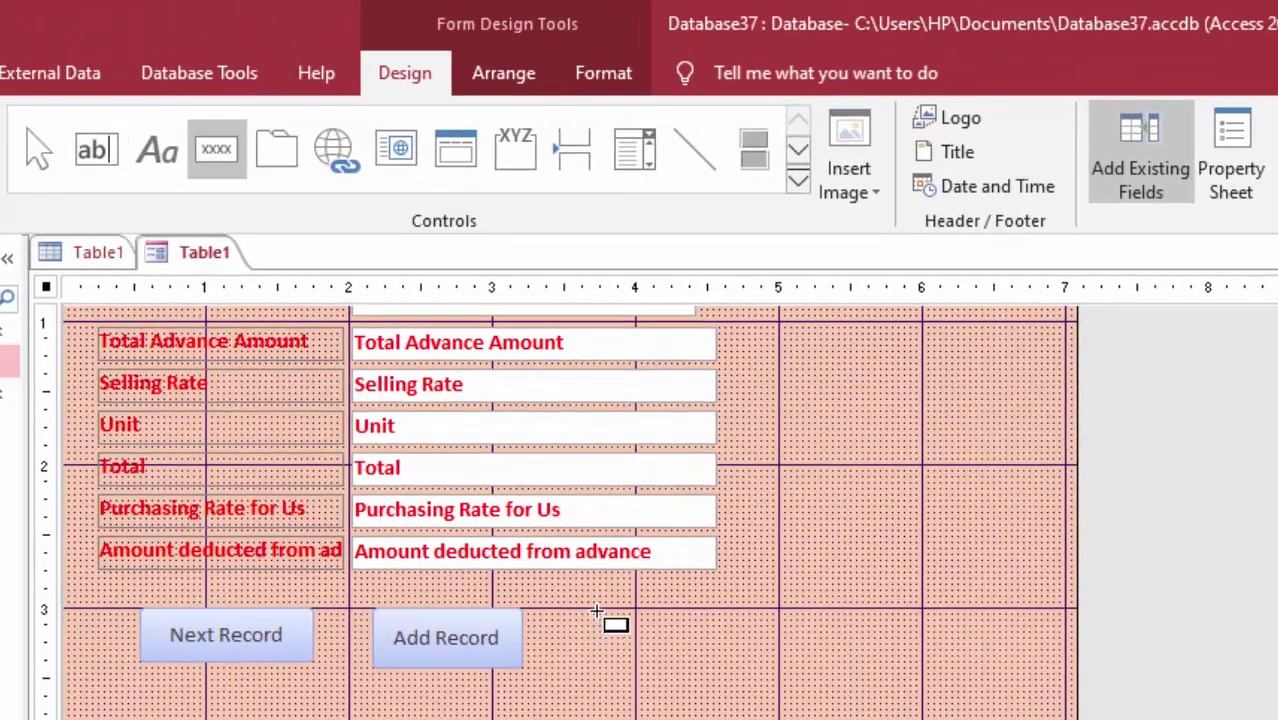
{"action": "left_click_drag", "start_coordinate": [600, 614], "coordinate": [770, 663]}
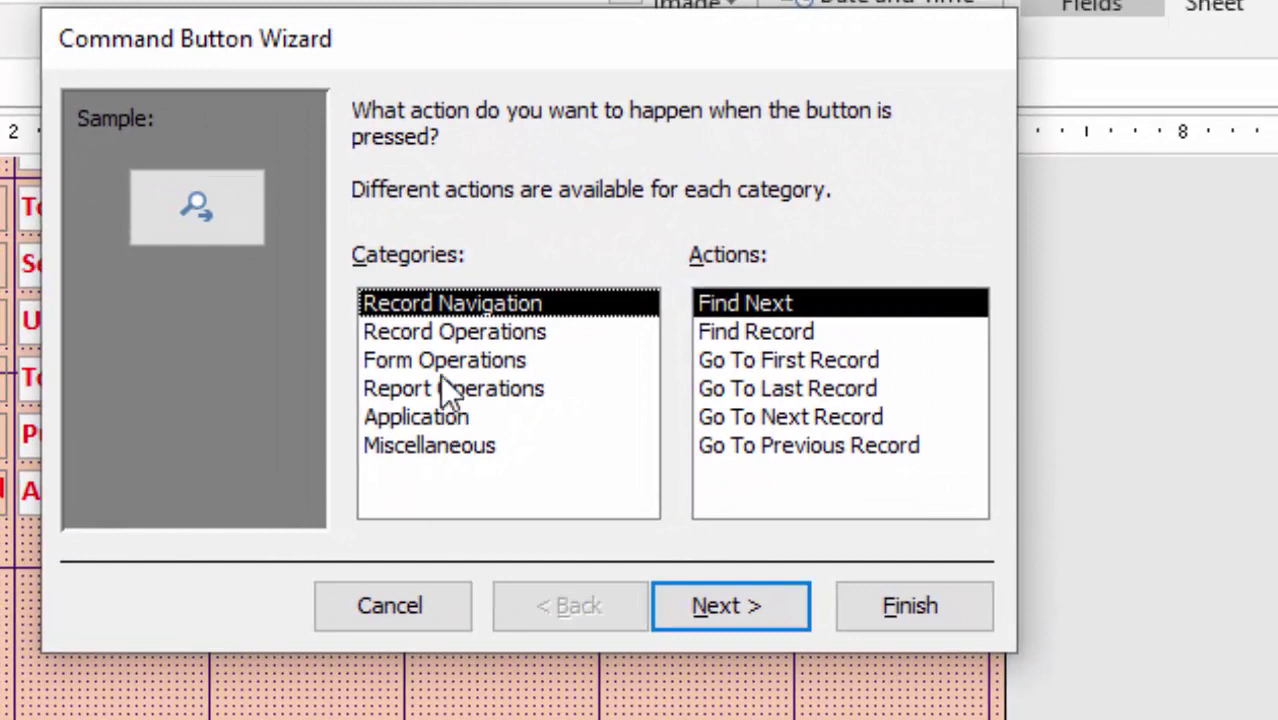
- Make the third button a text-faced Delete Record button that deletes the current record, then resize it
{"action": "left_click", "coordinate": [450, 334]}
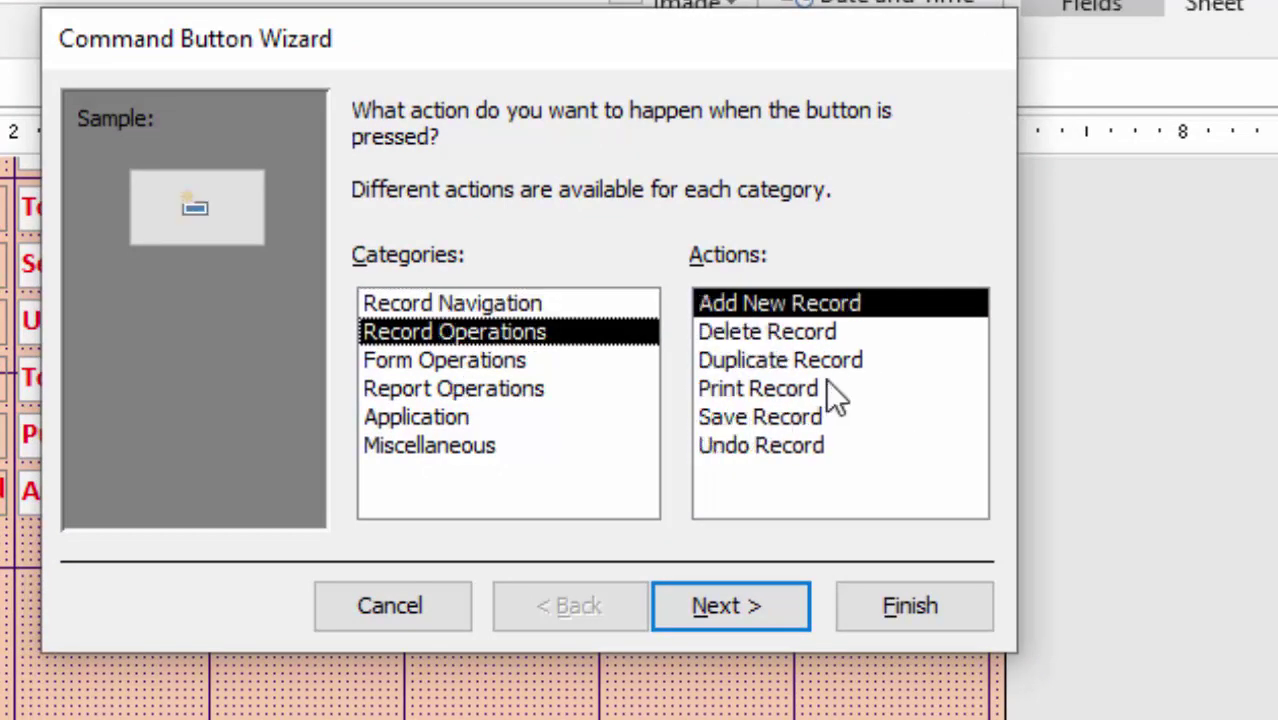
{"action": "left_click", "coordinate": [821, 336]}
{"action": "left_click", "coordinate": [756, 608]}
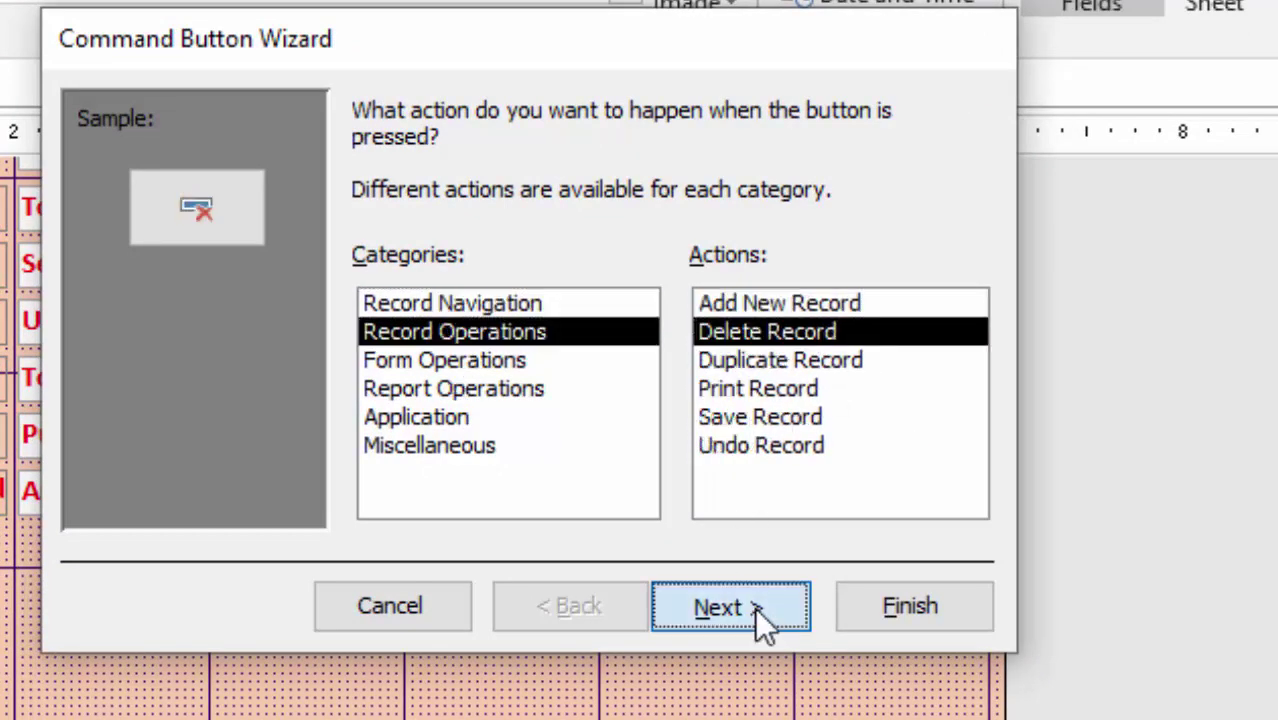
{"action": "left_click", "coordinate": [419, 272]}
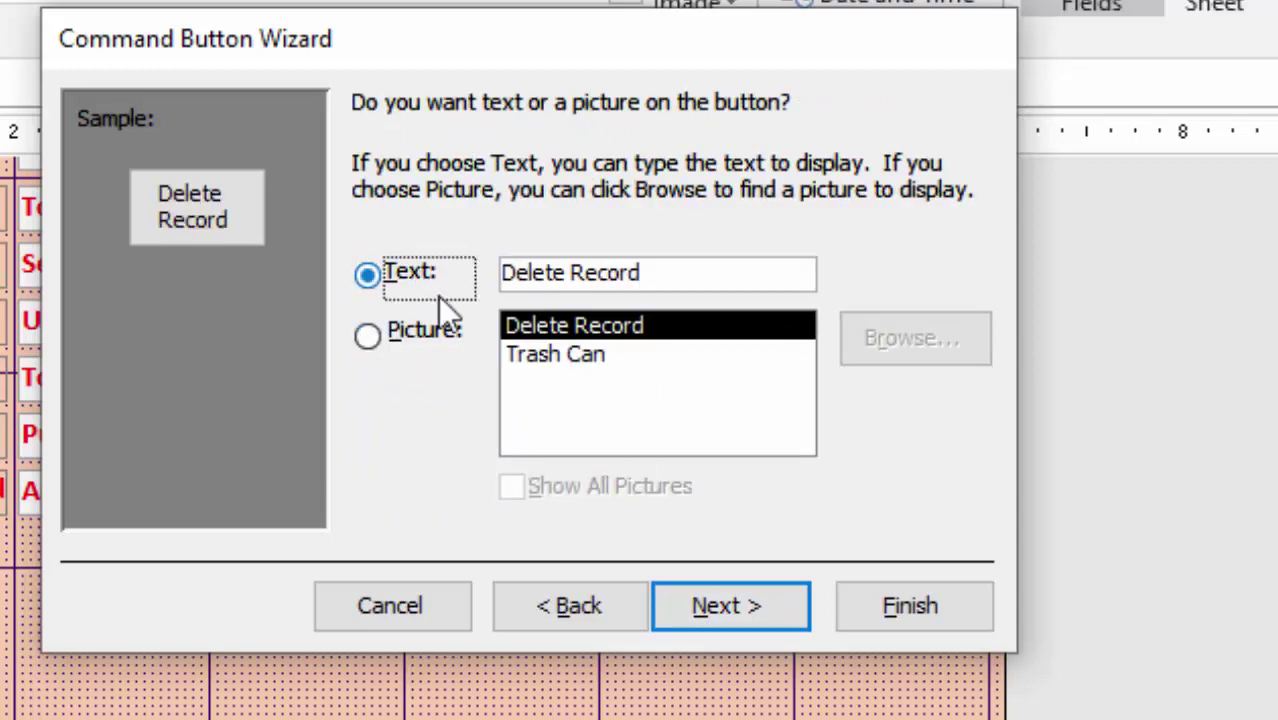
{"action": "left_click", "coordinate": [756, 607]}
{"action": "left_click", "coordinate": [955, 608]}
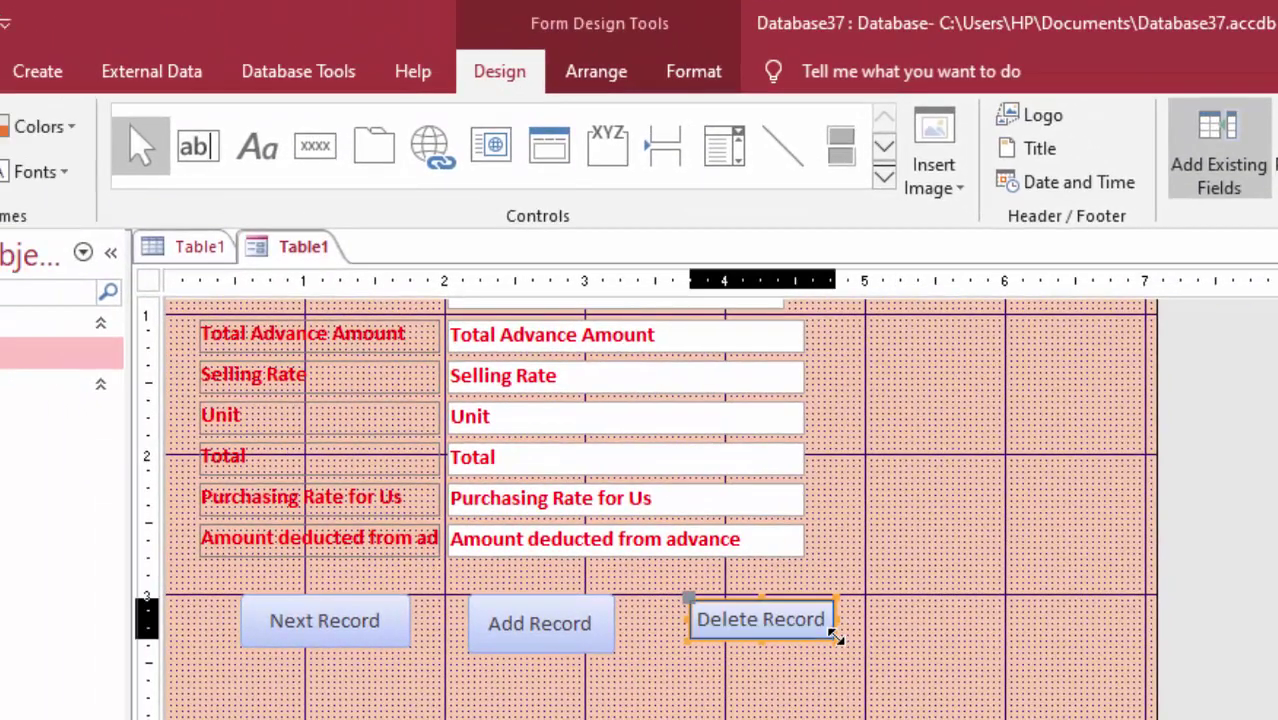
{"action": "mouse_move", "coordinate": [834, 641]}
{"action": "left_mouse_down"}
{"action": "mouse_move", "coordinate": [842, 653]}
{"action": "mouse_move", "coordinate": [801, 644]}
{"action": "mouse_move", "coordinate": [843, 655]}
{"action": "left_mouse_up"}
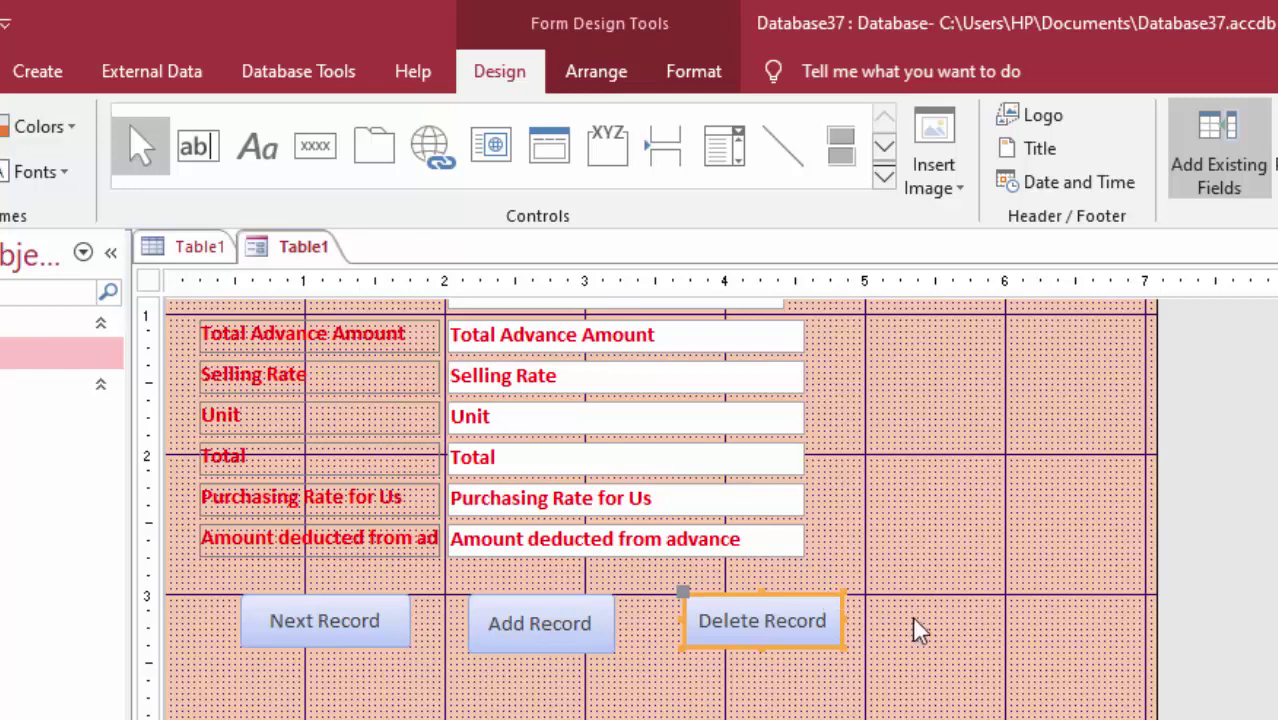
{"action": "scroll", "coordinate": [915, 625], "scroll_direction": "up", "scroll_amount": 5}
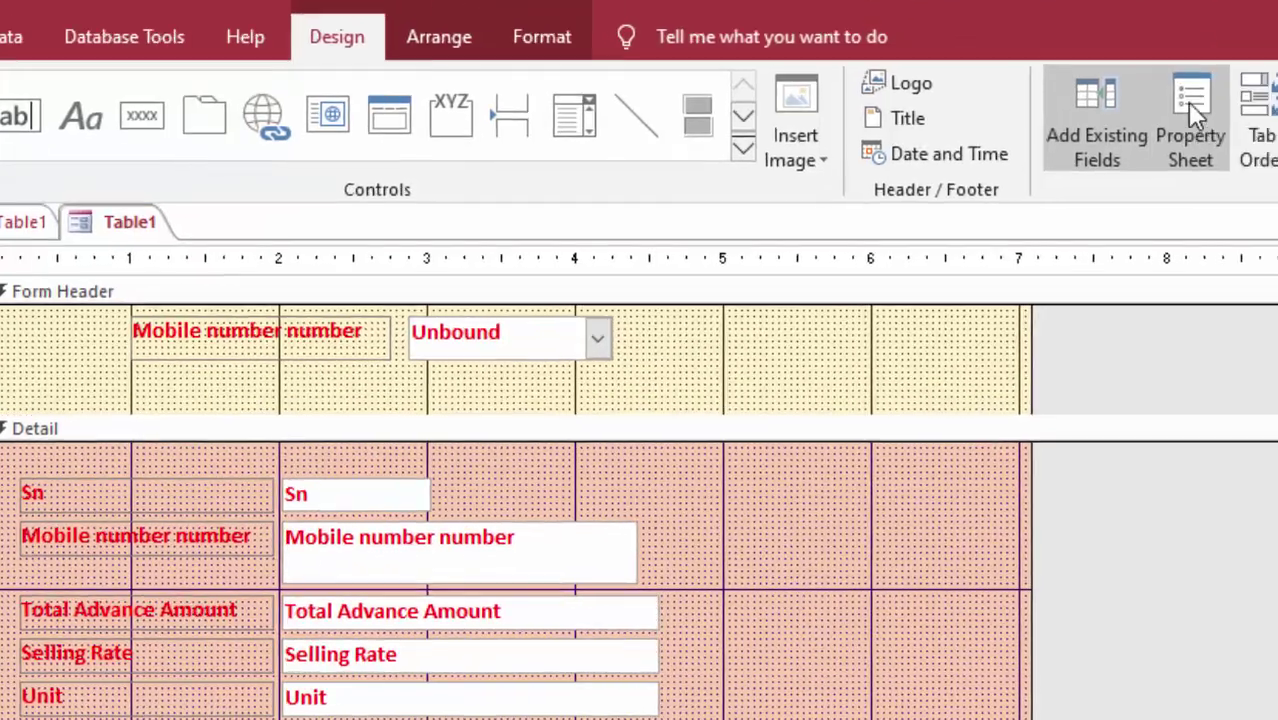
- Set the form's Pop Up property to Yes in the Property Sheet and open it in Form view
{"action": "left_click", "coordinate": [1275, 150]}
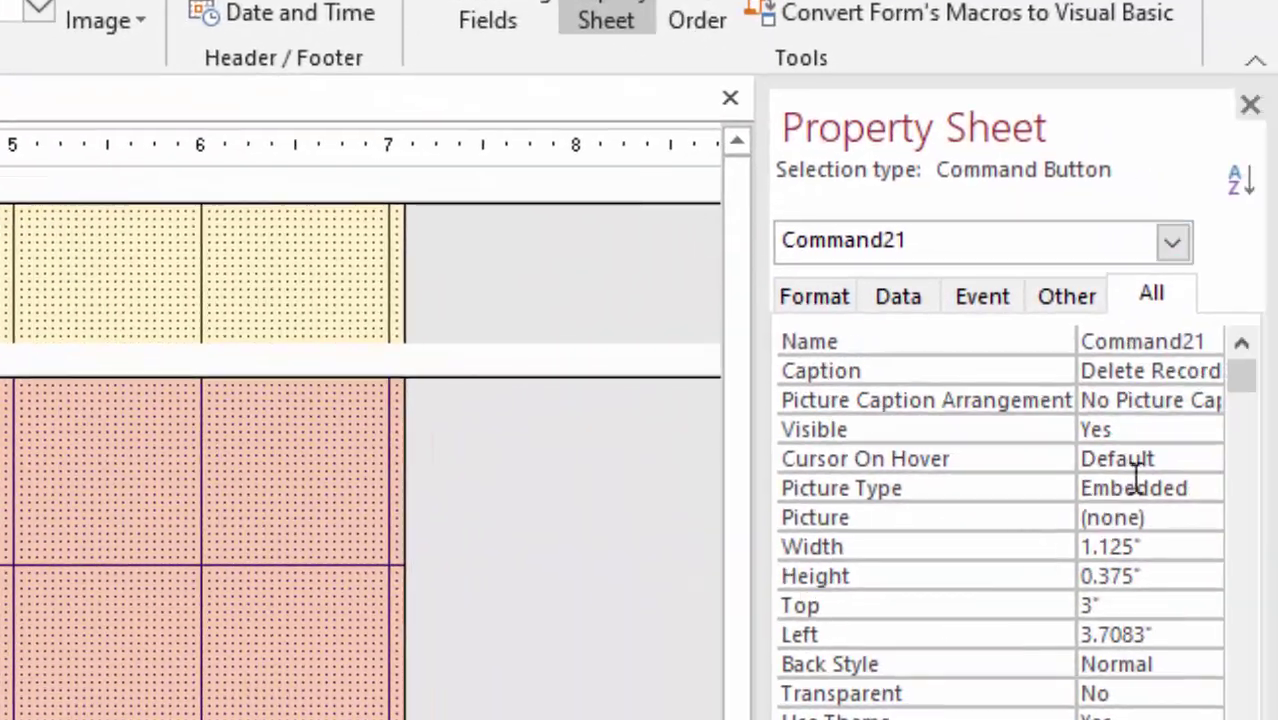
{"action": "left_click", "coordinate": [1170, 244]}
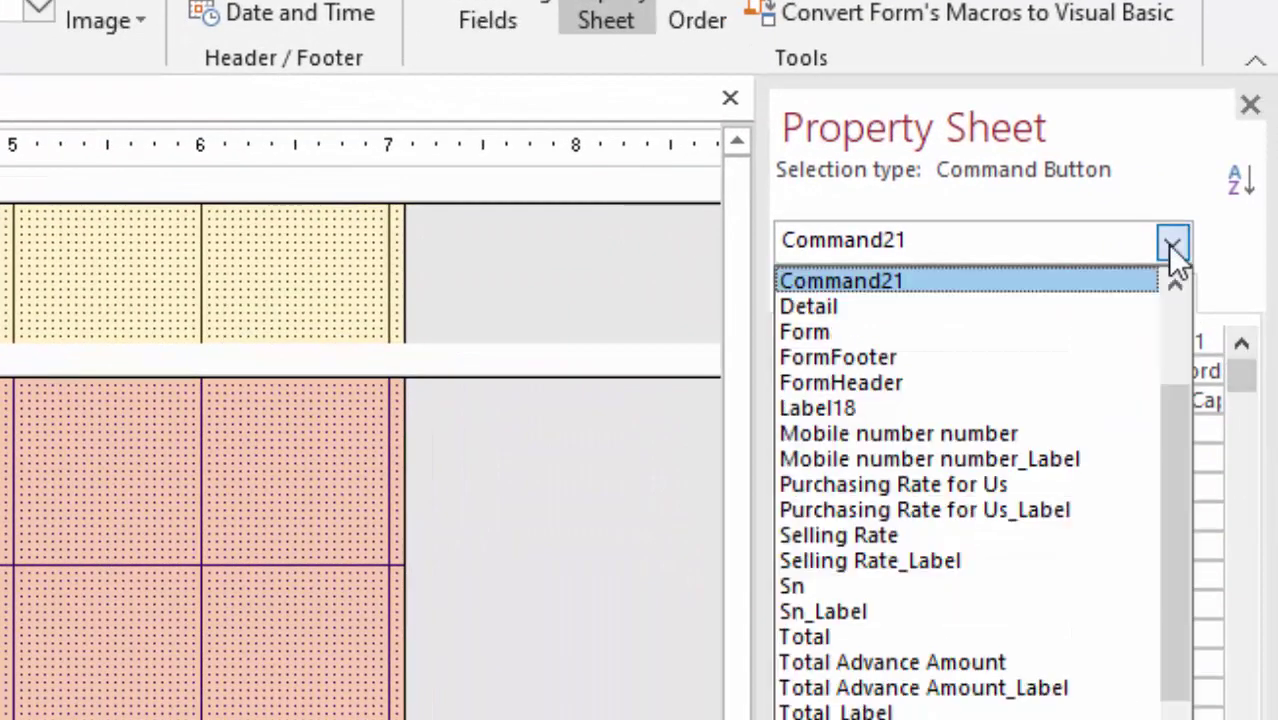
{"action": "left_click", "coordinate": [1048, 331]}
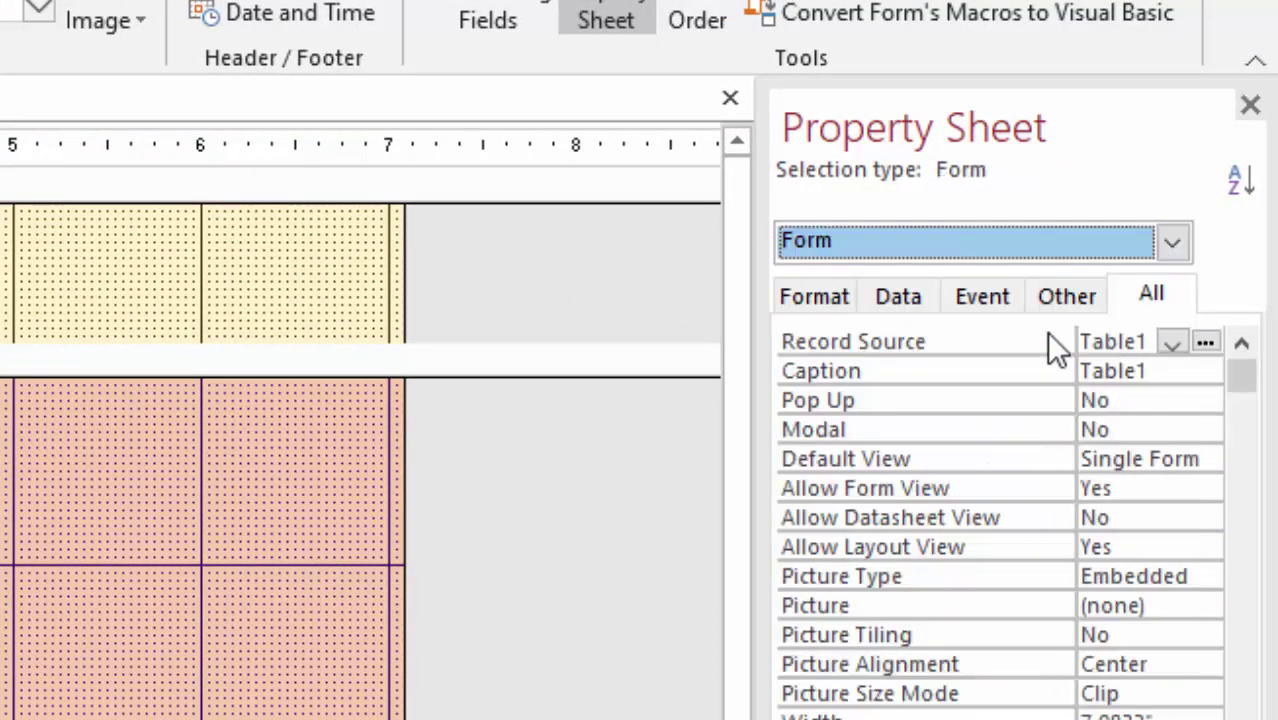
{"action": "left_click", "coordinate": [1160, 400]}
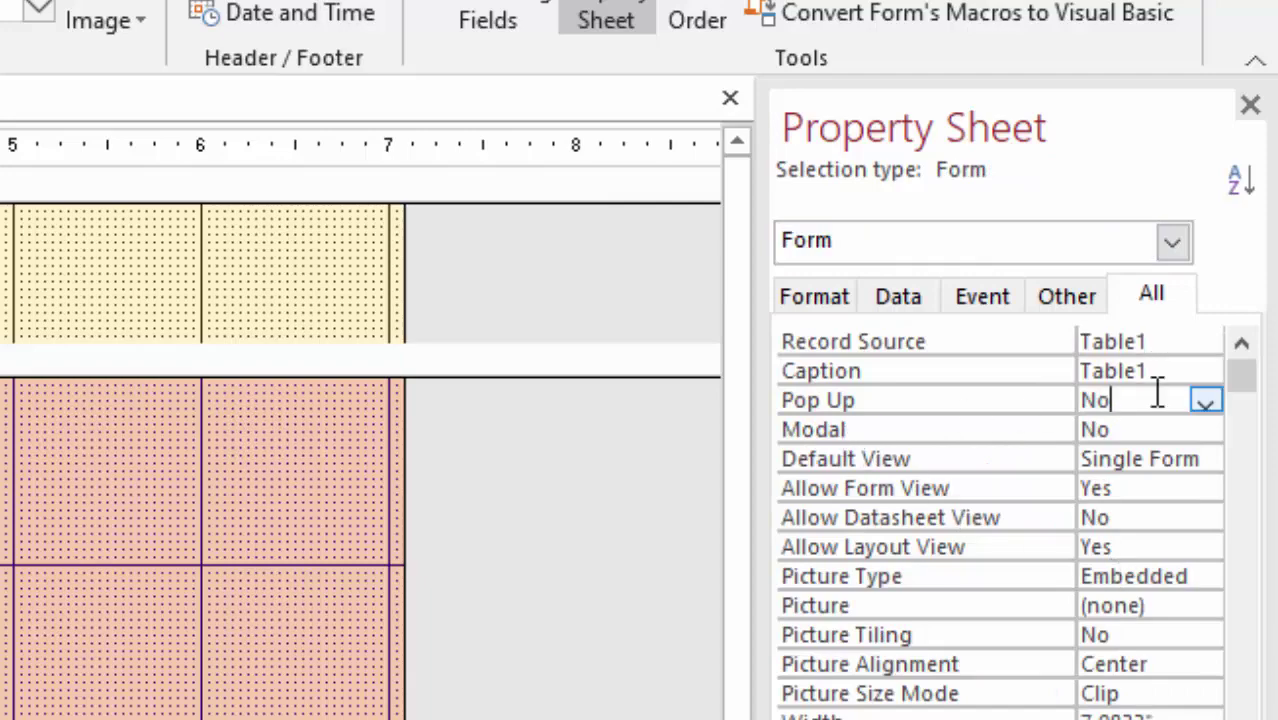
{"action": "left_click", "coordinate": [1206, 400]}
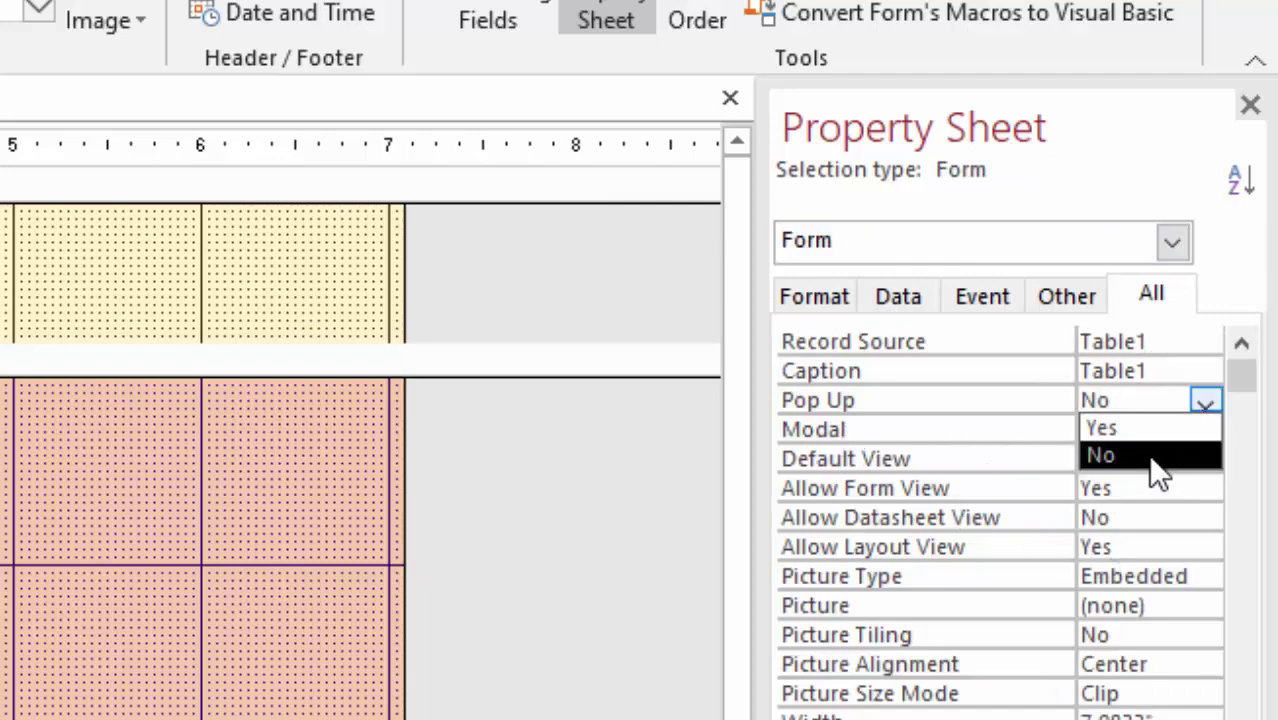
{"action": "left_click", "coordinate": [1138, 428]}
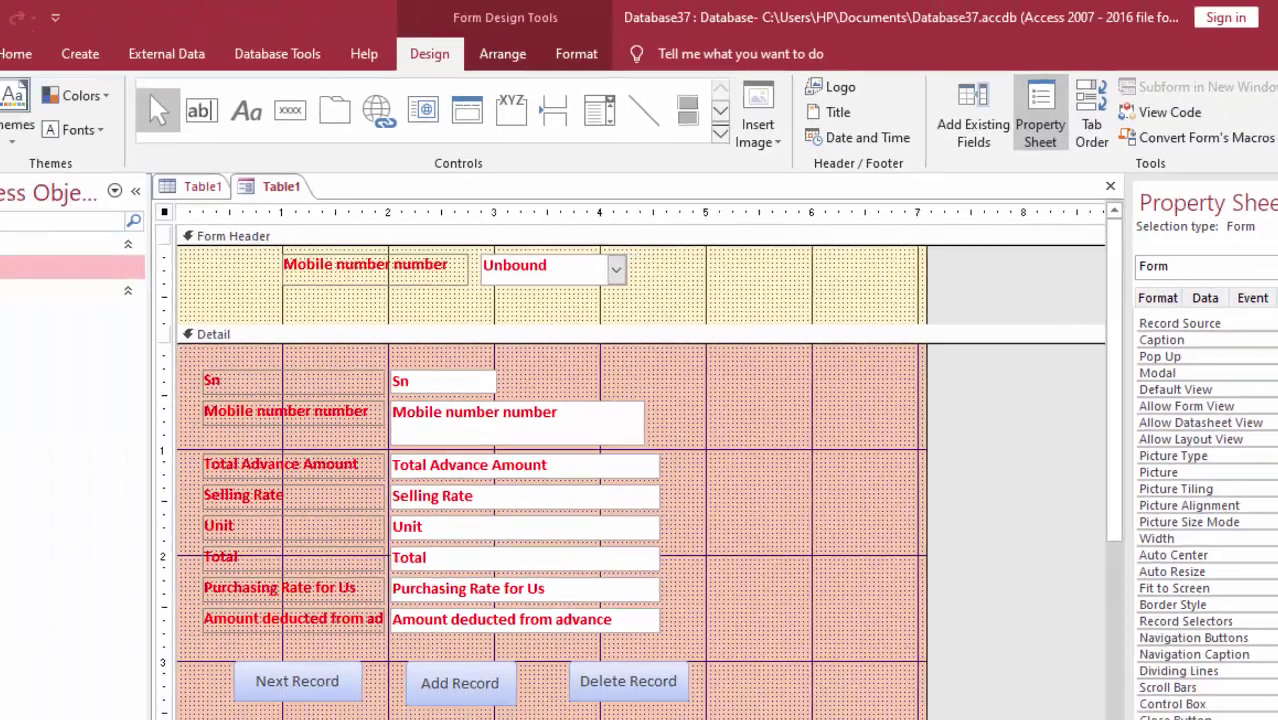
{"action": "left_click", "coordinate": [149, 91]}
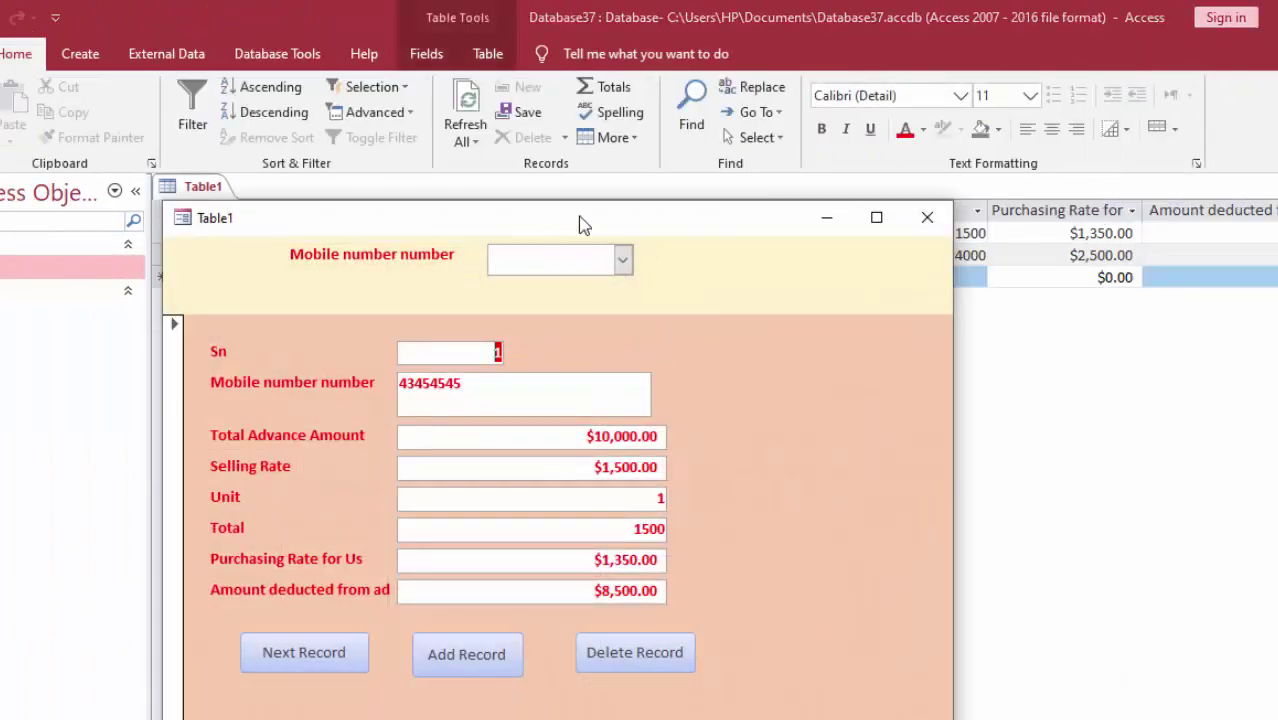
- Move the pop-up window and pick the second mobile number in the header lookup to show record 2
{"action": "left_click_drag", "start_coordinate": [583, 224], "coordinate": [500, 135]}
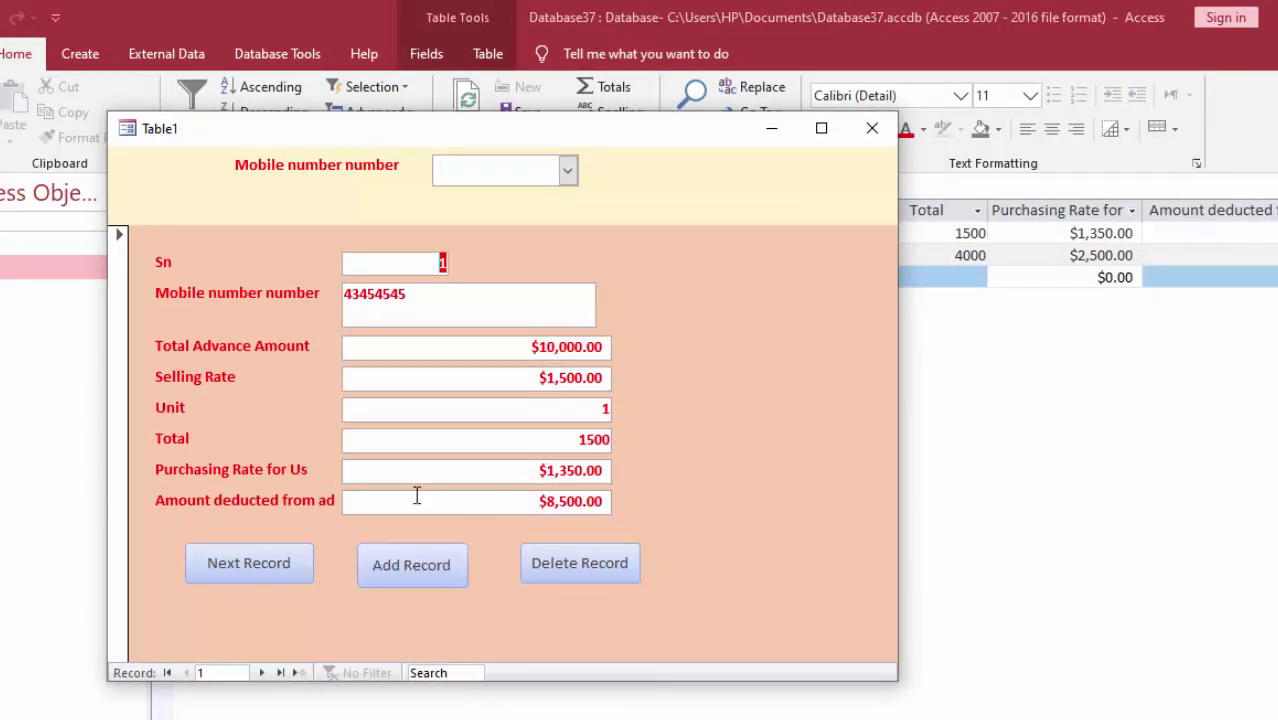
{"action": "left_click", "coordinate": [567, 170]}
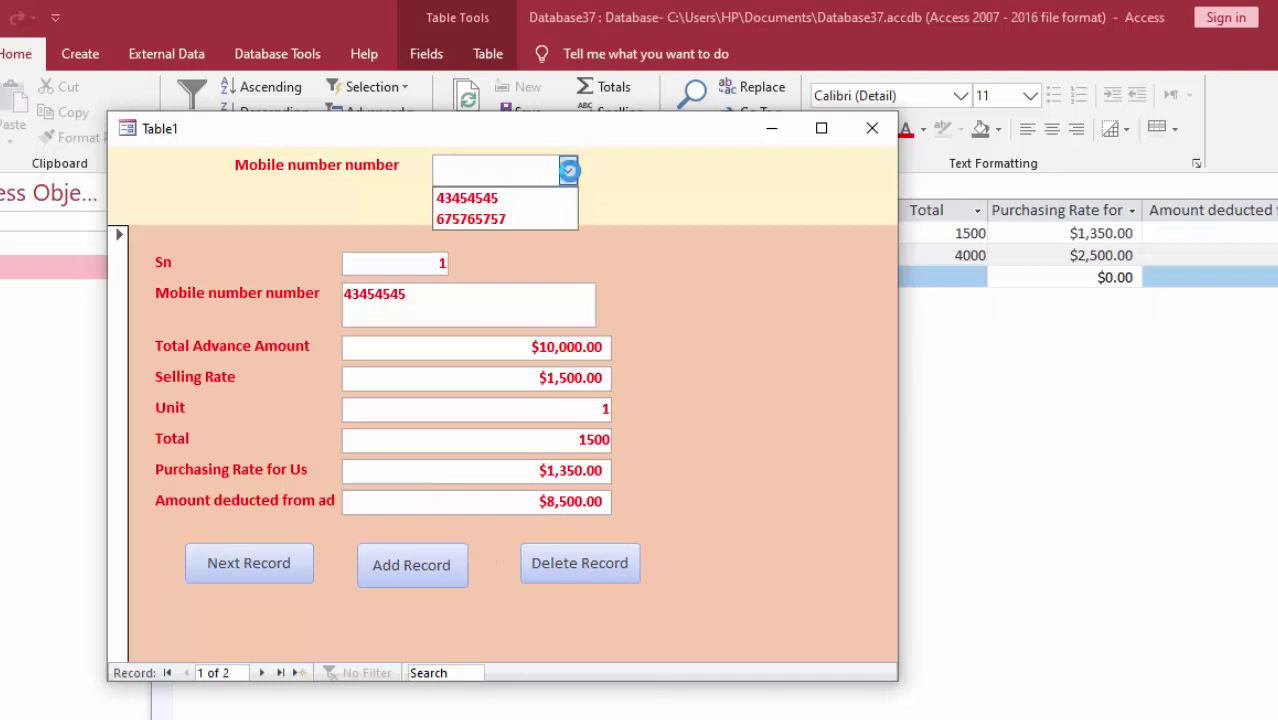
{"action": "left_click", "coordinate": [527, 220]}
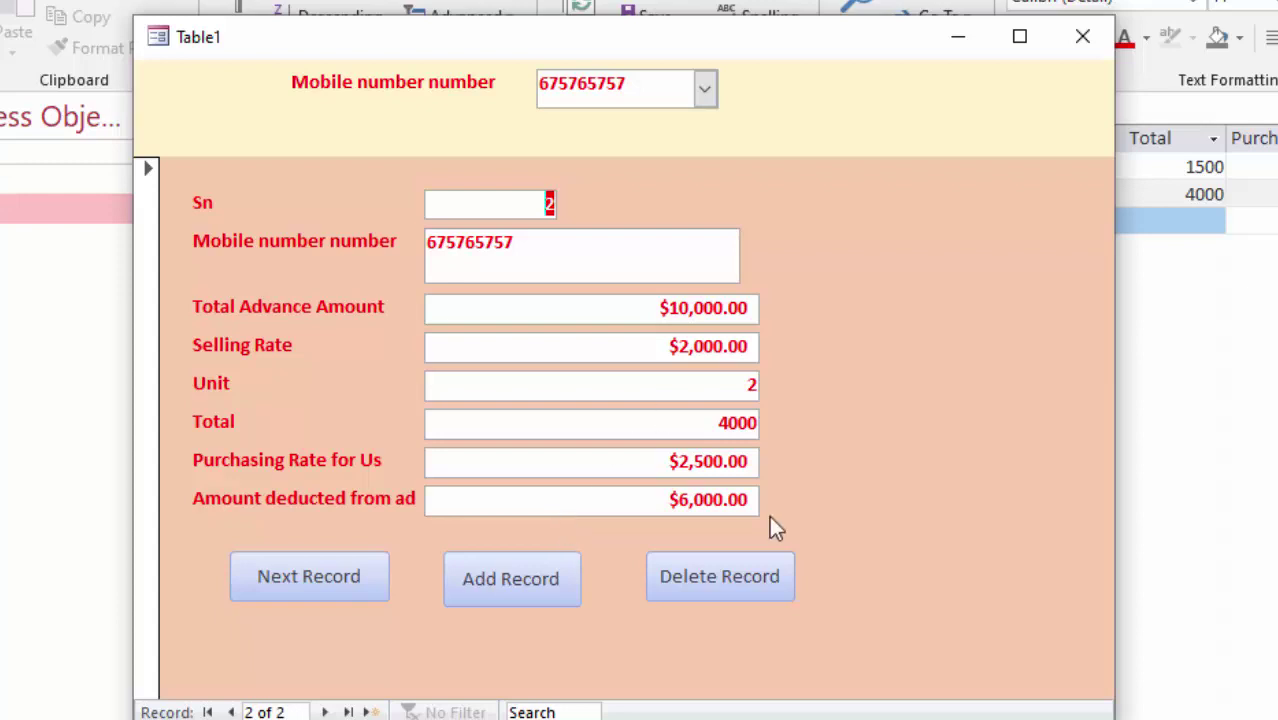
- Add a new record with a mobile number, selling rate $400.00 and 5 units
{"action": "left_click", "coordinate": [526, 583]}
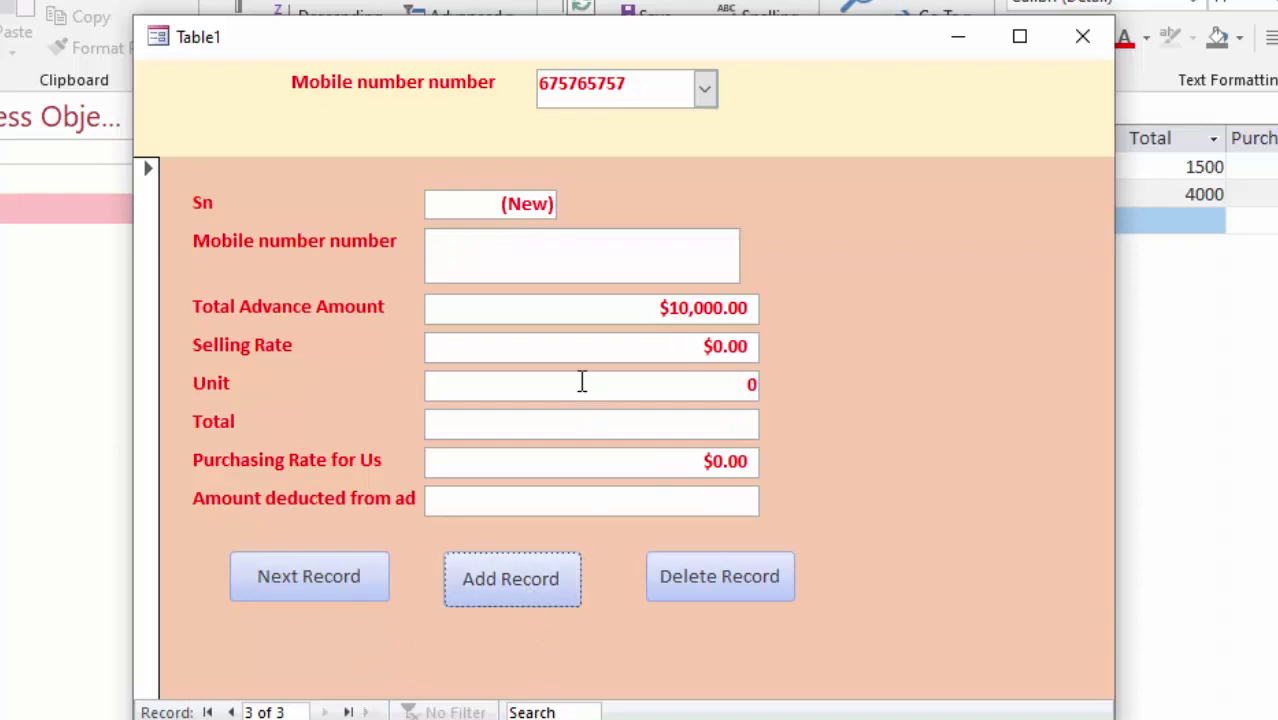
{"action": "left_click", "coordinate": [645, 262]}
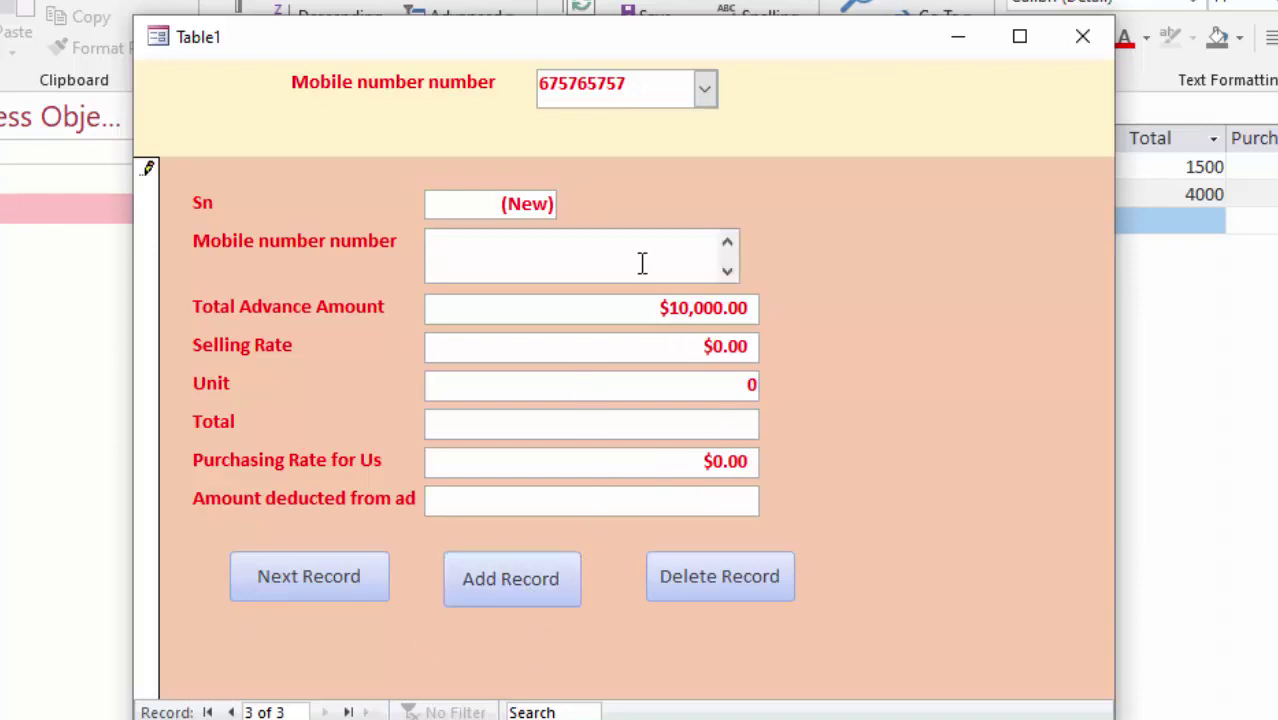
{"action": "type", "text": "5546757"}
{"action": "key", "text": "Tab"}
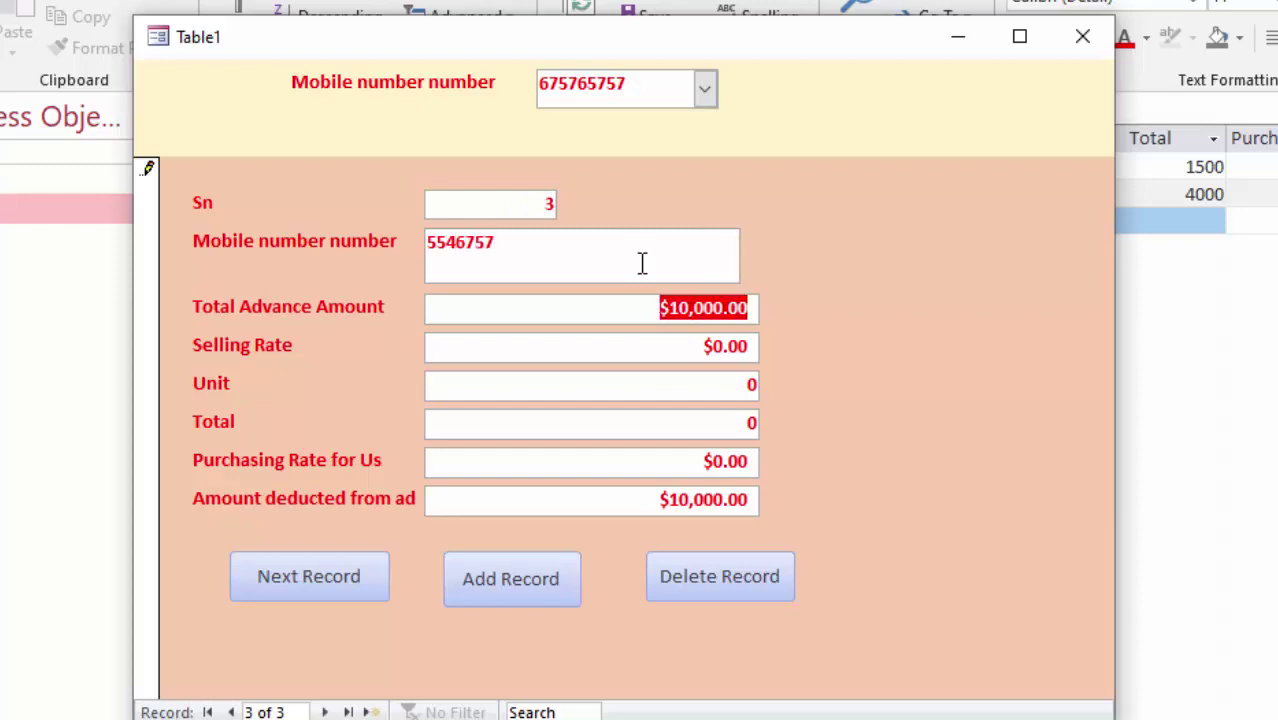
{"action": "key", "text": "Tab"}
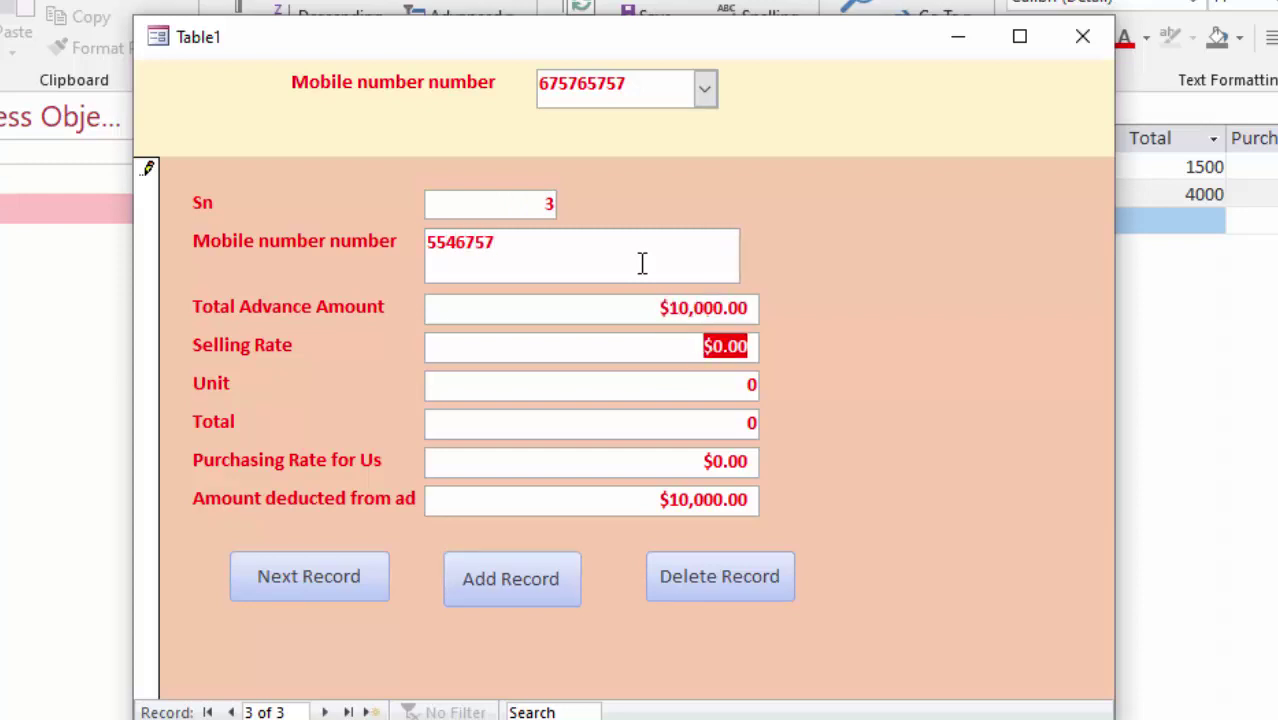
{"action": "type", "text": "4"}
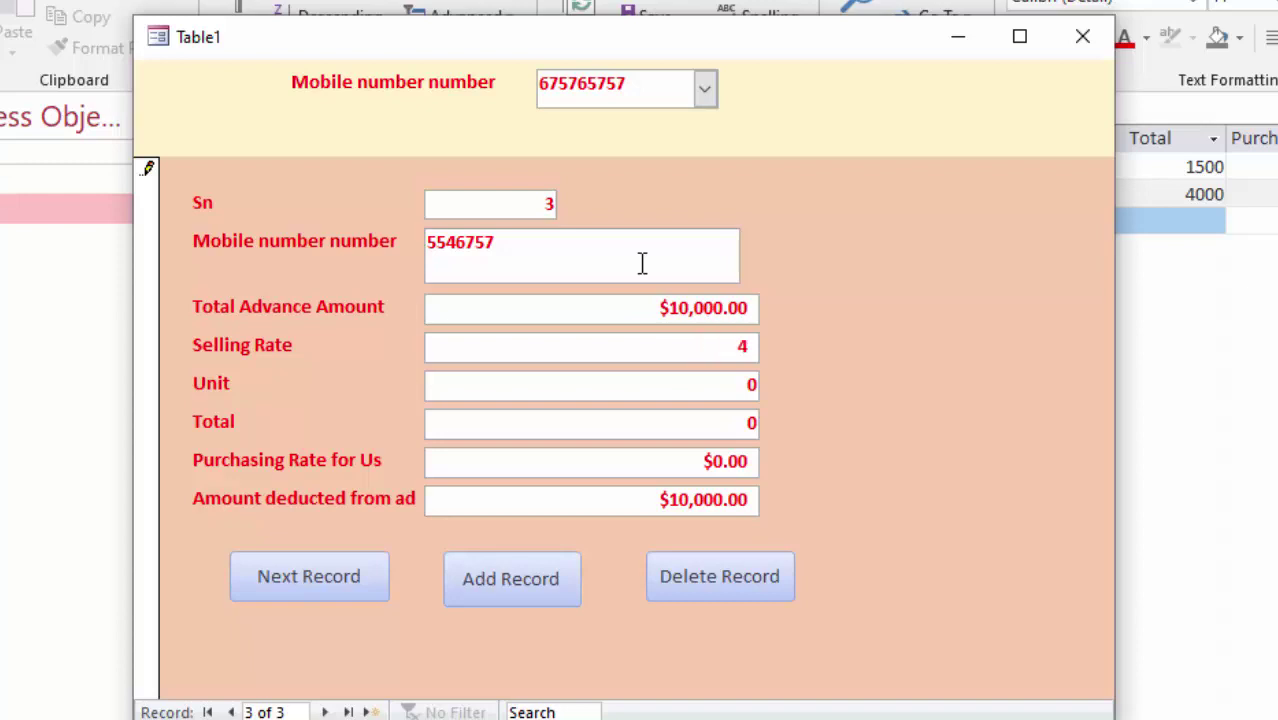
{"action": "key", "text": "Tab"}
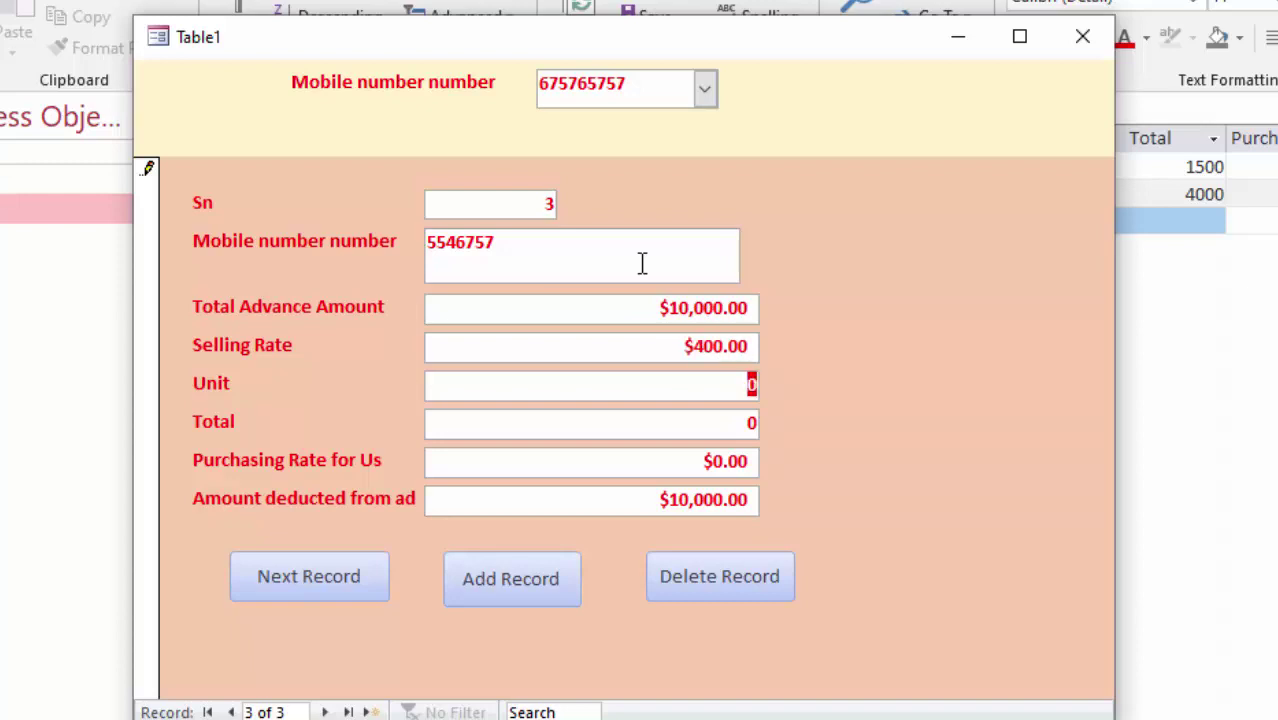
{"action": "type", "text": "5"}
{"action": "key", "text": "Tab"}
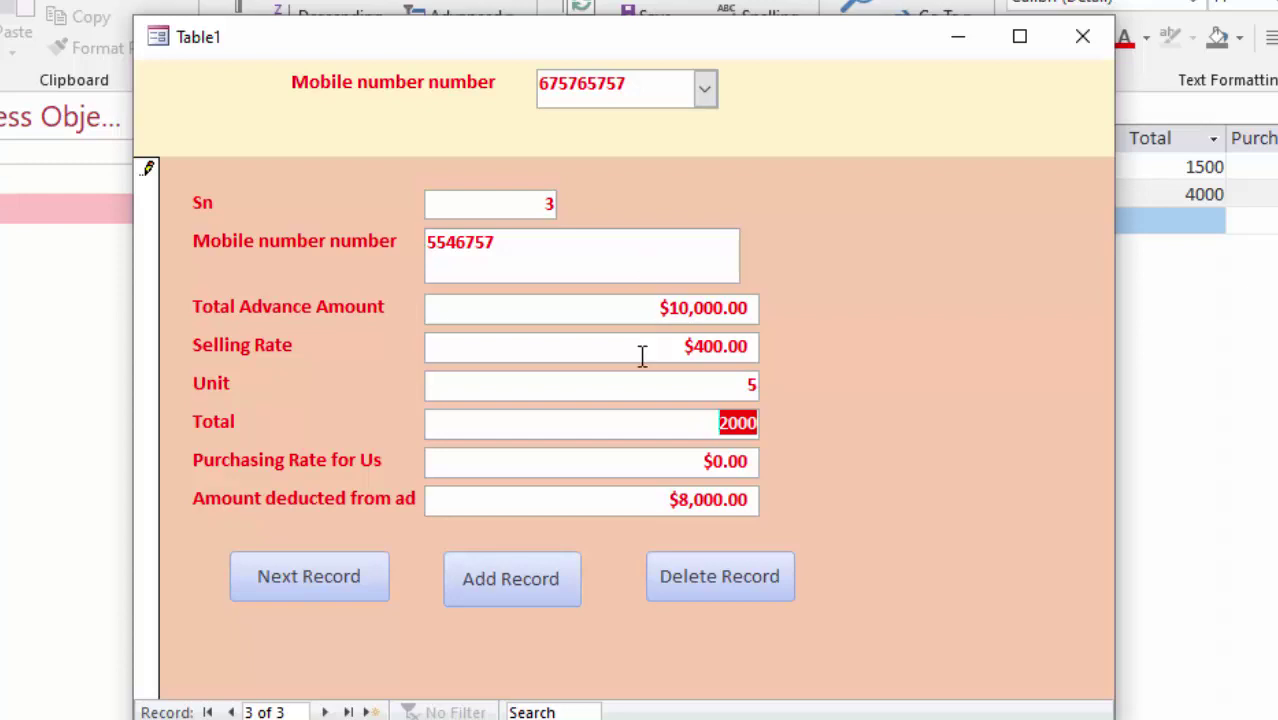
- Replace the purchasing rate with $300.00 and maximize the form window
{"action": "left_click", "coordinate": [706, 461]}
{"action": "left_click_drag", "start_coordinate": [704, 461], "coordinate": [752, 461]}
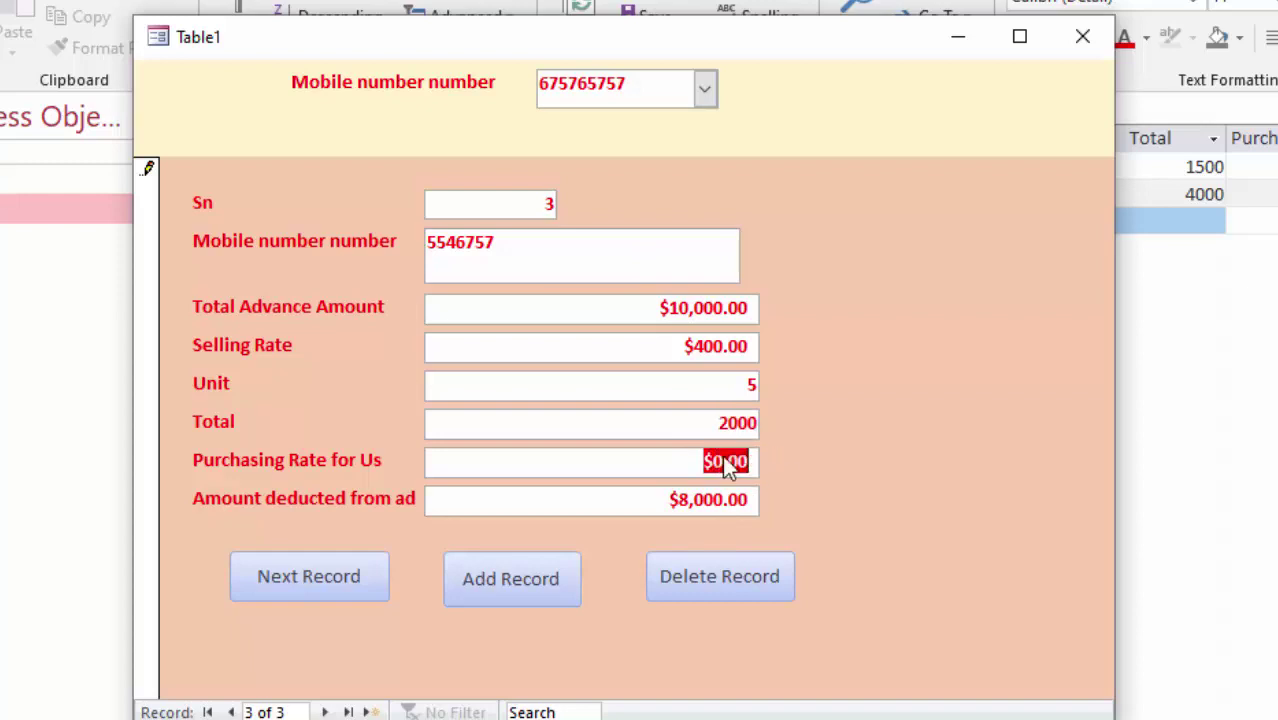
{"action": "key", "text": "BackSpace"}
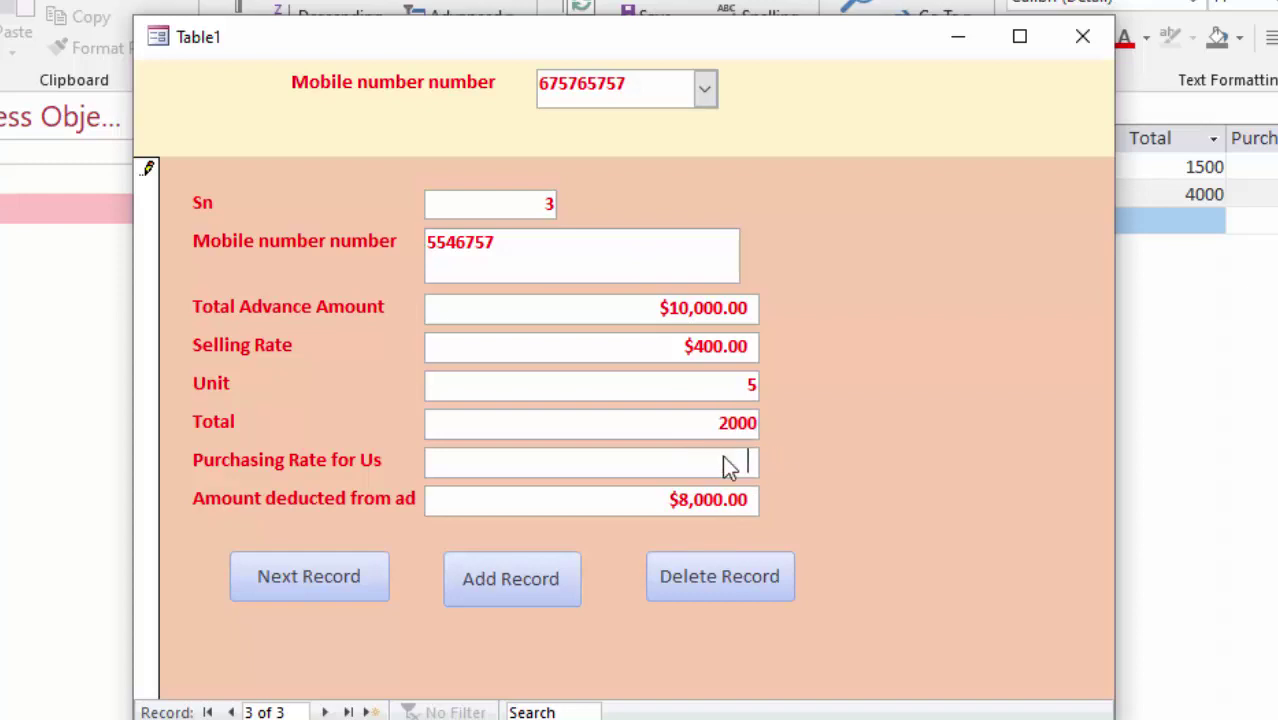
{"action": "type", "text": "00"}
{"action": "key", "text": "Tab"}
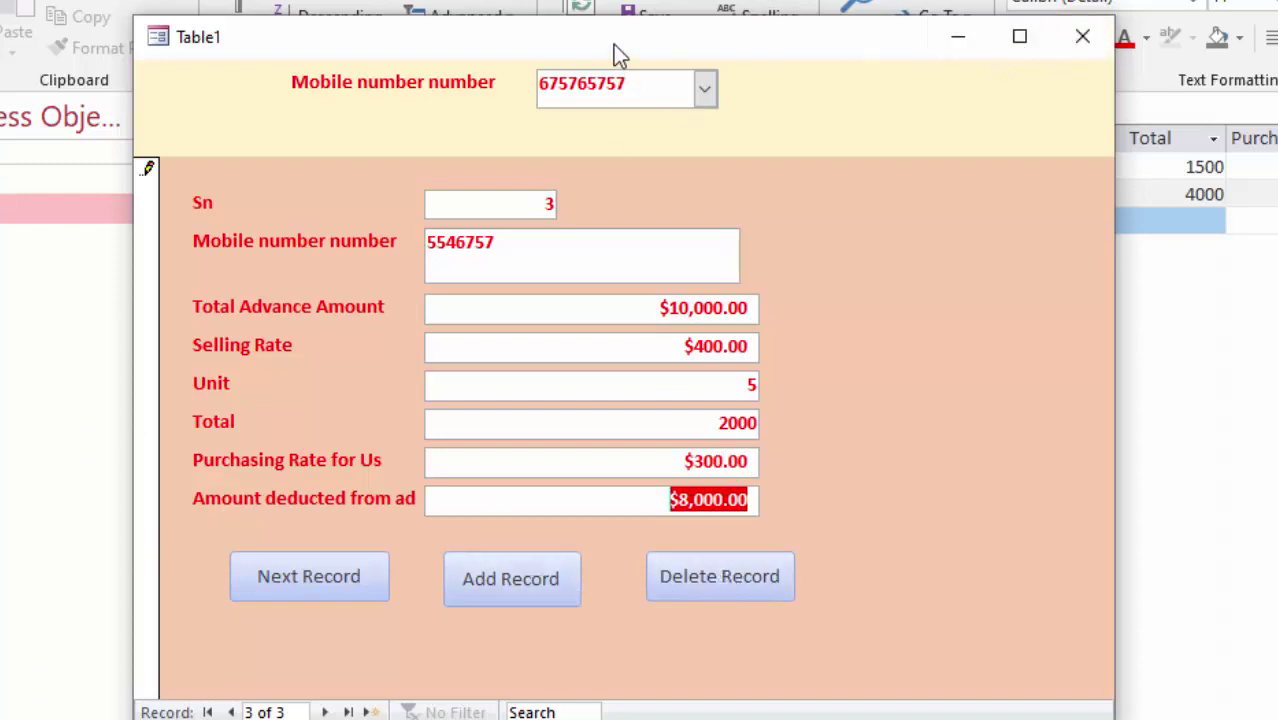
{"action": "left_click", "coordinate": [1024, 38]}
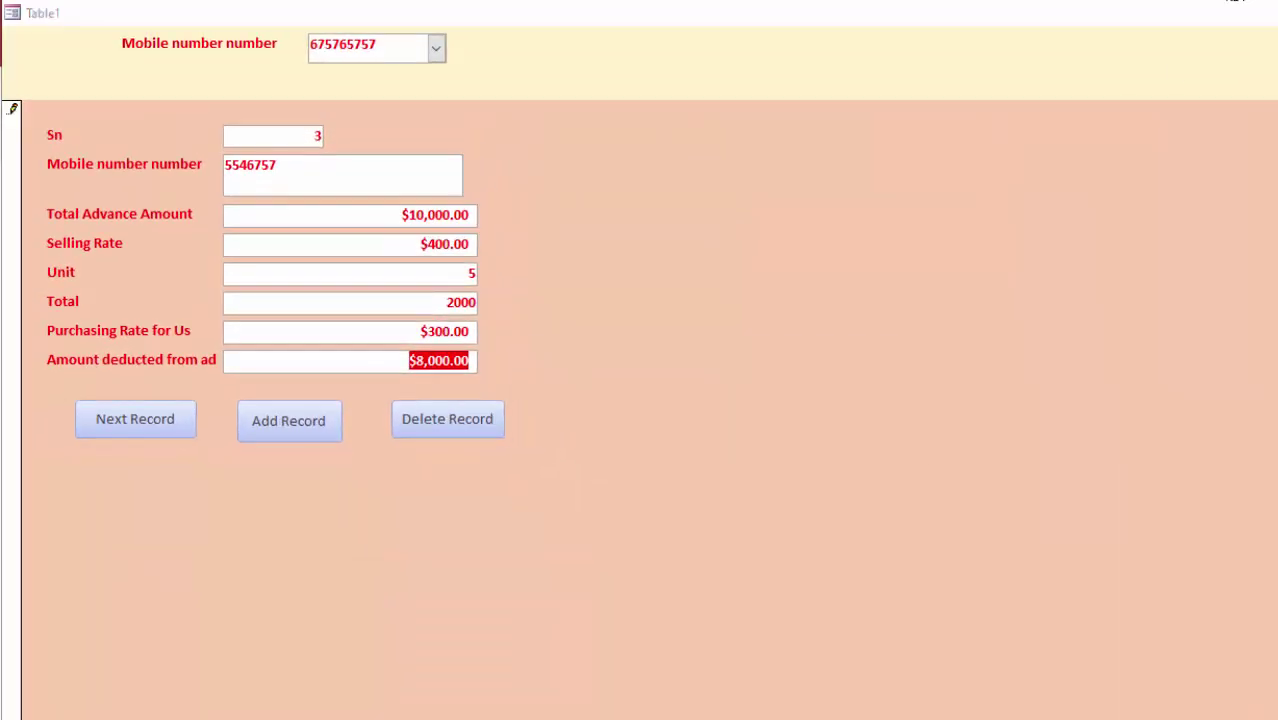
- Close the form, saving changes, and reopen the Table1 form in Design View
{"action": "left_click", "coordinate": [1236, 2]}
{"action": "left_click", "coordinate": [637, 447]}
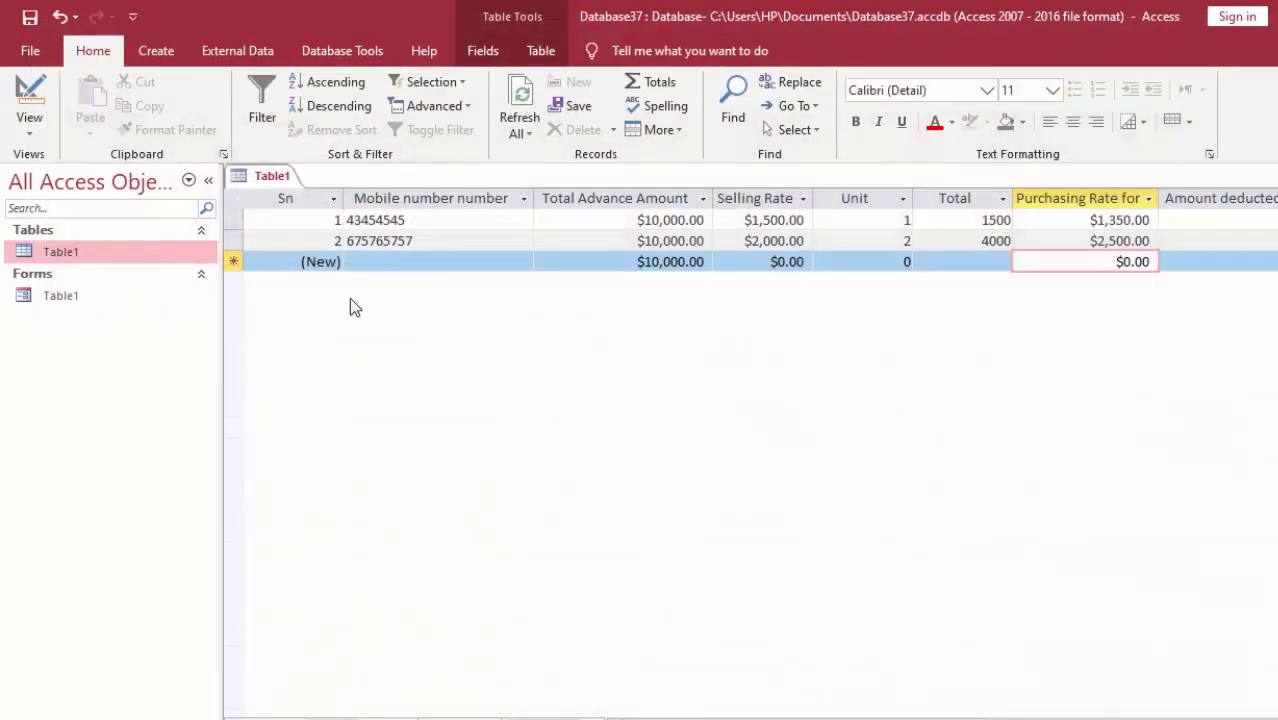
{"action": "right_click", "coordinate": [60, 296]}
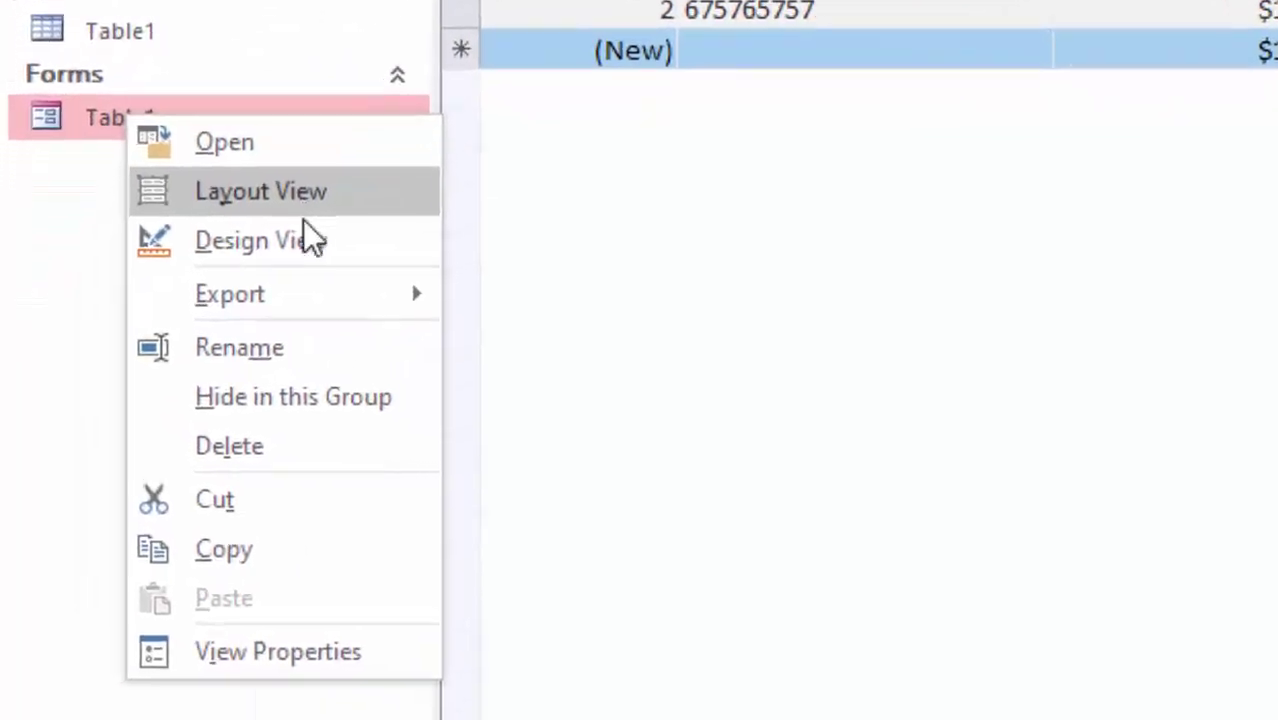
{"action": "left_click", "coordinate": [303, 236]}
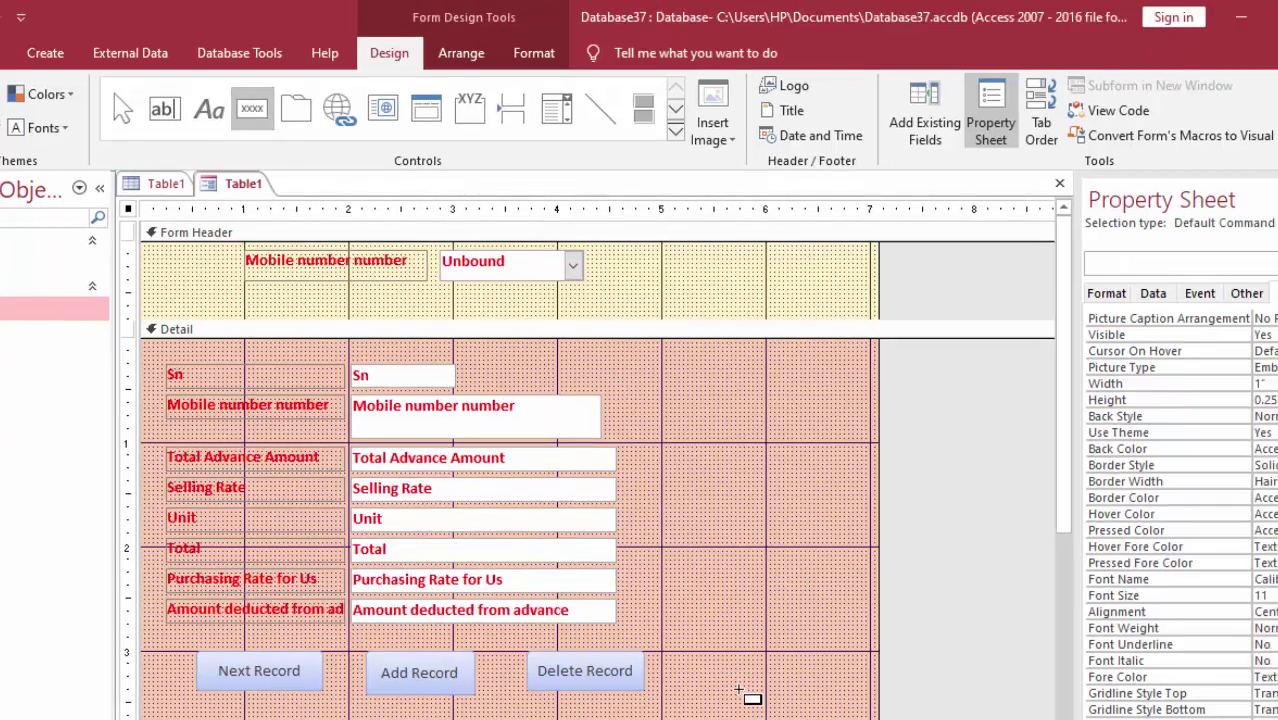
- Draw a Save Record button beside Delete Record using the Record Operations wizard, then enlarge it slightly
{"action": "left_click_drag", "start_coordinate": [701, 651], "coordinate": [829, 699]}
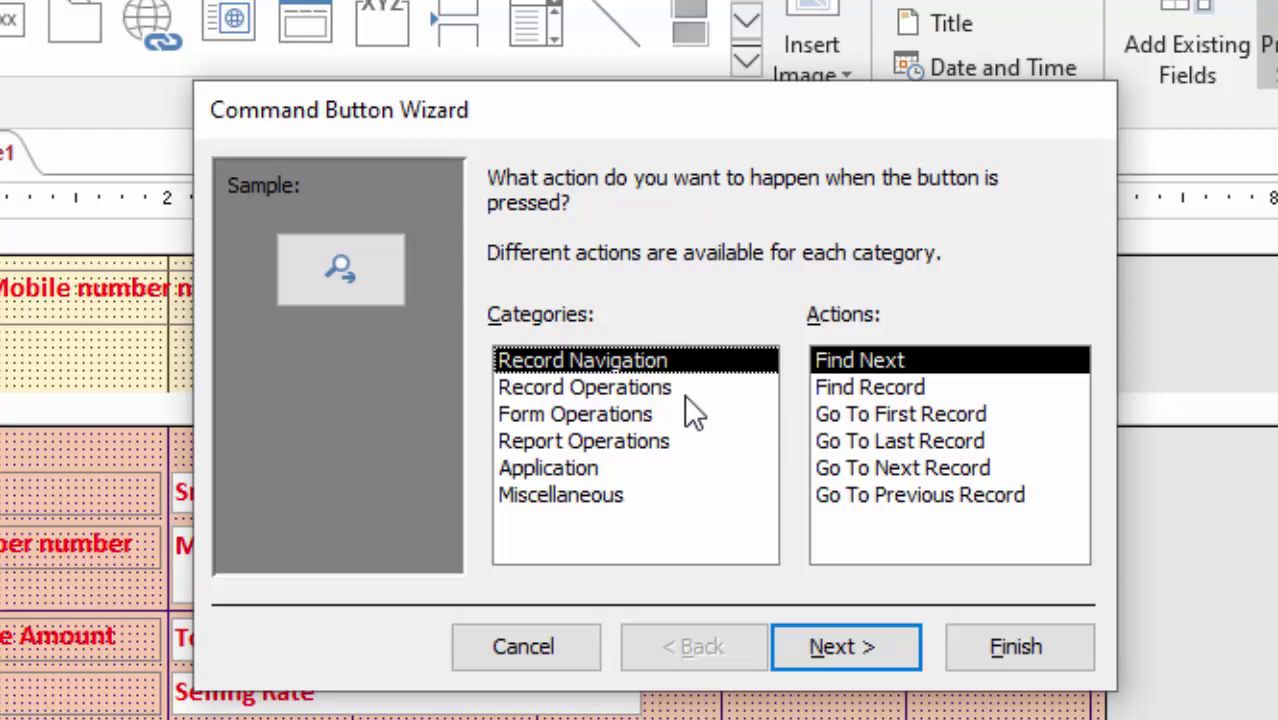
{"action": "left_click", "coordinate": [686, 394]}
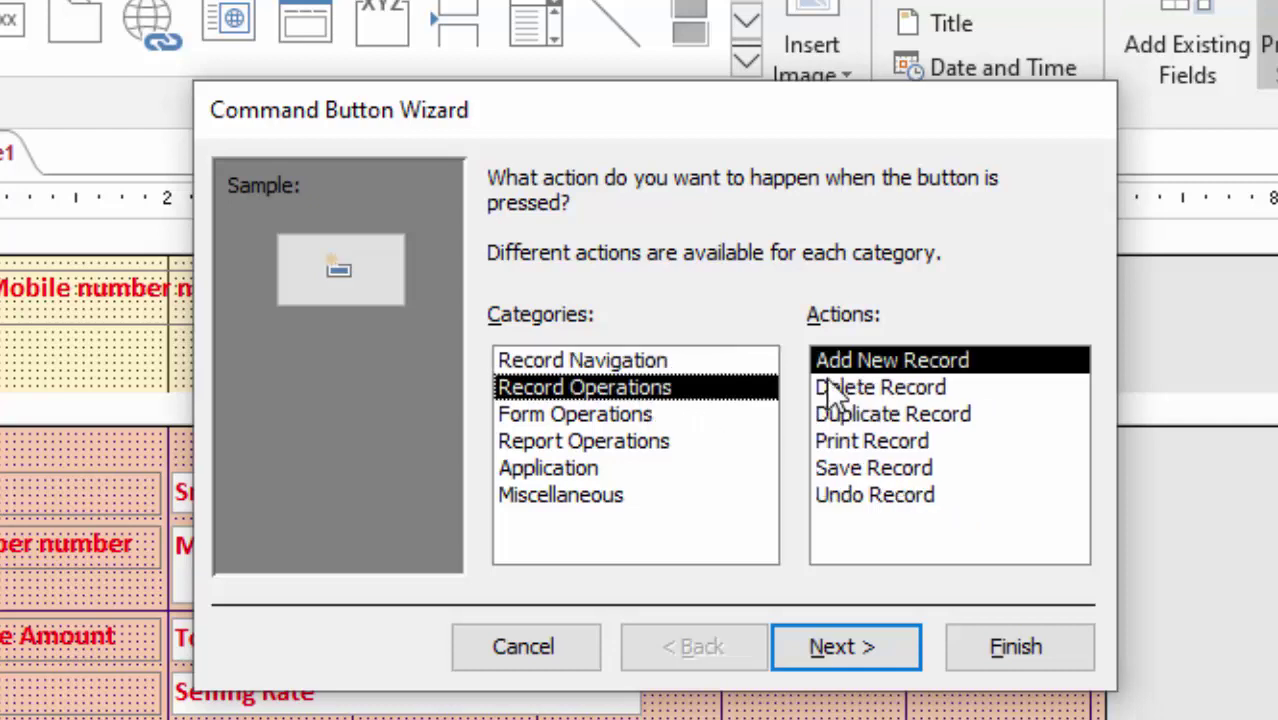
{"action": "left_click", "coordinate": [866, 468]}
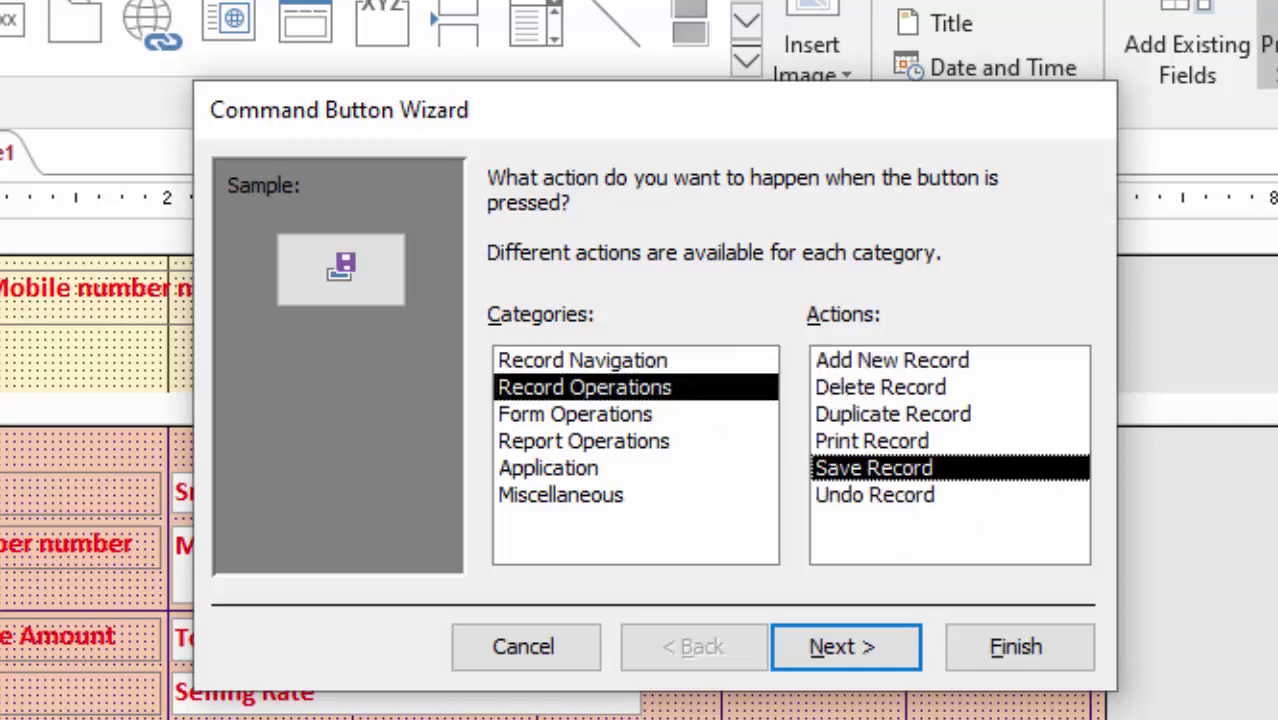
{"action": "left_click", "coordinate": [858, 662]}
{"action": "left_click", "coordinate": [549, 332]}
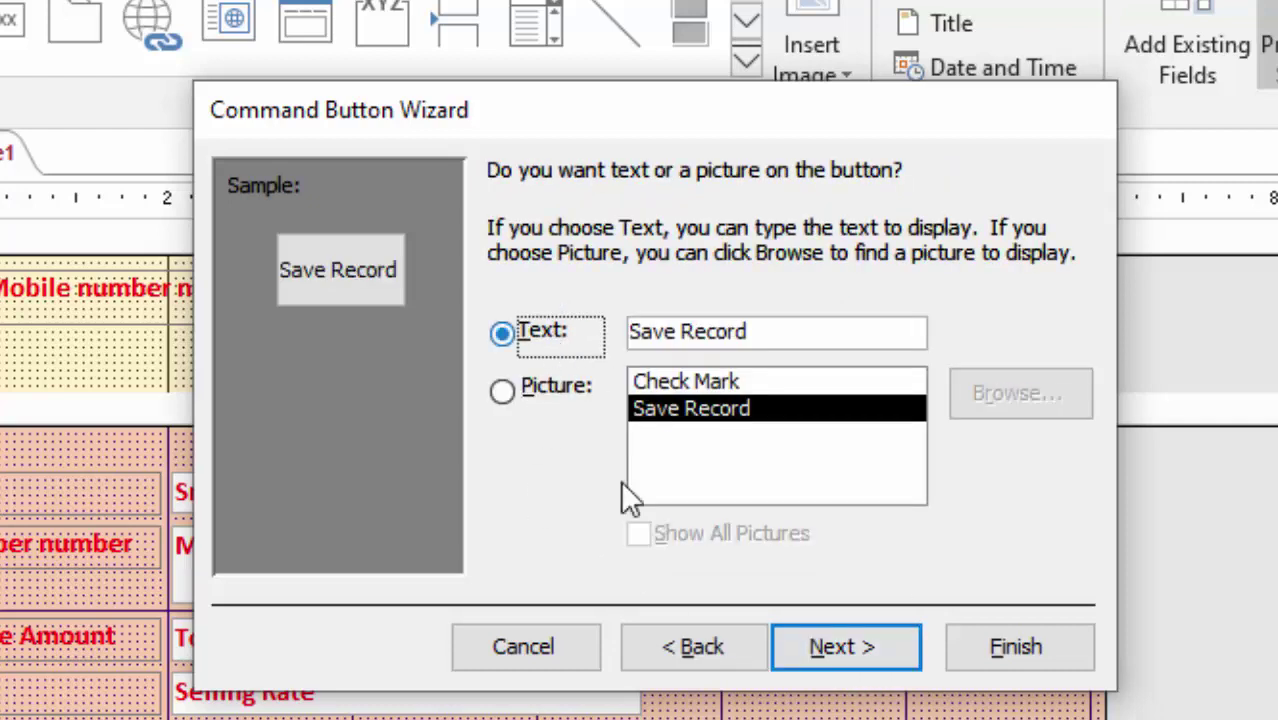
{"action": "left_click", "coordinate": [855, 640]}
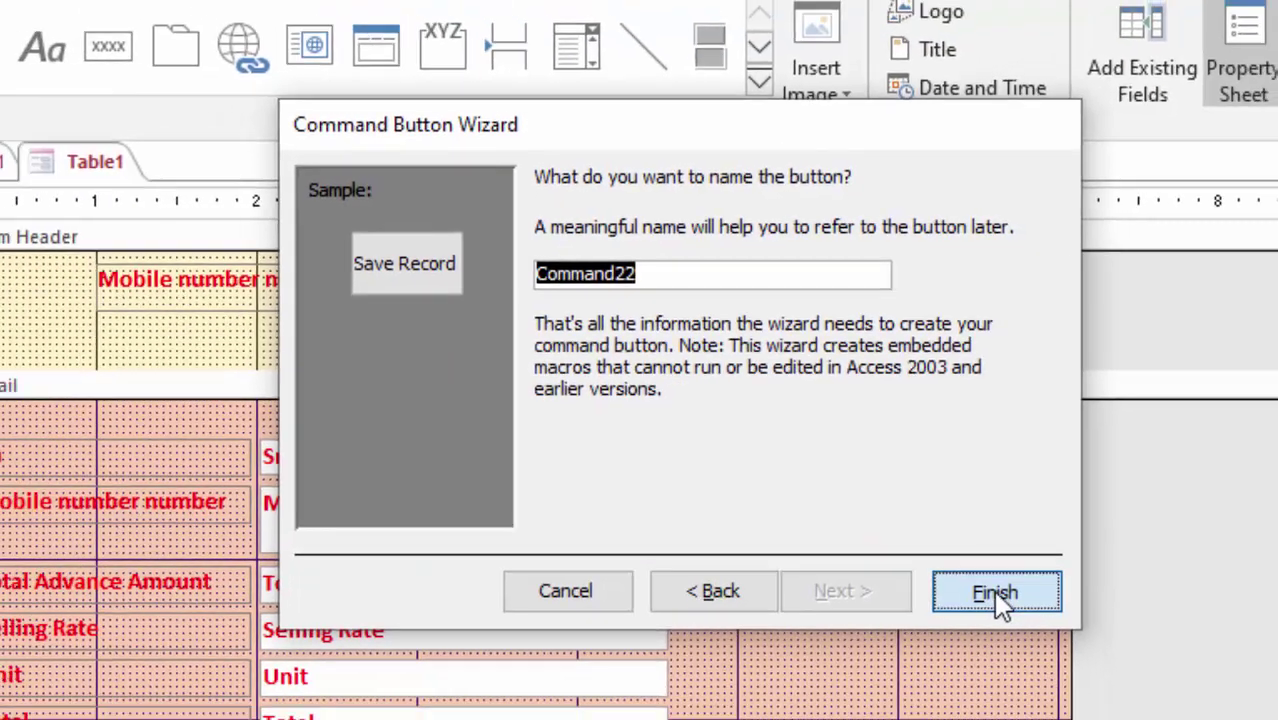
{"action": "left_click", "coordinate": [1016, 647]}
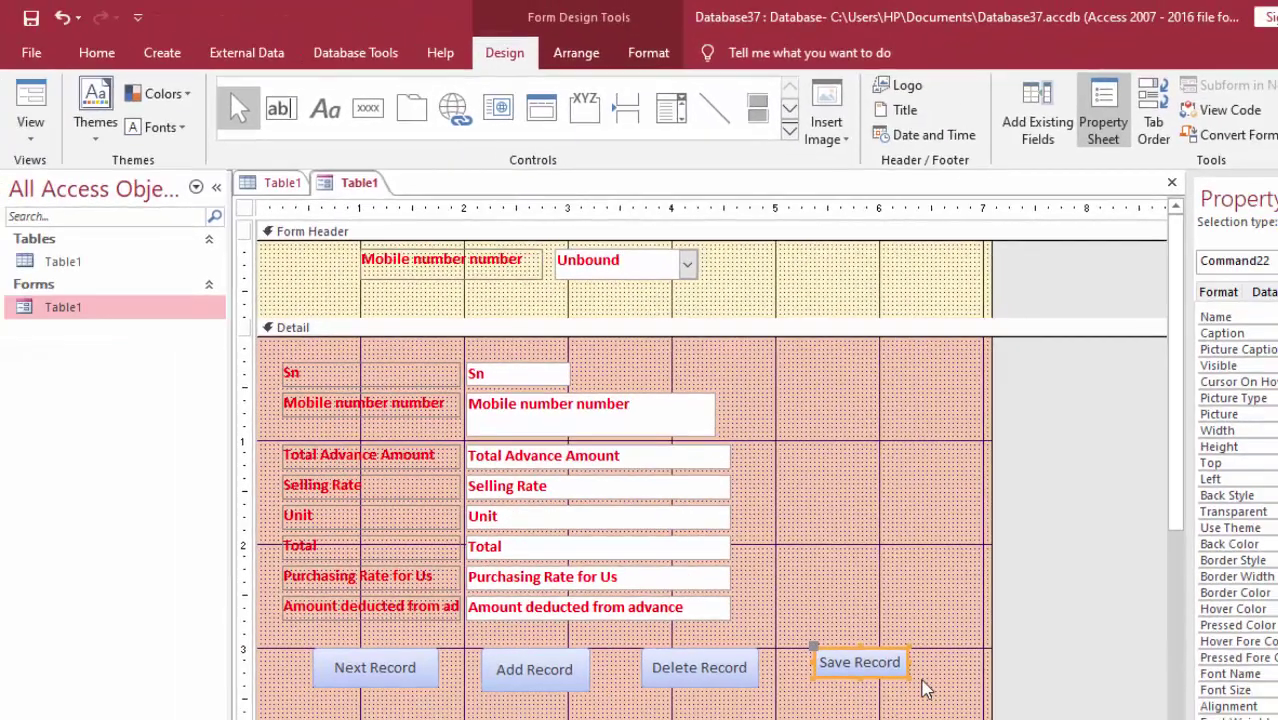
{"action": "left_click_drag", "start_coordinate": [913, 684], "coordinate": [924, 688]}
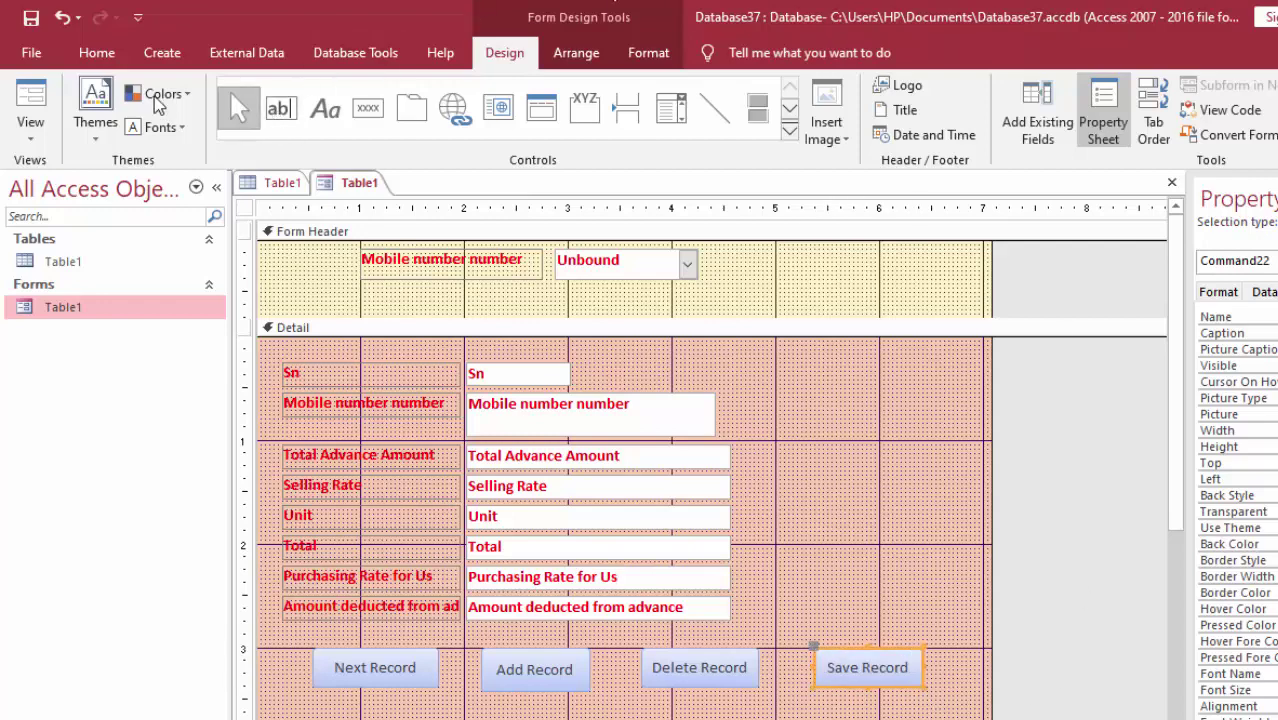
- In Form View, save the record, then pick the third mobile number from the header lookup, delete that record, and recheck the lookup
{"action": "left_click", "coordinate": [30, 100]}
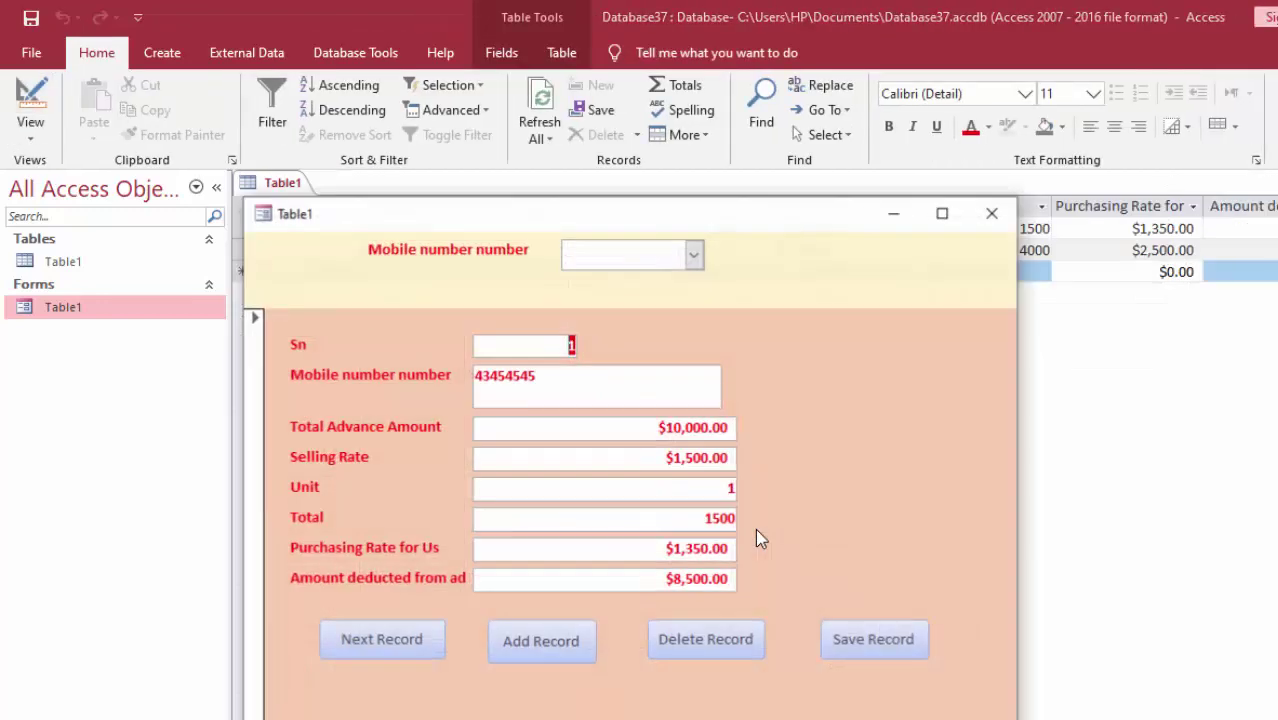
{"action": "left_click", "coordinate": [893, 645]}
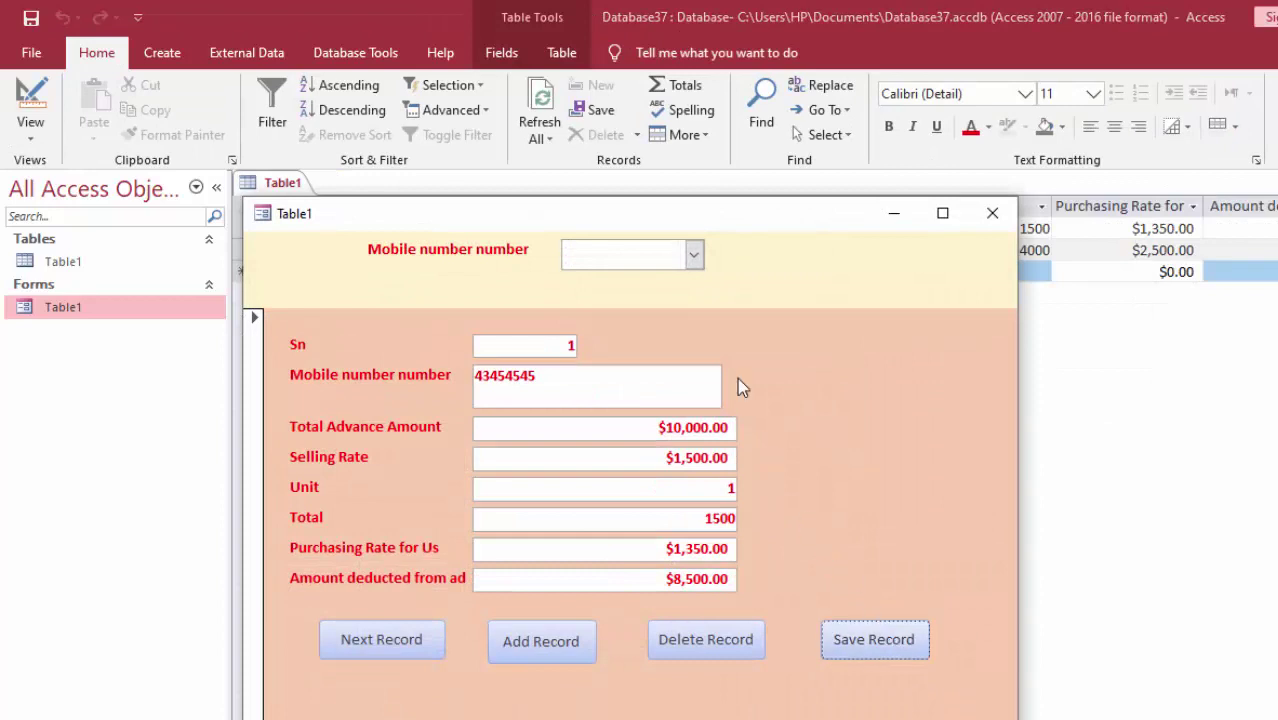
{"action": "left_click", "coordinate": [695, 256]}
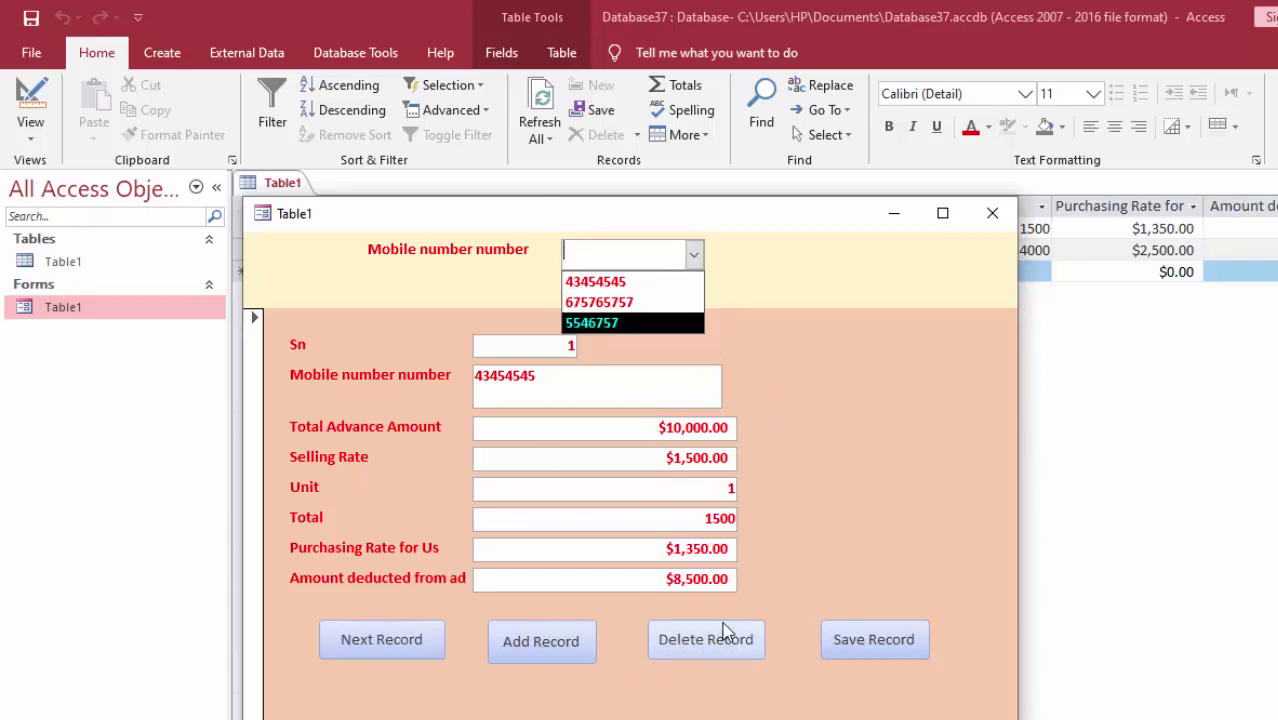
{"action": "left_click", "coordinate": [650, 322]}
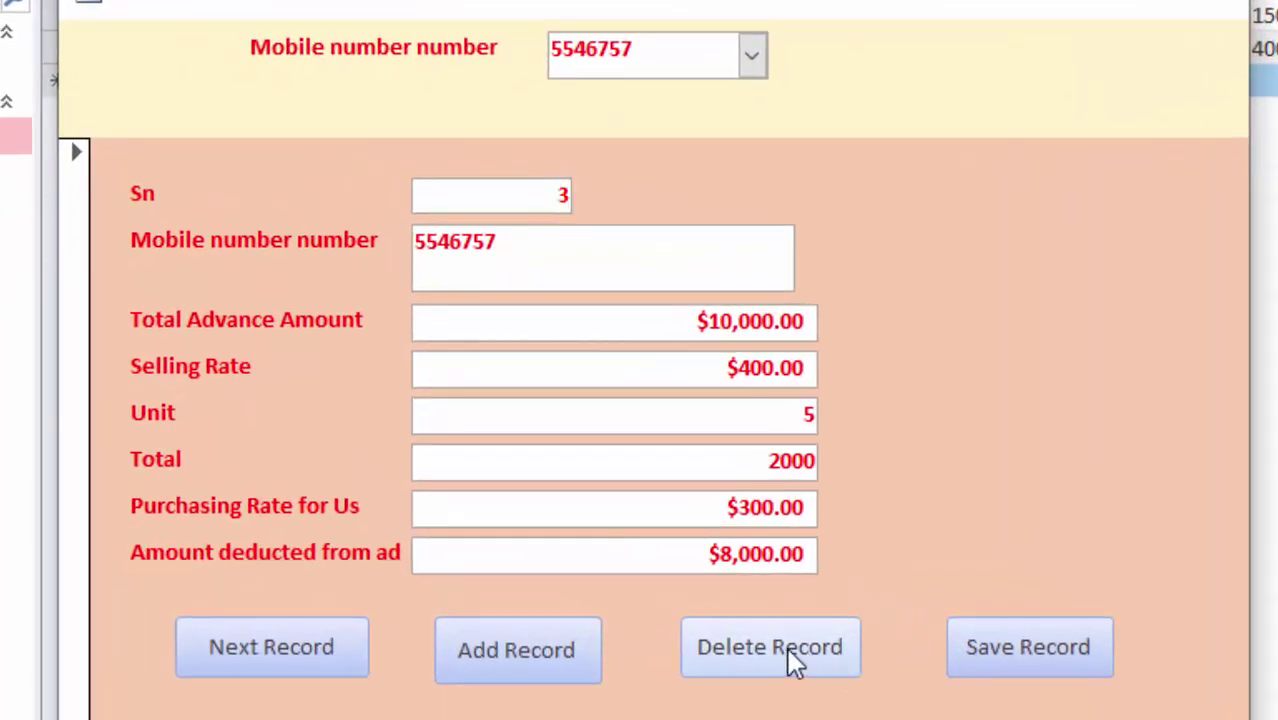
{"action": "left_click", "coordinate": [759, 655]}
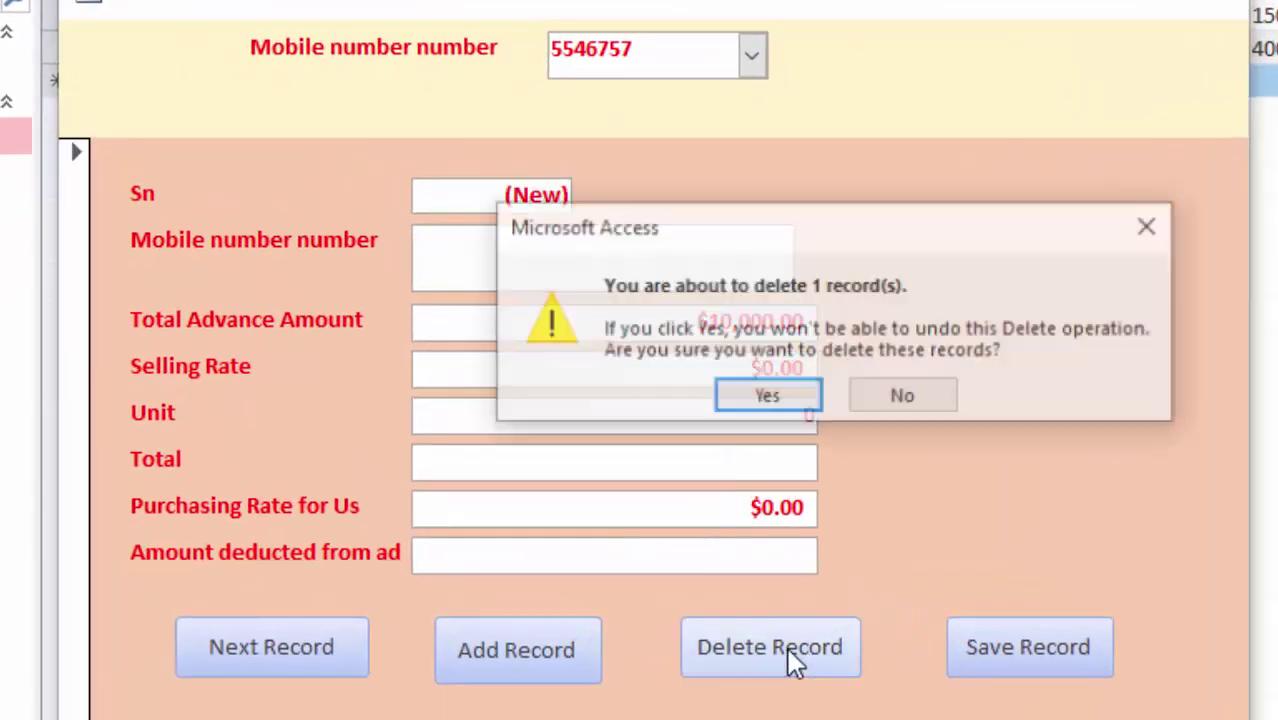
{"action": "left_click", "coordinate": [790, 405]}
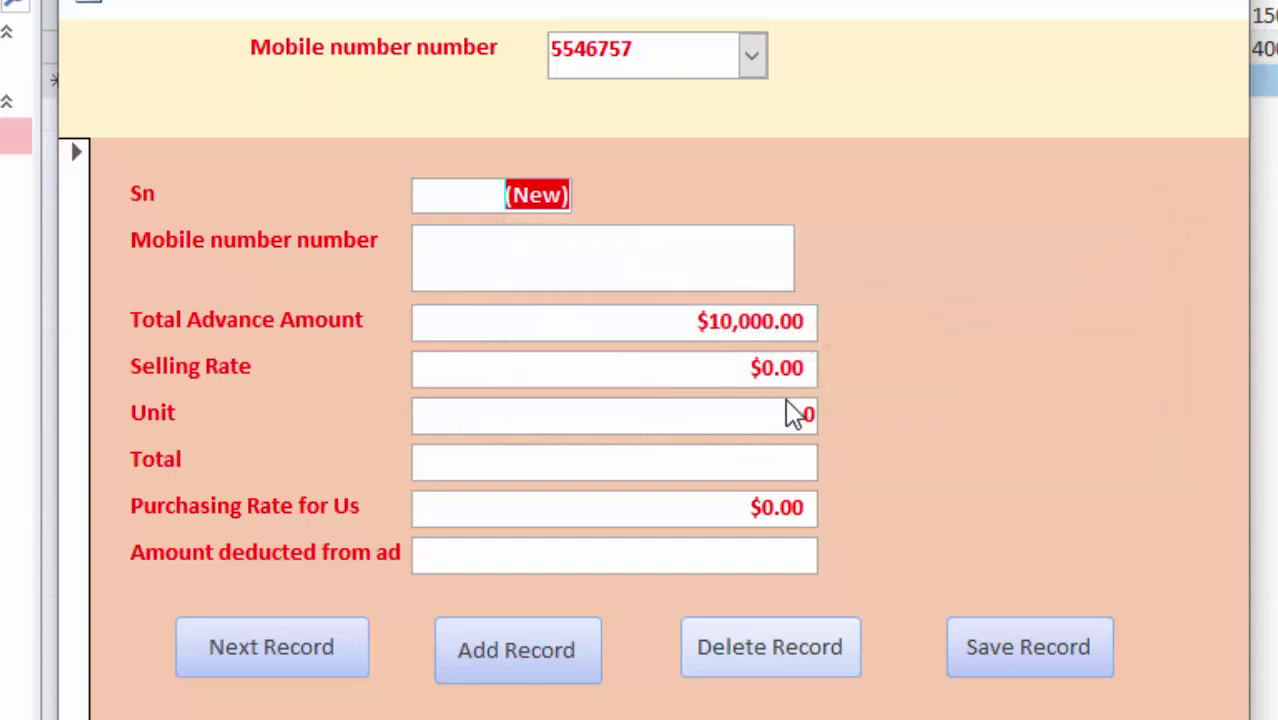
{"action": "left_click", "coordinate": [754, 58]}
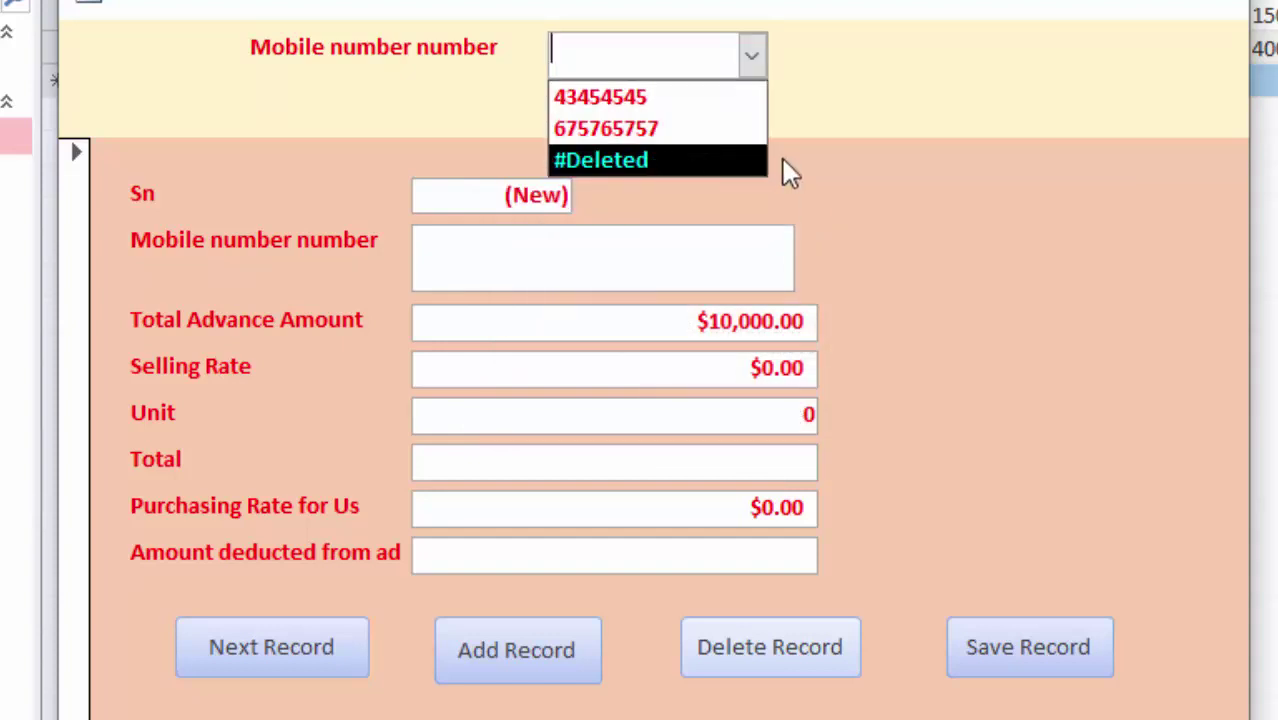